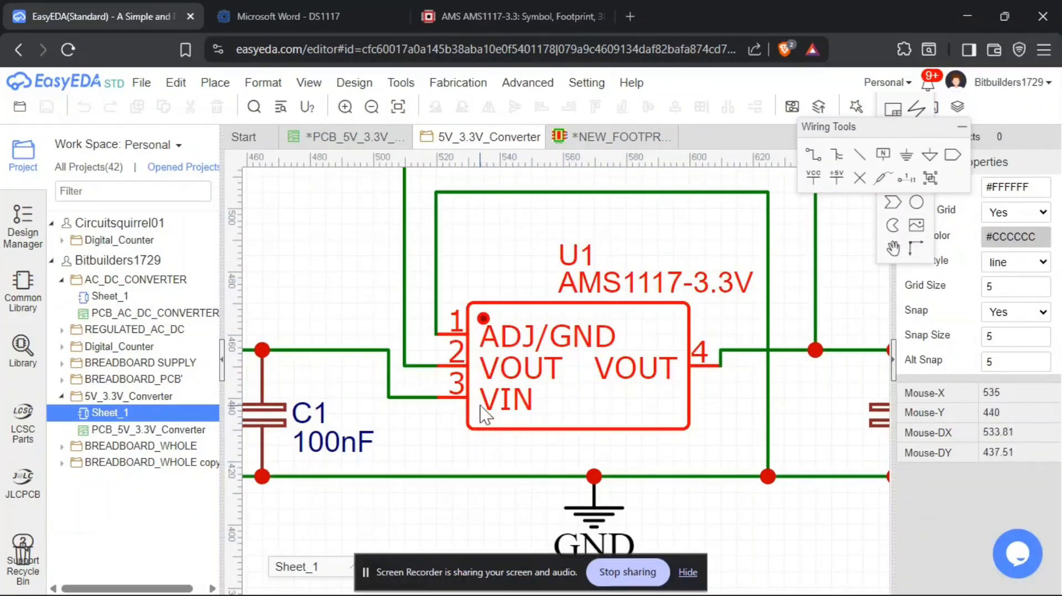
Delete the copper area surrounding the board in the PCB_5V_3.3V_Converter layout
{"action": "left_click", "coordinate": [354, 138]}
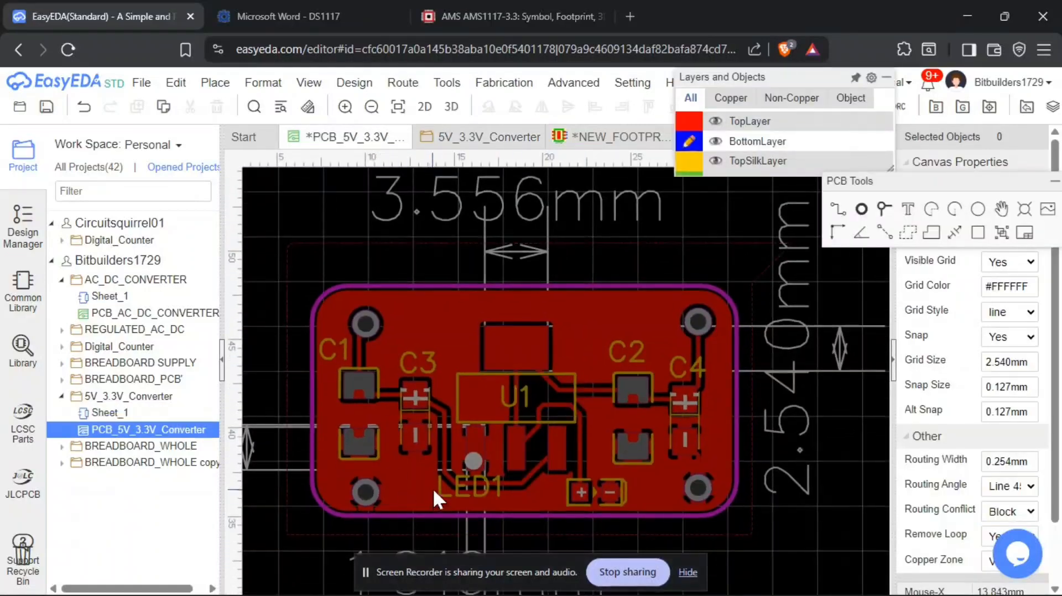
{"action": "scroll", "coordinate": [442, 426], "scroll_direction": "up", "scroll_amount": 3}
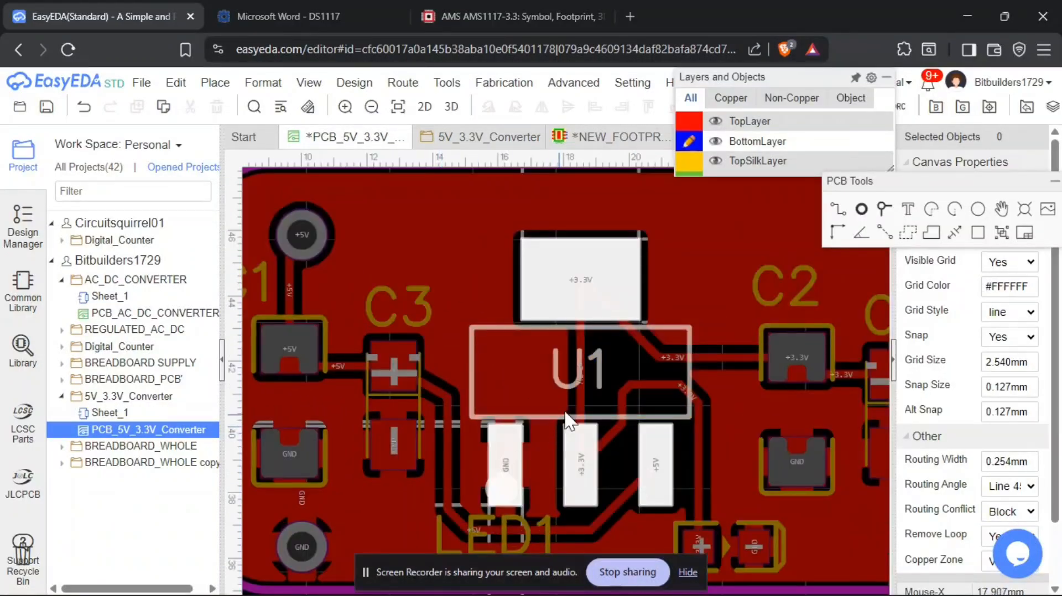
{"action": "scroll", "coordinate": [547, 421], "scroll_direction": "down", "scroll_amount": 2}
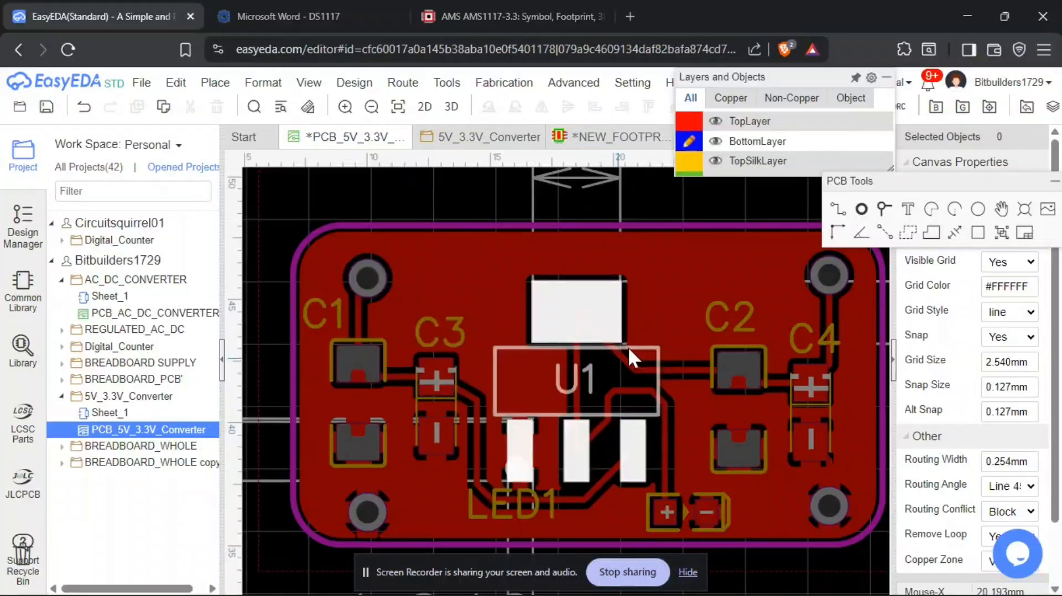
{"action": "scroll", "coordinate": [589, 221], "scroll_direction": "down", "scroll_amount": 2}
{"action": "left_click", "coordinate": [535, 216]}
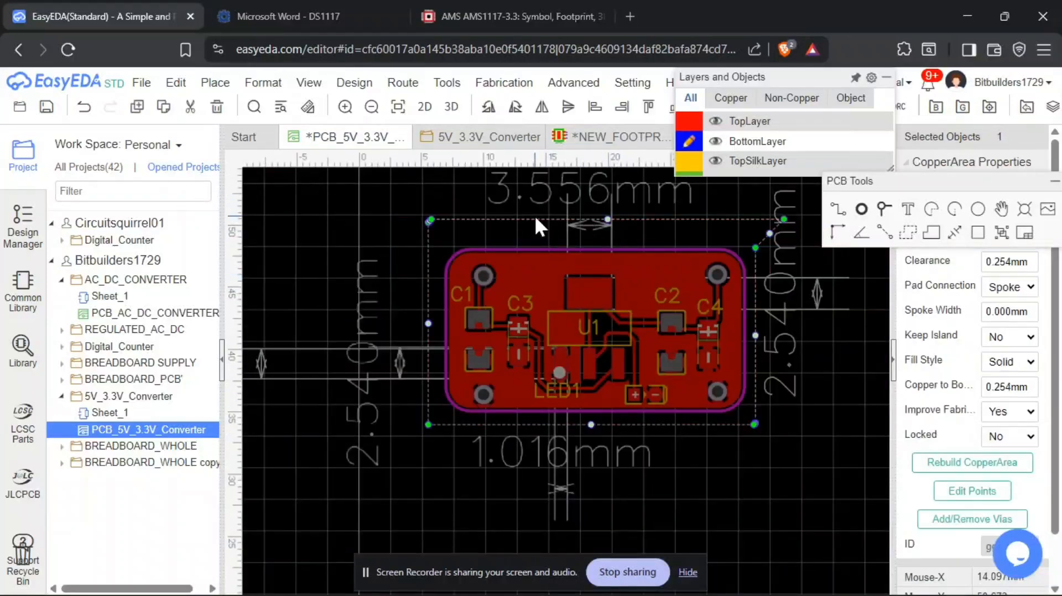
{"action": "key", "text": "Delete"}
Examine U1's pads and tracks on the board and compare them with the package drawing in the AMS1117-3.3 datasheet
{"action": "scroll", "coordinate": [567, 323], "scroll_direction": "up", "scroll_amount": 5}
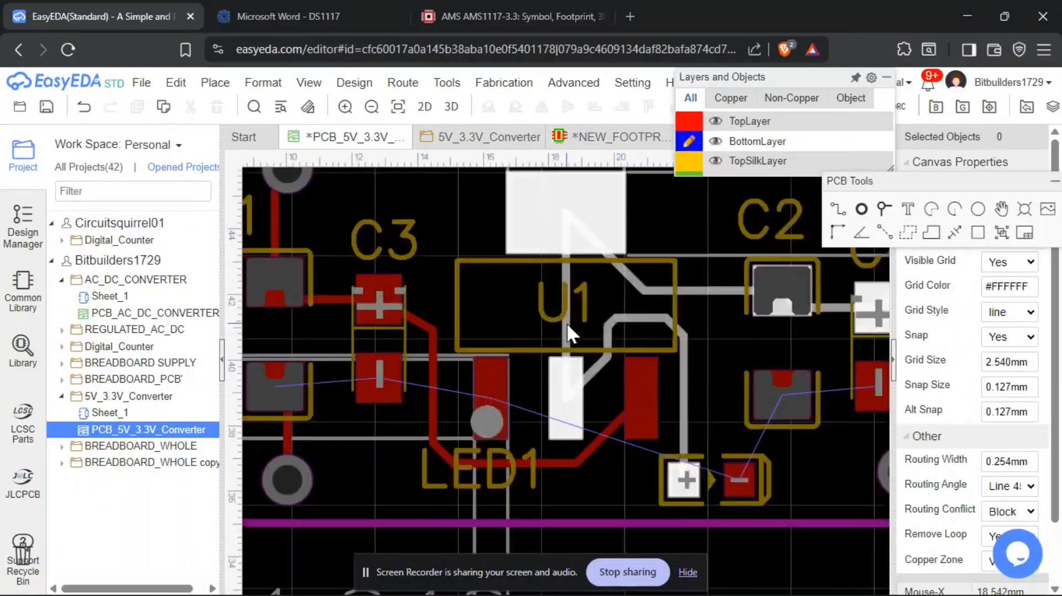
{"action": "scroll", "coordinate": [594, 387], "scroll_direction": "down", "scroll_amount": 1}
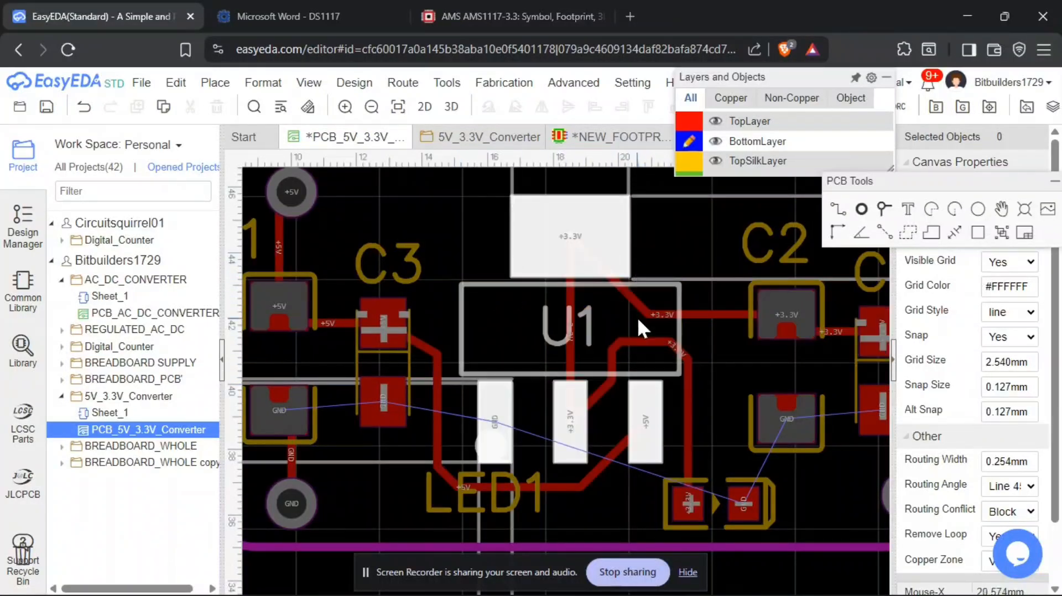
{"action": "scroll", "coordinate": [589, 296], "scroll_direction": "down", "scroll_amount": 3}
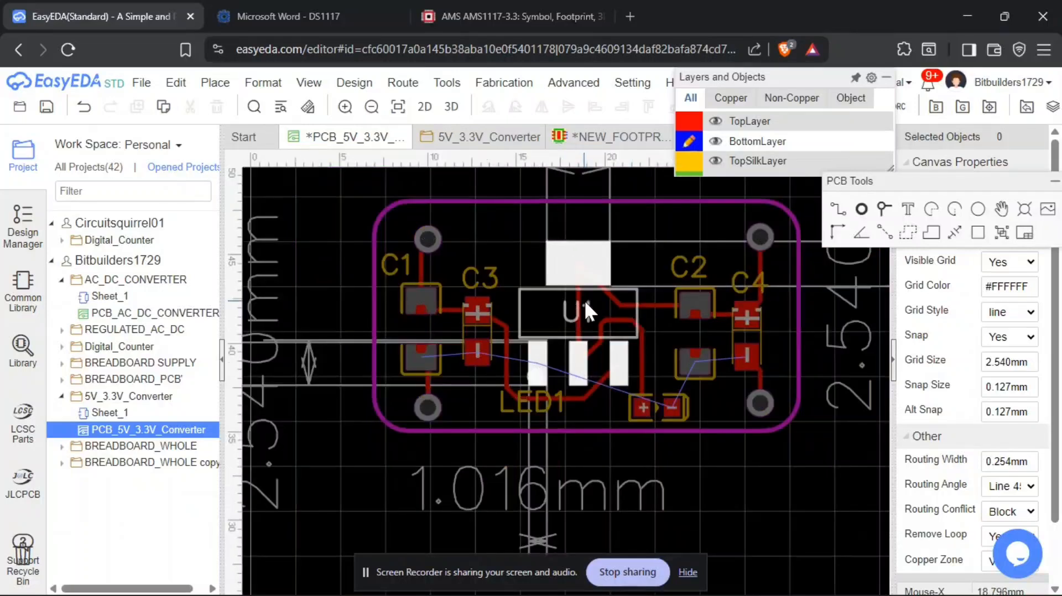
{"action": "scroll", "coordinate": [584, 300], "scroll_direction": "up", "scroll_amount": 2}
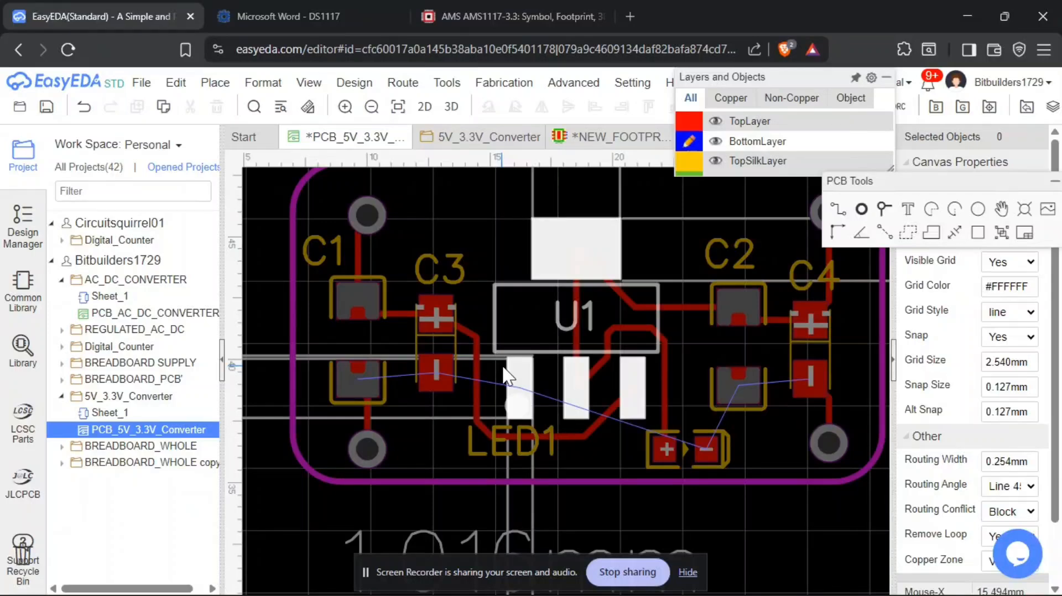
{"action": "left_click", "coordinate": [298, 16]}
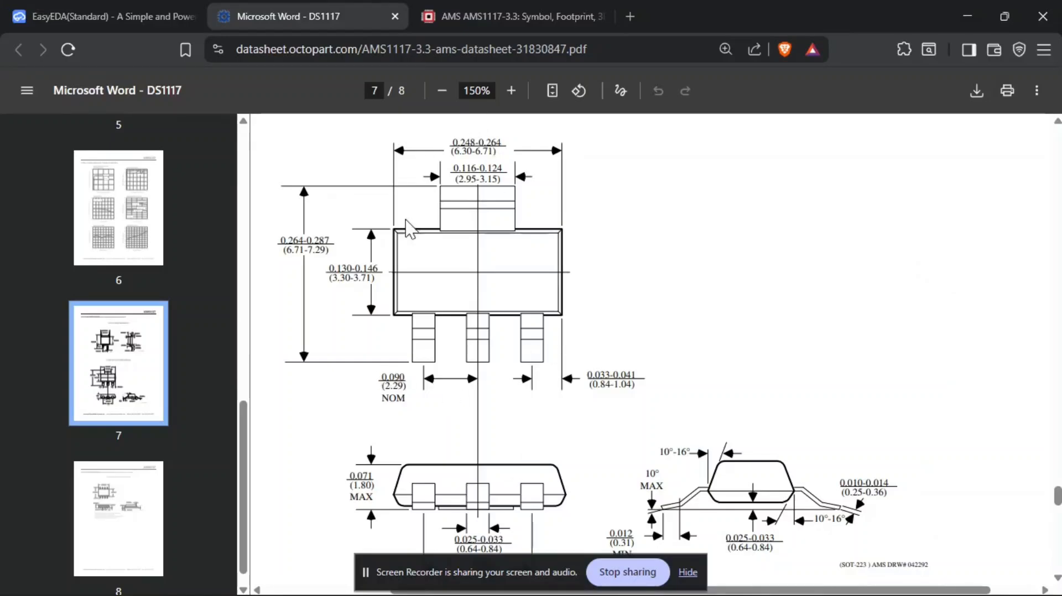
{"action": "left_click", "coordinate": [105, 16]}
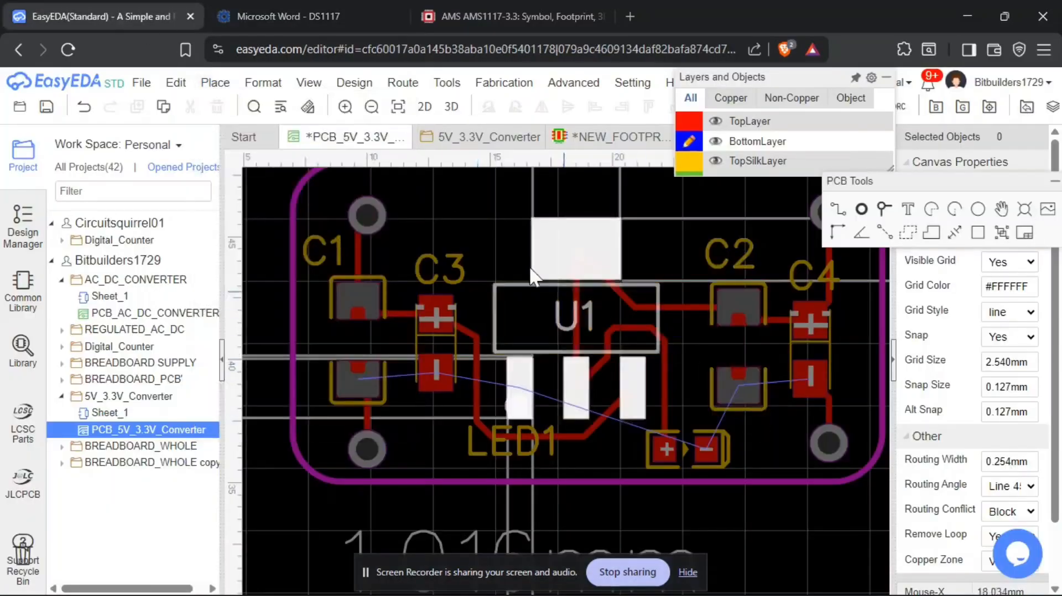
View the board in 3D and examine how the SOT-223-4P regulator sits on its pads from several angles
{"action": "left_click", "coordinate": [451, 107]}
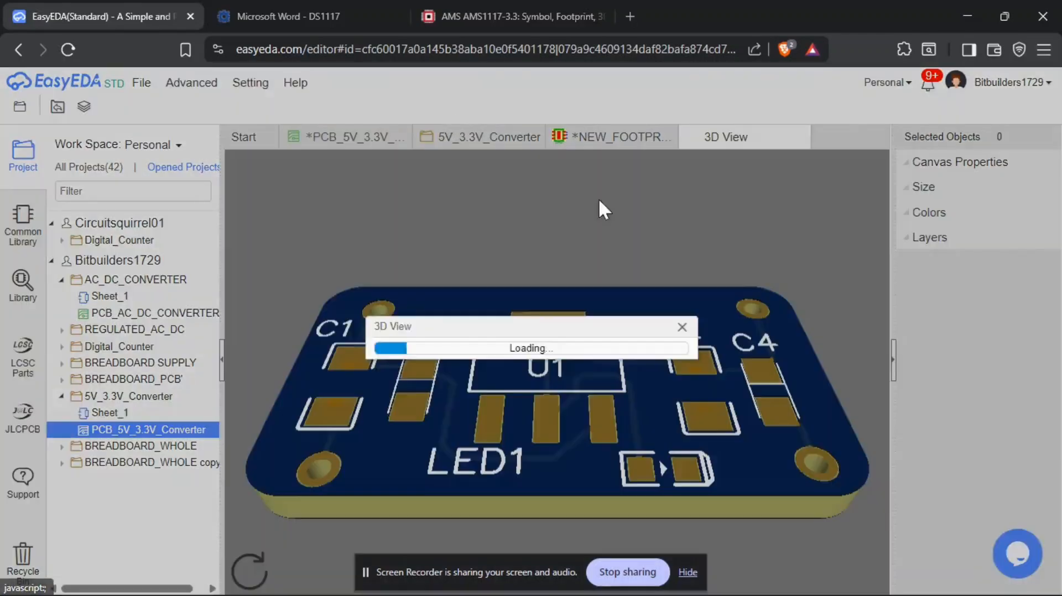
{"action": "left_click_drag", "start_coordinate": [631, 247], "coordinate": [629, 426]}
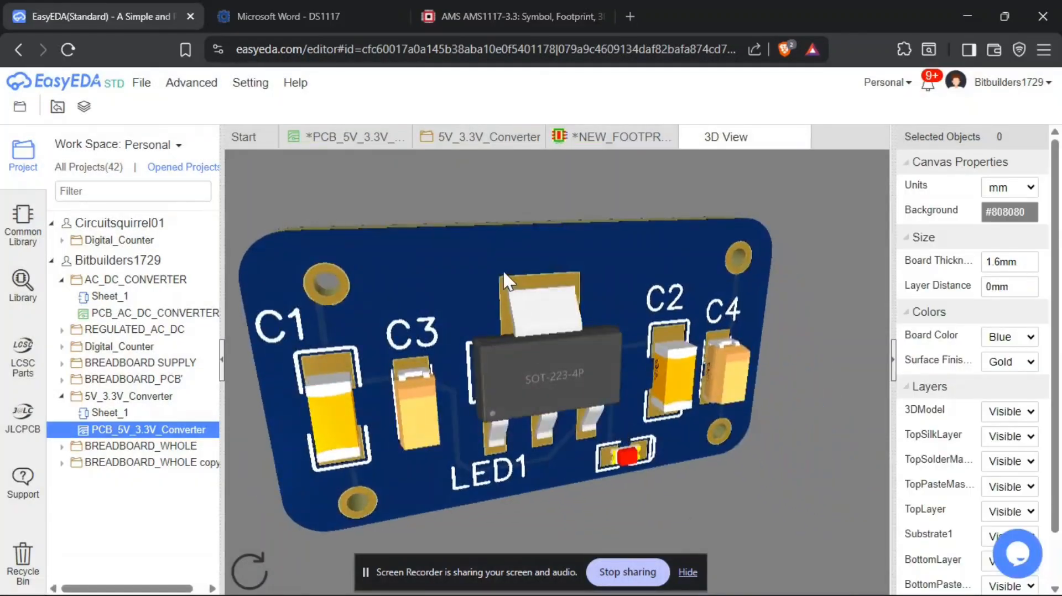
{"action": "left_click_drag", "start_coordinate": [504, 281], "coordinate": [509, 241]}
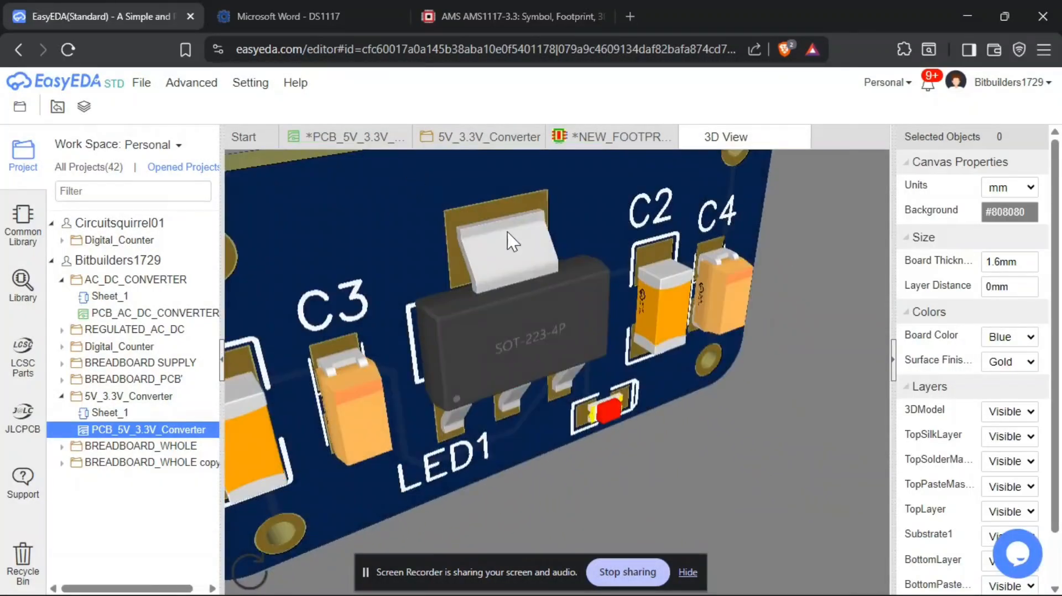
{"action": "left_click_drag", "start_coordinate": [519, 315], "coordinate": [598, 343]}
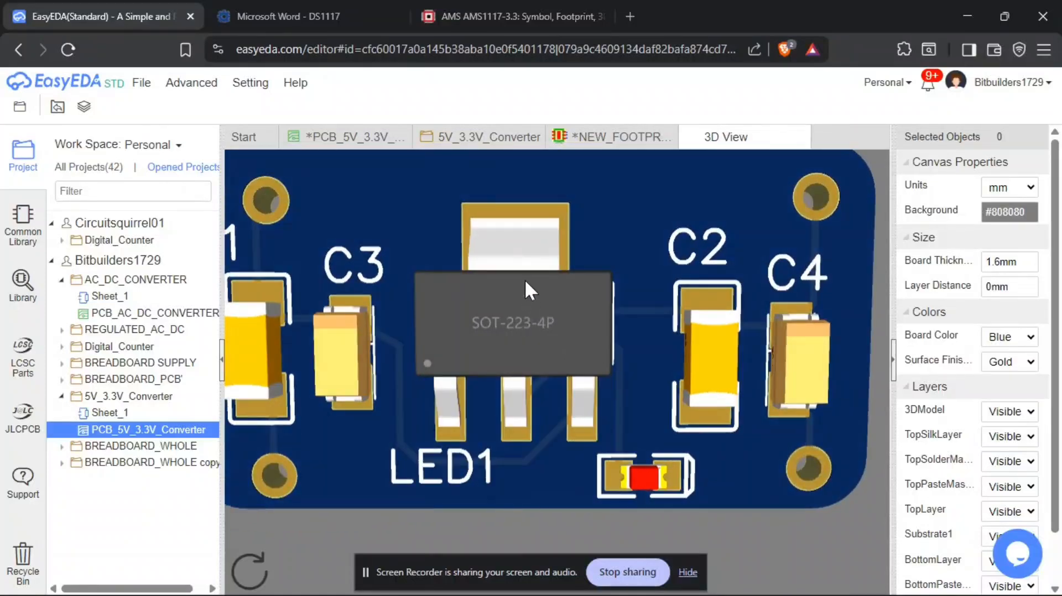
{"action": "left_click_drag", "start_coordinate": [527, 267], "coordinate": [489, 354]}
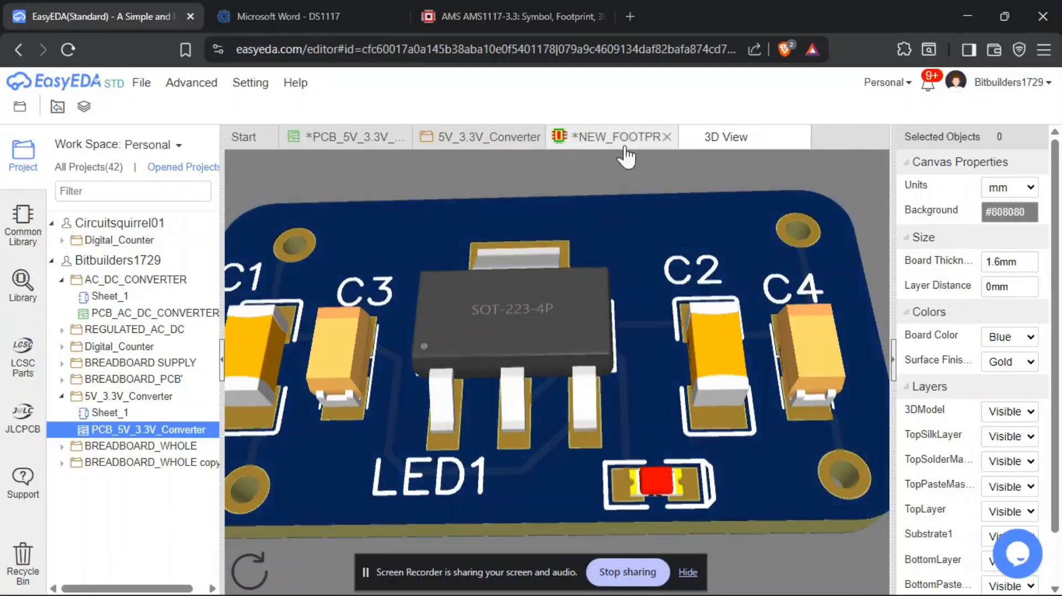
Leave the 3D view and check the library for ams117-5.0 under footprints and symbols
{"action": "left_click", "coordinate": [800, 138]}
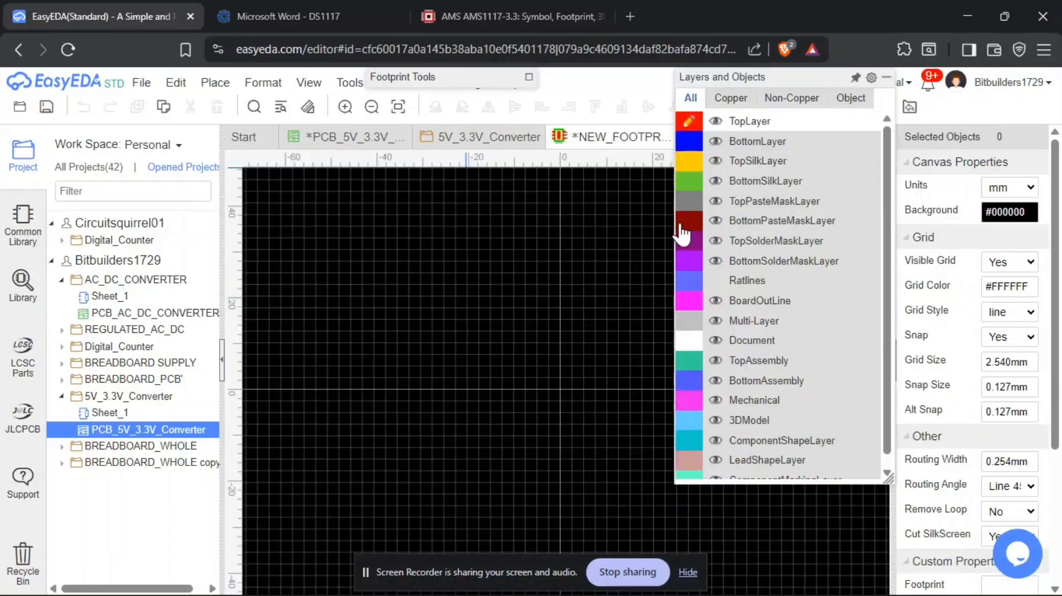
{"action": "left_click", "coordinate": [21, 287]}
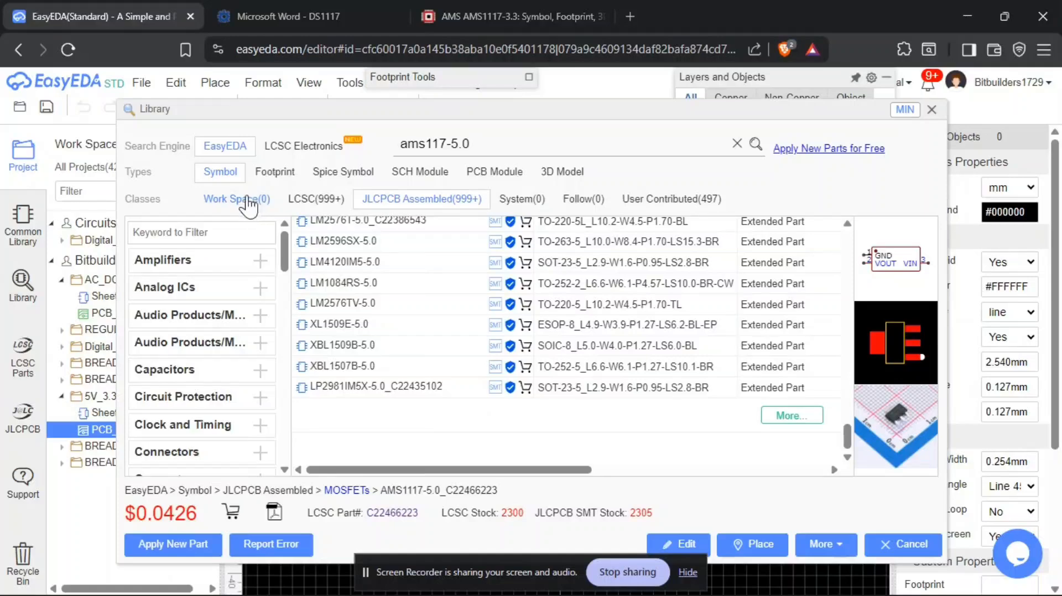
{"action": "left_click", "coordinate": [275, 172]}
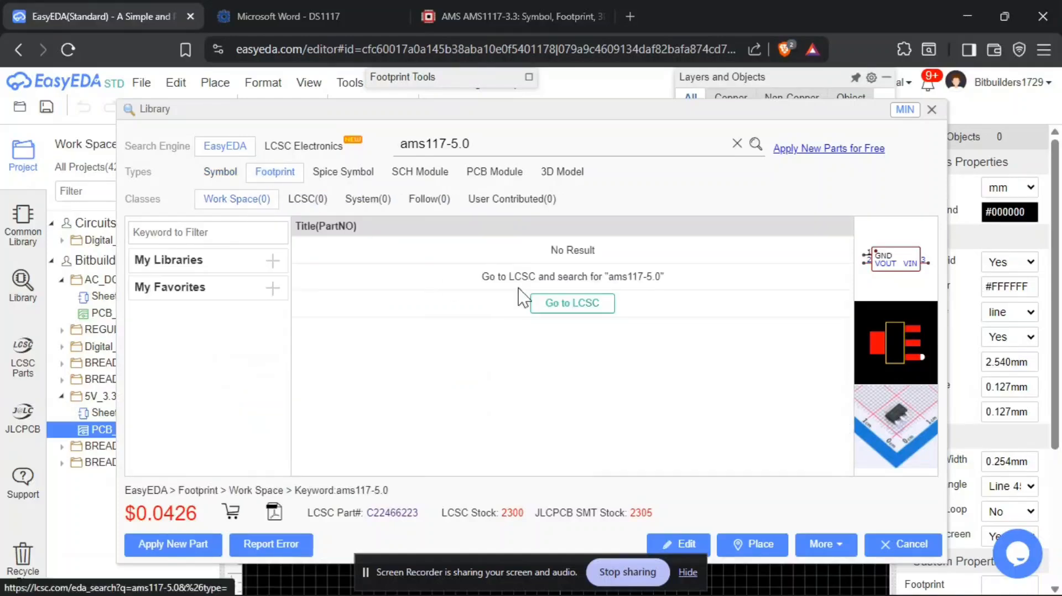
{"action": "left_click", "coordinate": [219, 172]}
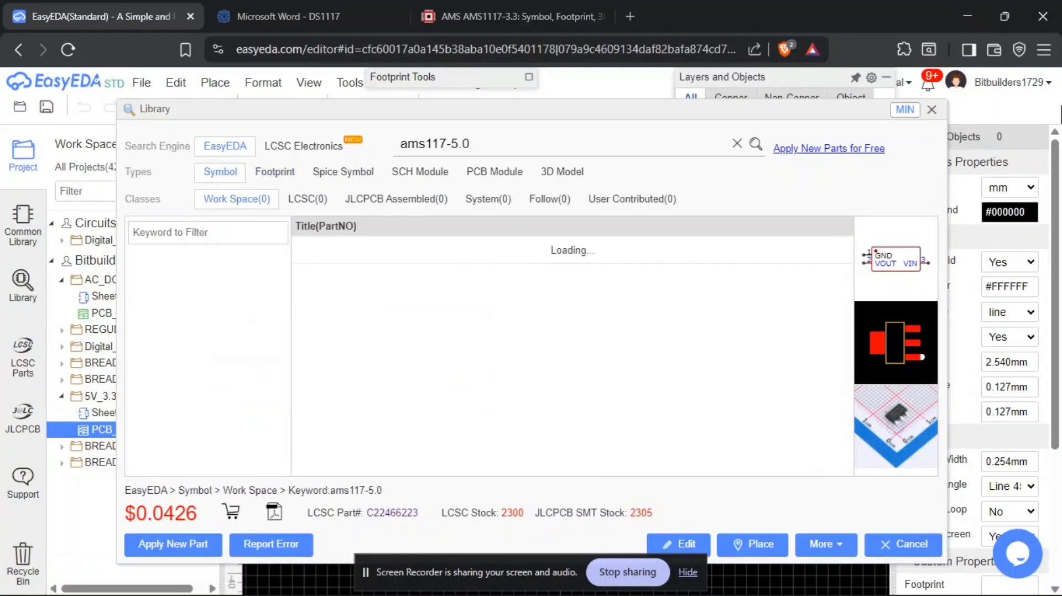
{"action": "left_click", "coordinate": [931, 109]}
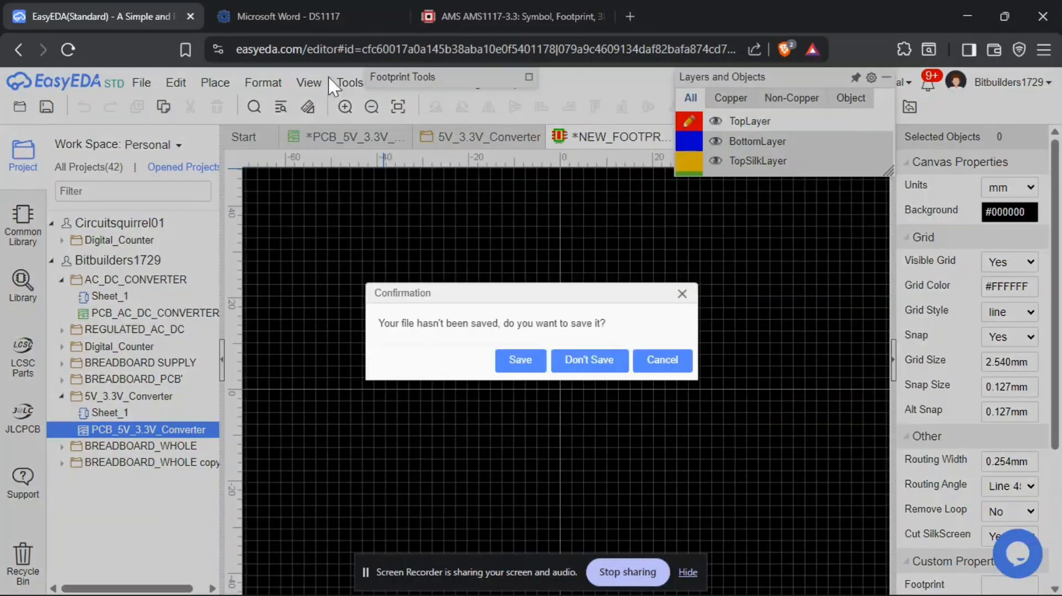
Discard the unsaved footprint document and create a new blank footprint
{"action": "left_click", "coordinate": [609, 362]}
{"action": "mouse_move", "coordinate": [150, 88]}
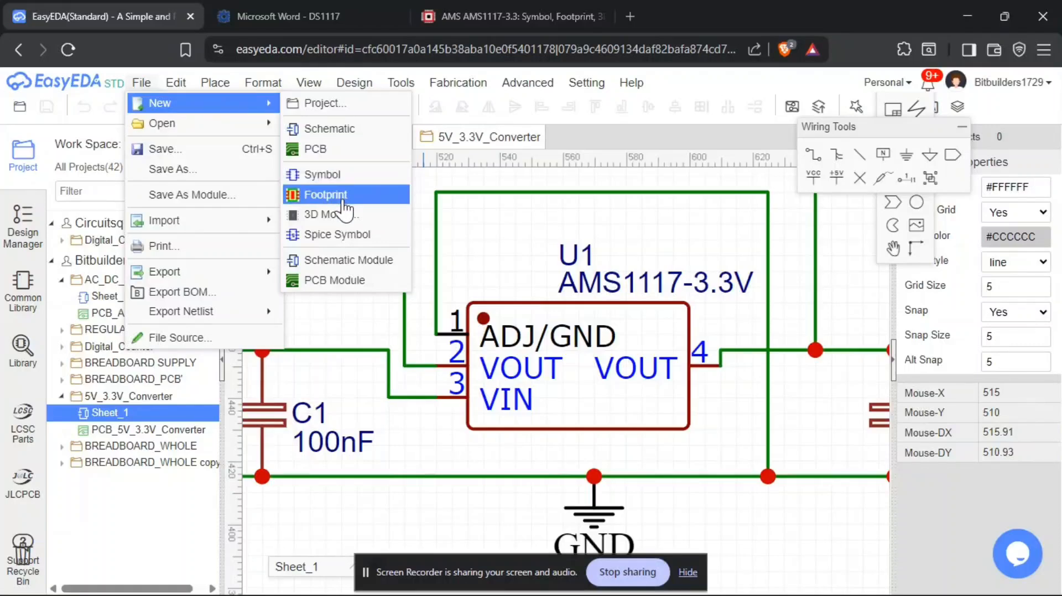
{"action": "left_click", "coordinate": [343, 203]}
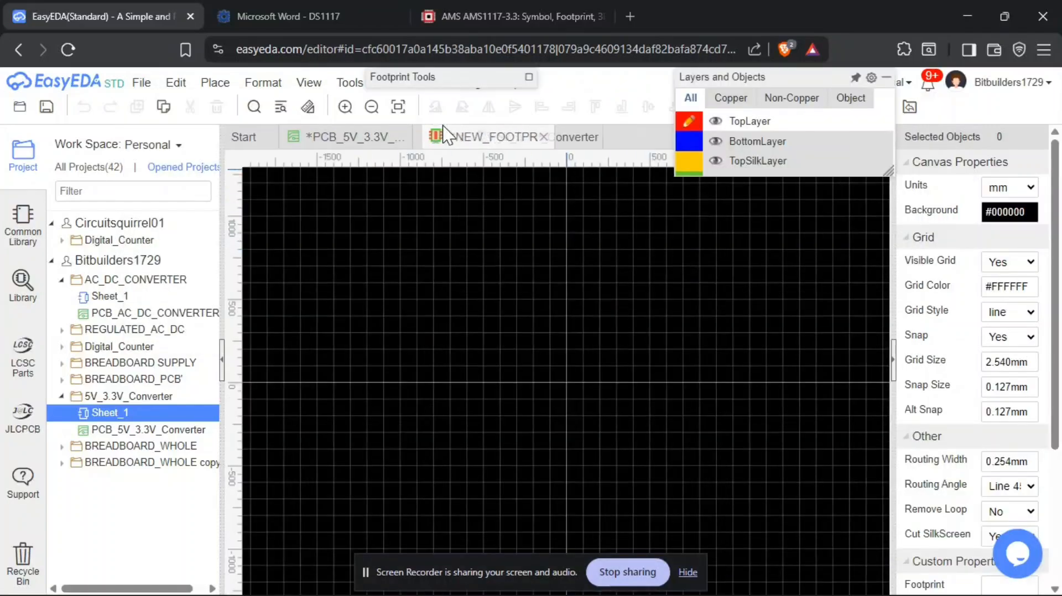
{"action": "left_click", "coordinate": [688, 573]}
Examine the SOT-223 package drawing in the AMS1117-3.3 datasheet, including the dimension for the width of the large tab
{"action": "left_click", "coordinate": [373, 24]}
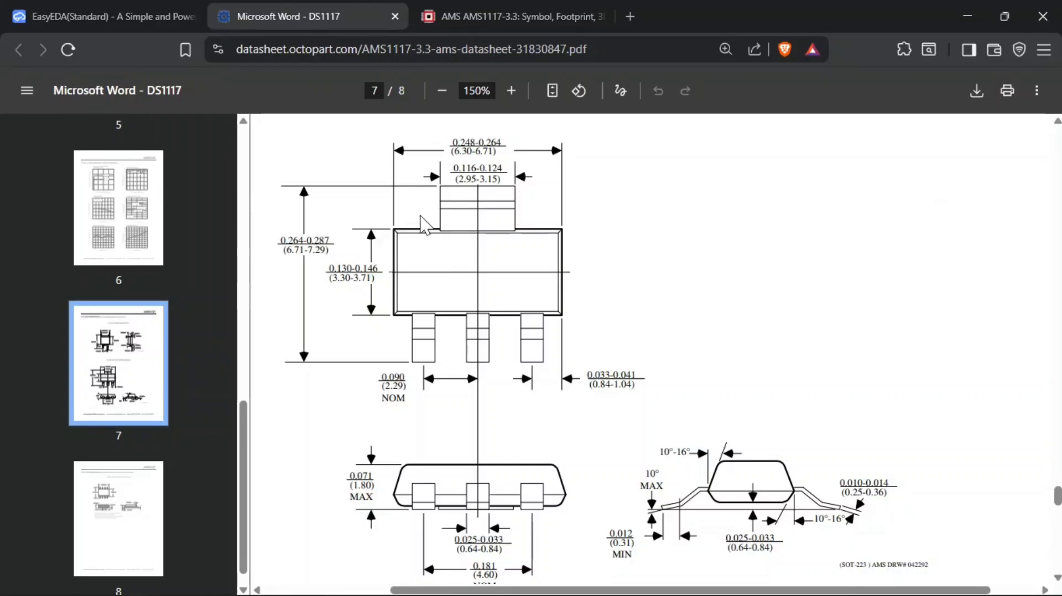
{"action": "left_click", "coordinate": [105, 17]}
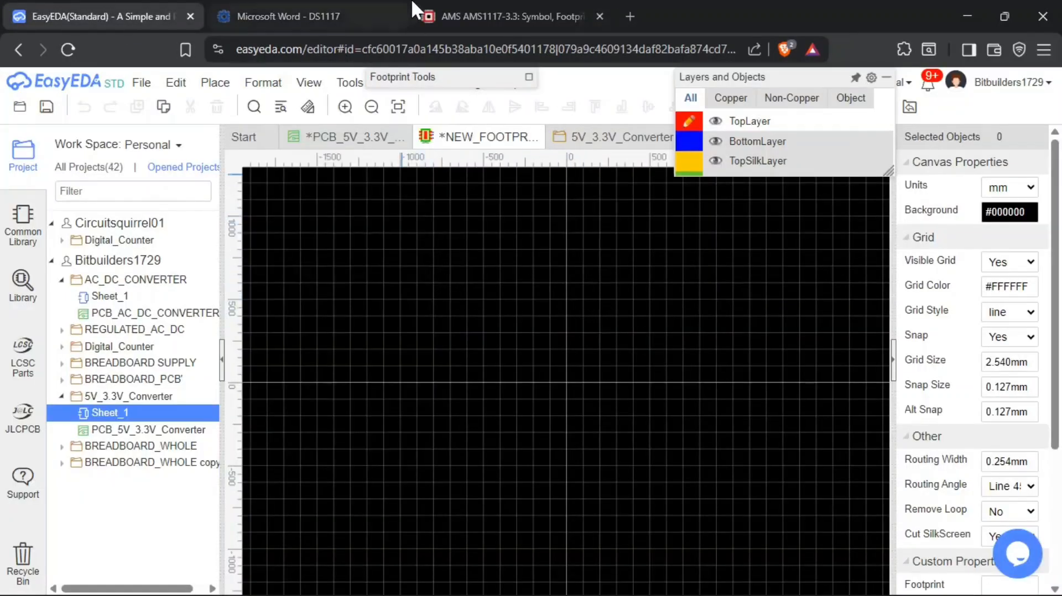
{"action": "left_click", "coordinate": [434, 6]}
{"action": "left_click", "coordinate": [284, 14]}
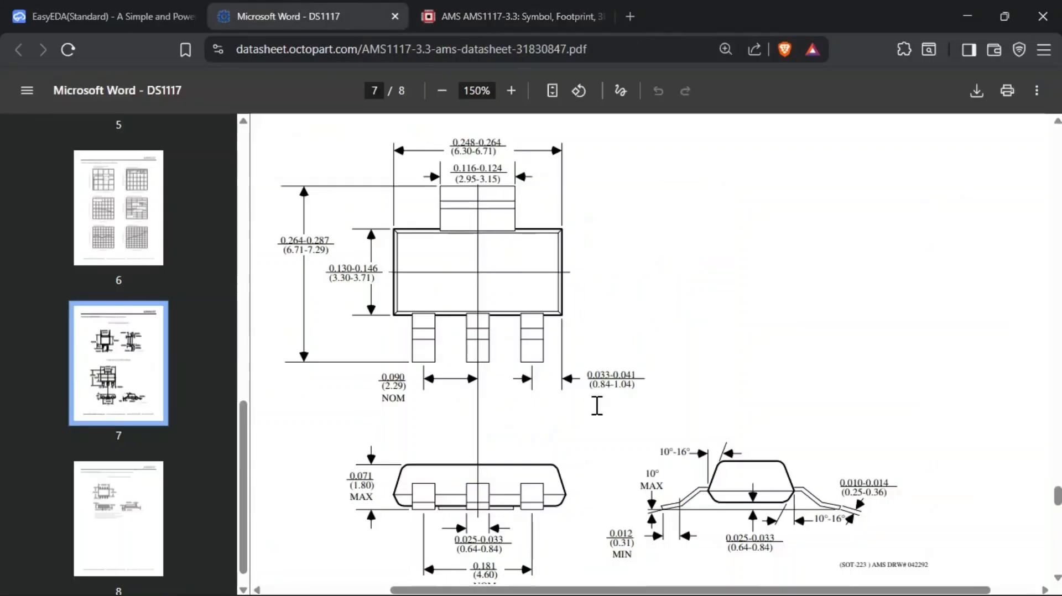
{"action": "scroll", "coordinate": [576, 426], "scroll_direction": "up", "scroll_amount": 2}
{"action": "scroll", "coordinate": [572, 409], "scroll_direction": "down", "scroll_amount": 2}
{"action": "left_click_drag", "start_coordinate": [475, 178], "coordinate": [489, 180]}
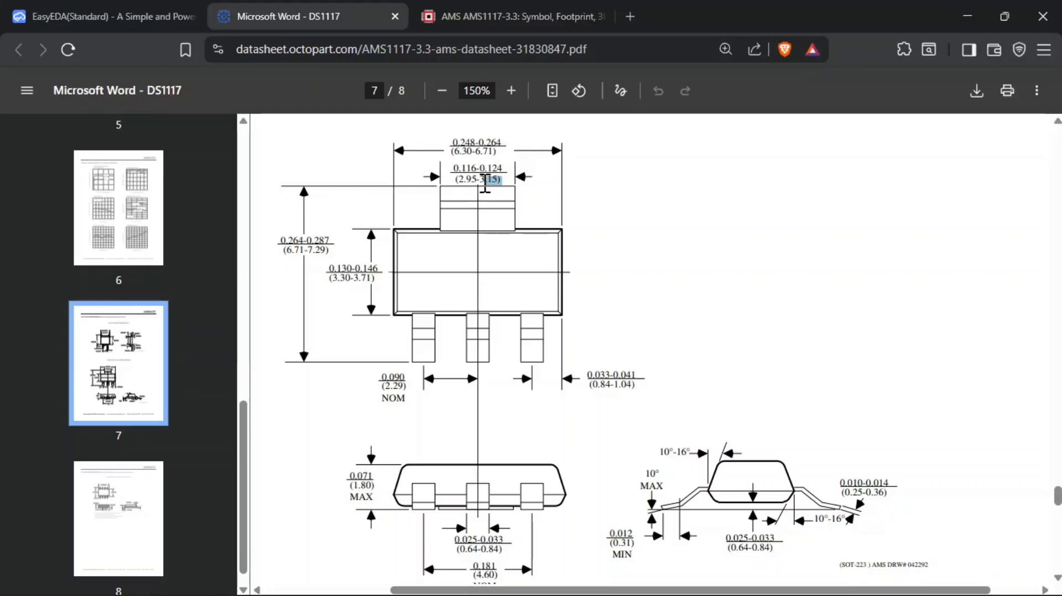
{"action": "left_click", "coordinate": [105, 16]}
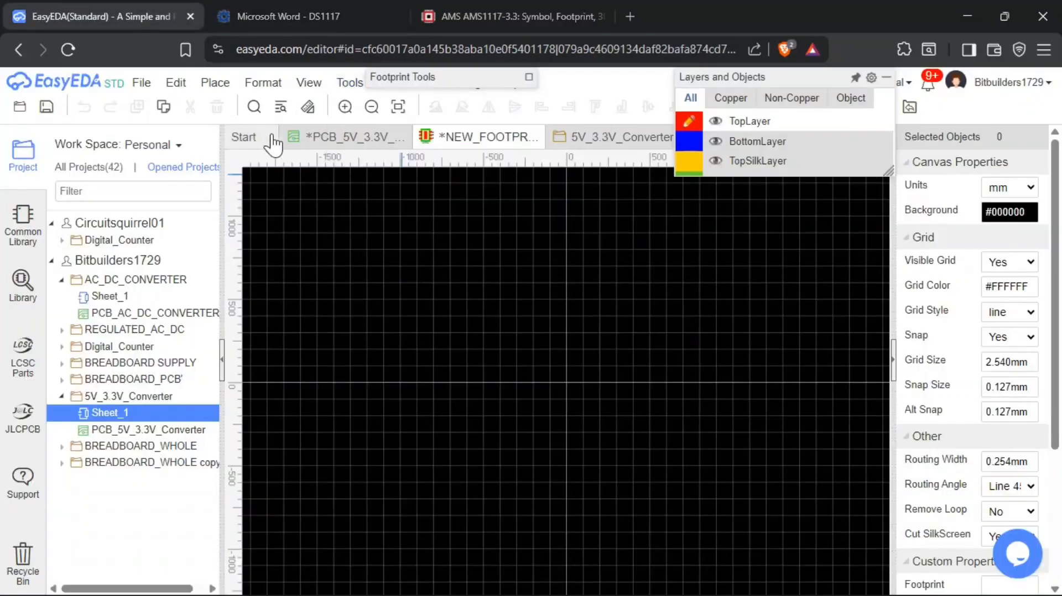
Examine the regulator's tab and leads against their pads in the 3D board view and return to the new footprint
{"action": "left_click", "coordinate": [364, 138]}
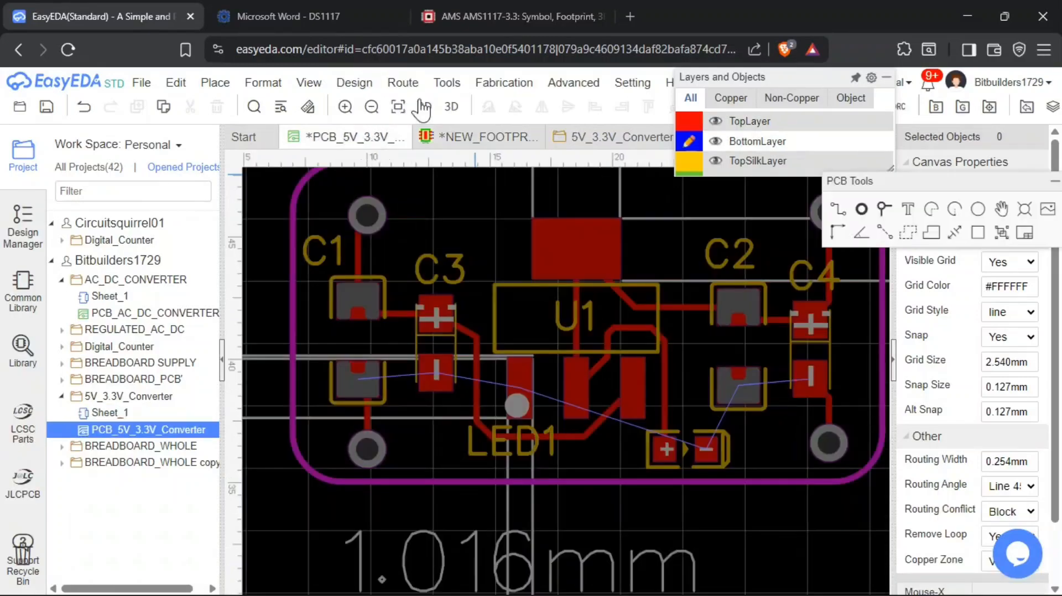
{"action": "left_click", "coordinate": [451, 107]}
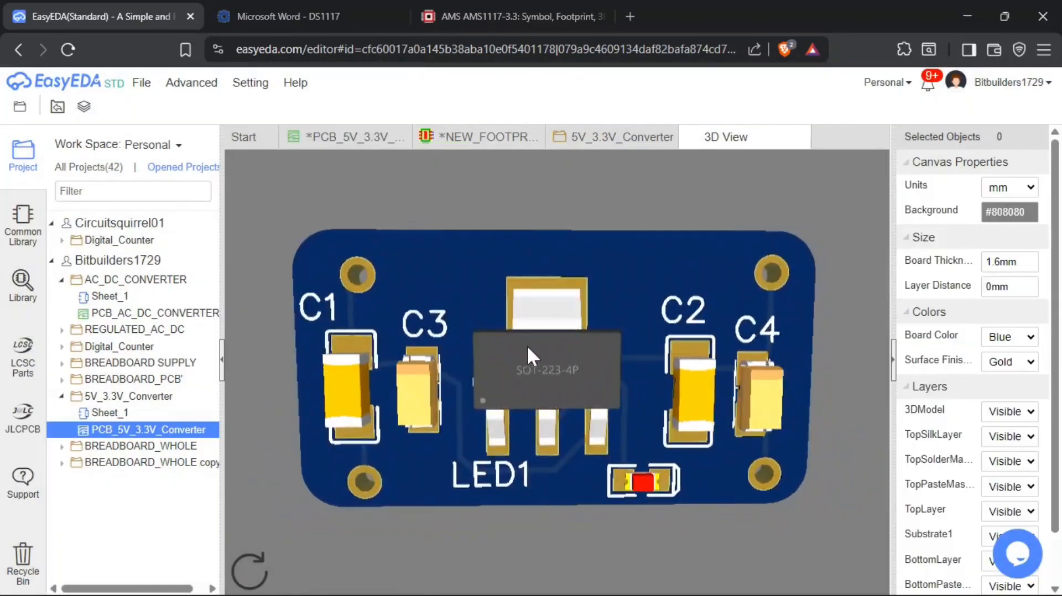
{"action": "left_click_drag", "start_coordinate": [548, 299], "coordinate": [457, 259]}
{"action": "scroll", "coordinate": [537, 297], "scroll_direction": "up", "scroll_amount": 3}
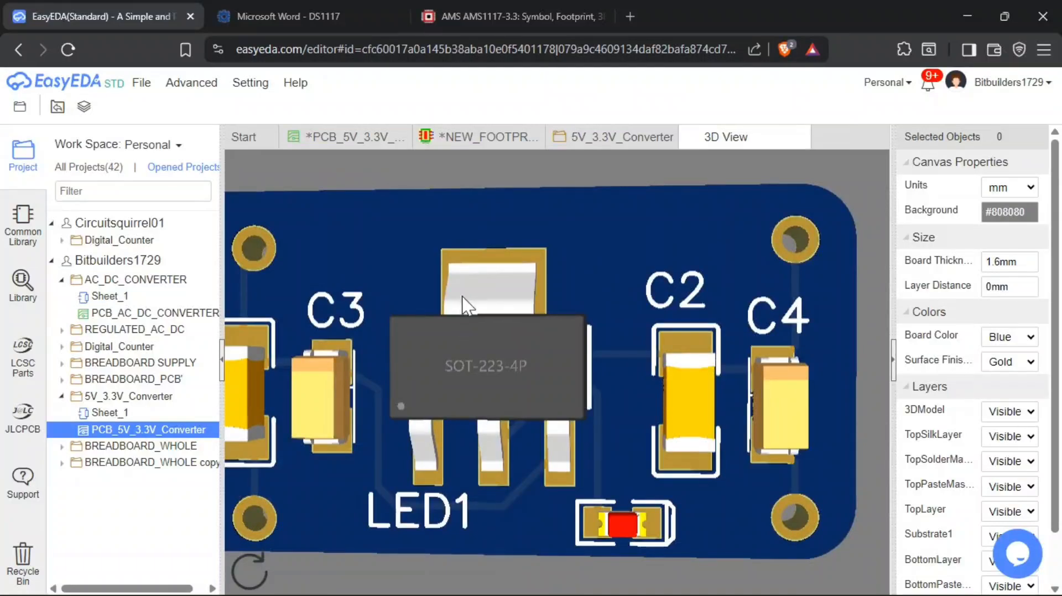
{"action": "scroll", "coordinate": [467, 277], "scroll_direction": "up", "scroll_amount": 3}
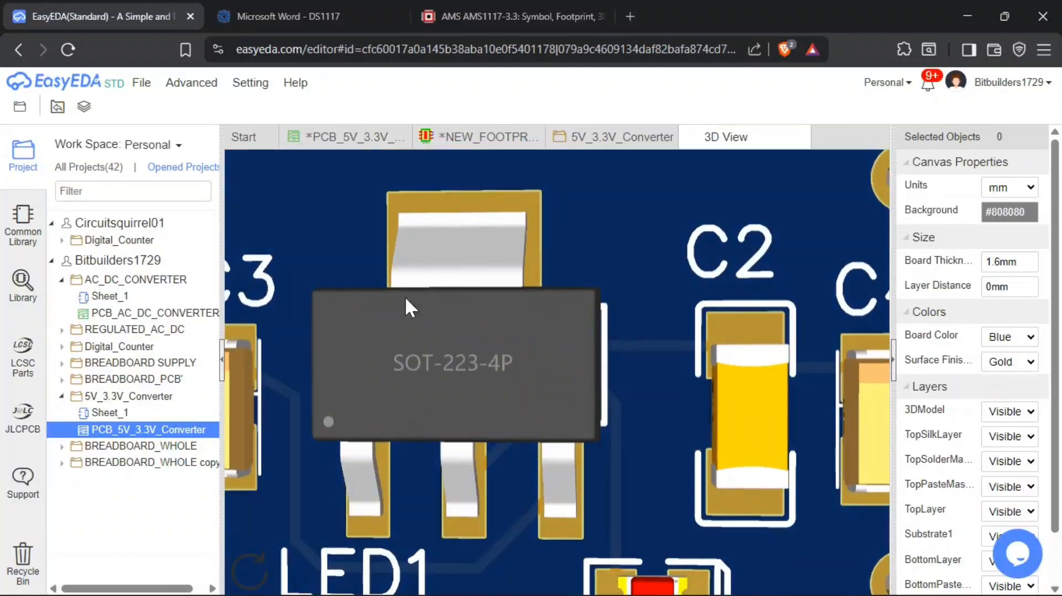
{"action": "left_click_drag", "start_coordinate": [405, 296], "coordinate": [419, 266]}
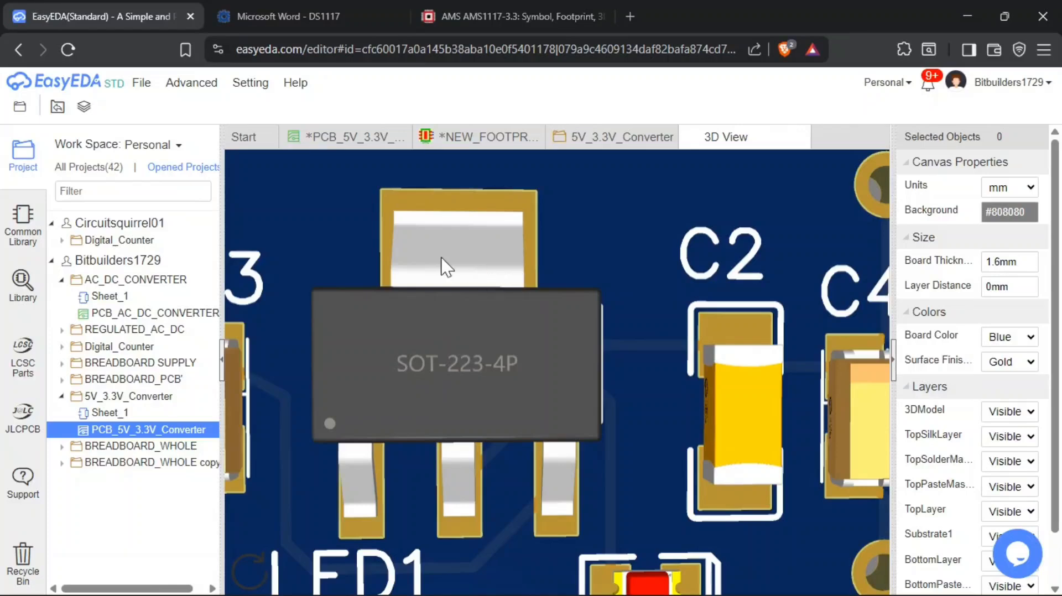
{"action": "left_click_drag", "start_coordinate": [443, 263], "coordinate": [486, 470]}
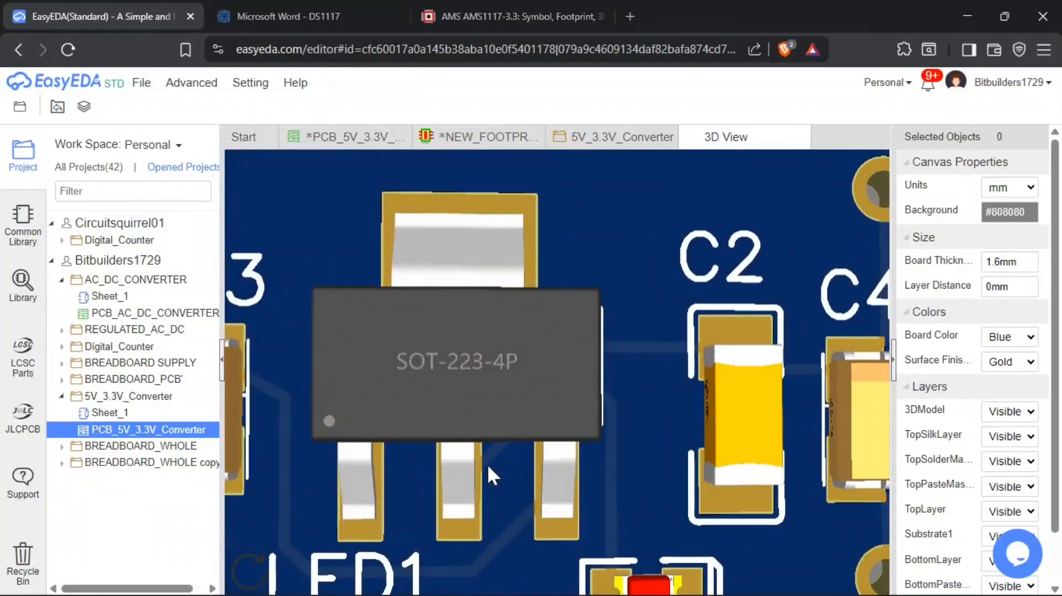
{"action": "scroll", "coordinate": [486, 464], "scroll_direction": "down", "scroll_amount": 5}
{"action": "left_click_drag", "start_coordinate": [470, 423], "coordinate": [504, 461]}
{"action": "scroll", "coordinate": [507, 281], "scroll_direction": "up", "scroll_amount": 5}
{"action": "scroll", "coordinate": [507, 281], "scroll_direction": "up", "scroll_amount": 6}
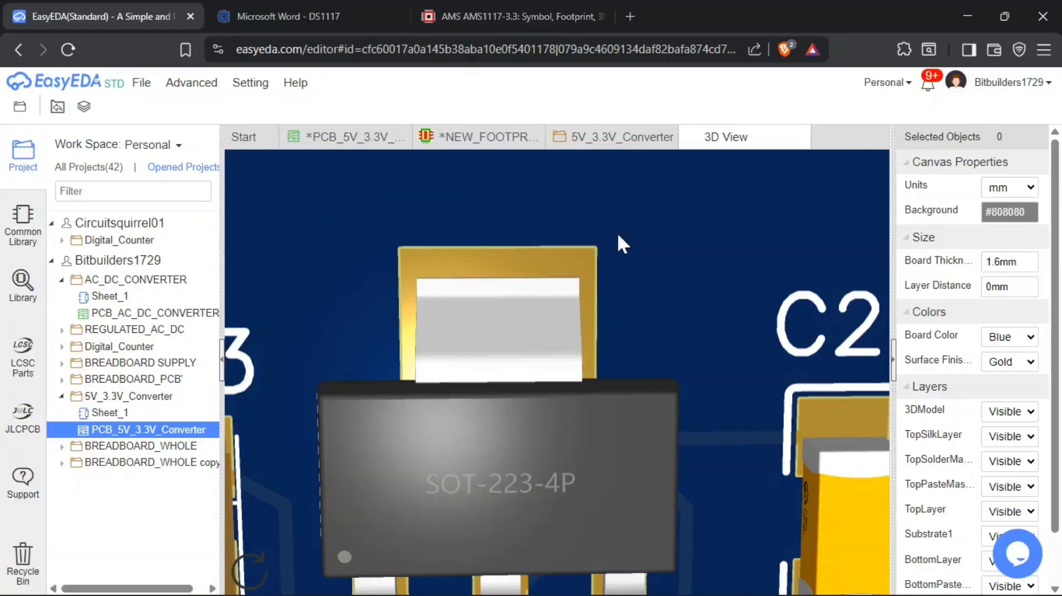
{"action": "left_click", "coordinate": [487, 137]}
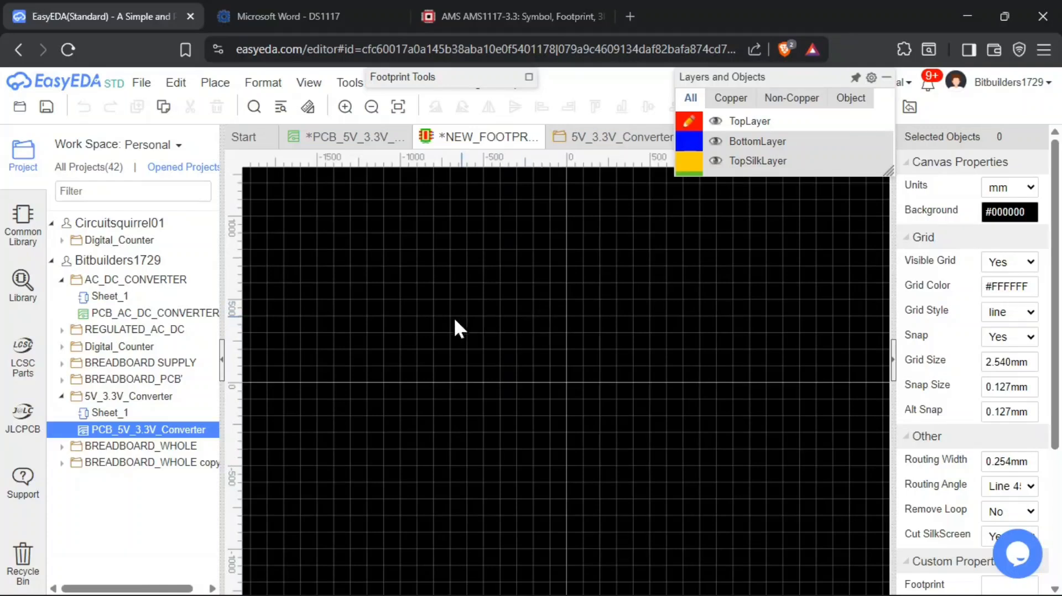
Review the SOT-223 package drawing in the datasheet and examine U1's pads in the board's 2D photo view
{"action": "left_click", "coordinate": [298, 16]}
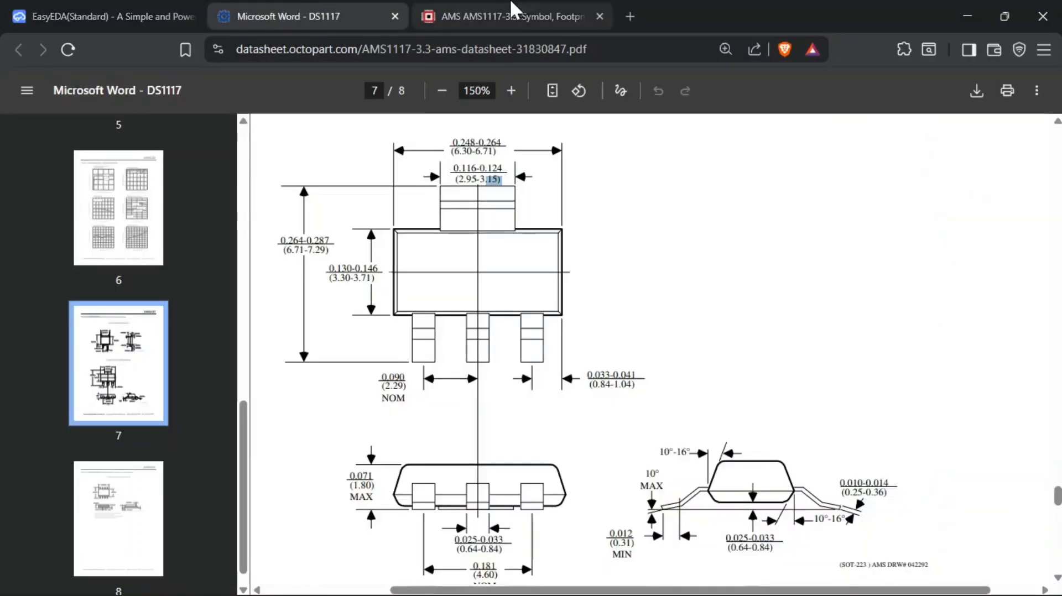
{"action": "left_click", "coordinate": [465, 275]}
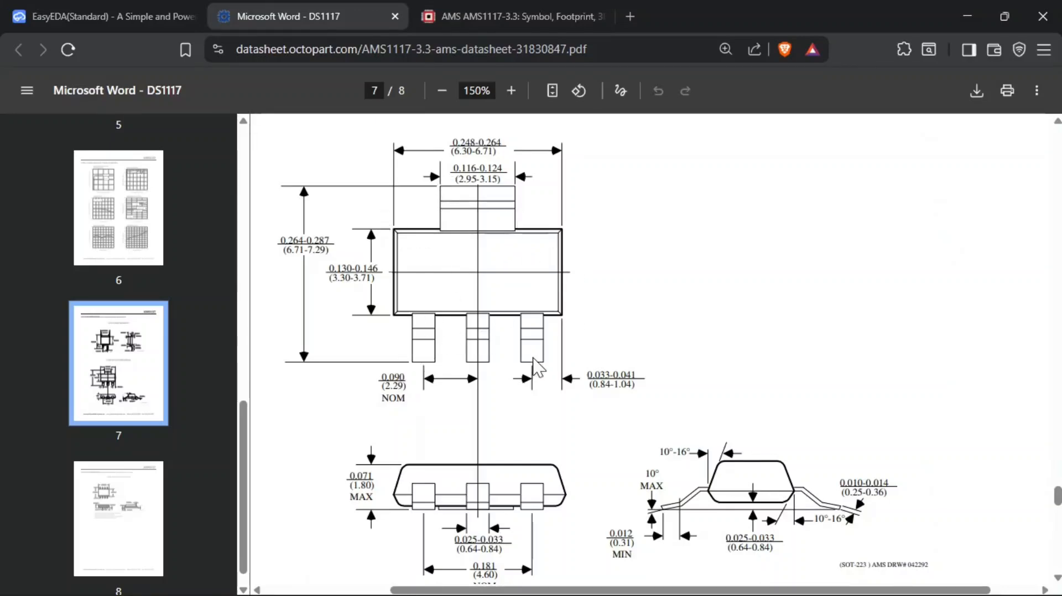
{"action": "left_click", "coordinate": [141, 11]}
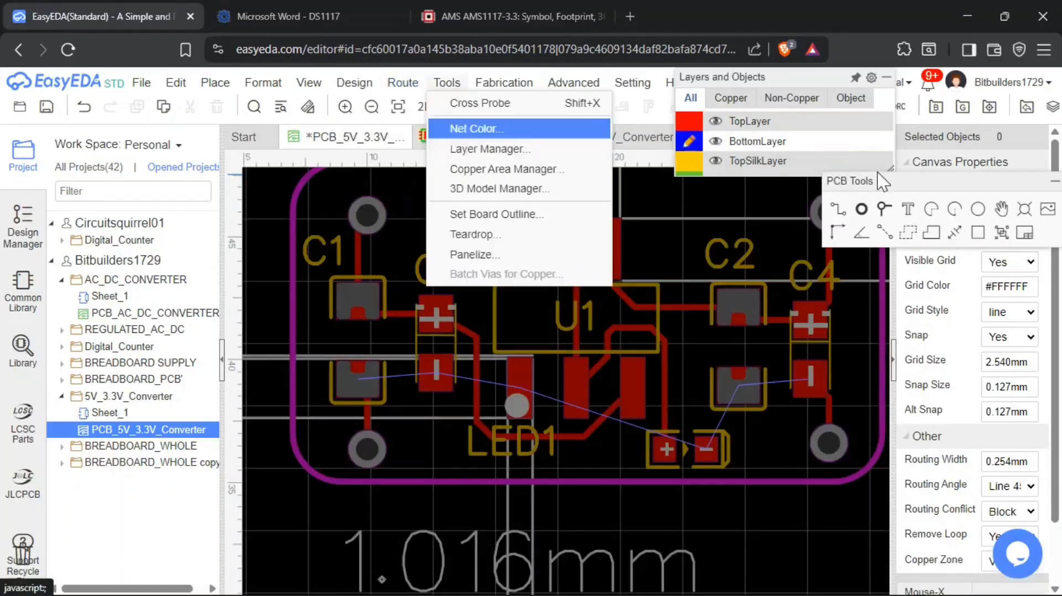
{"action": "left_click", "coordinate": [431, 108]}
{"action": "scroll", "coordinate": [586, 337], "scroll_direction": "up", "scroll_amount": 6}
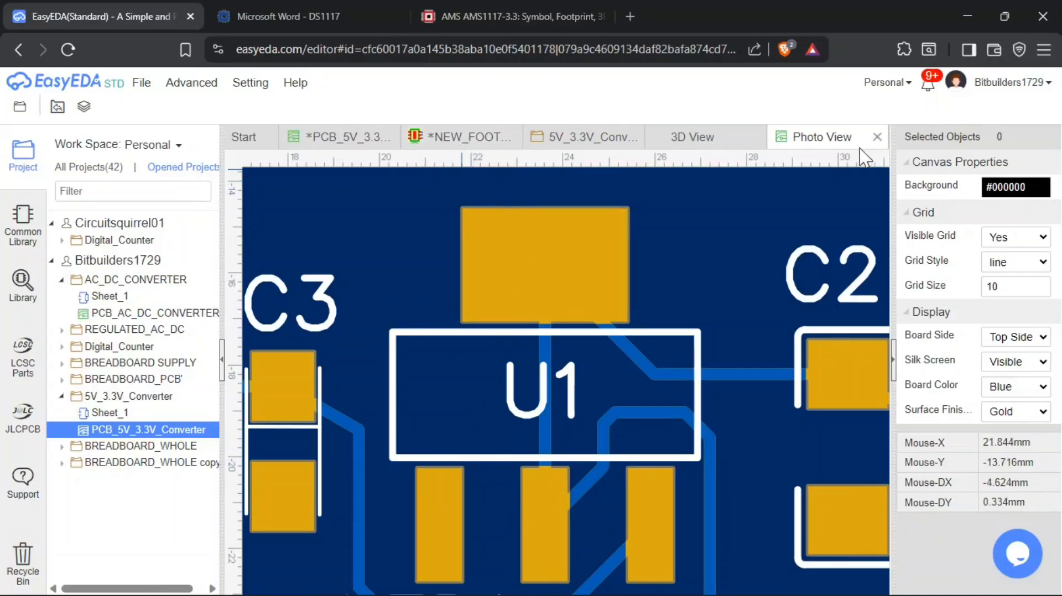
Inspect the SOT-223 model from several angles in 3D to compare its leads and tab with the pads, then reopen the new footprint
{"action": "left_click", "coordinate": [698, 138]}
{"action": "right_click_drag", "start_coordinate": [548, 495], "coordinate": [560, 336]}
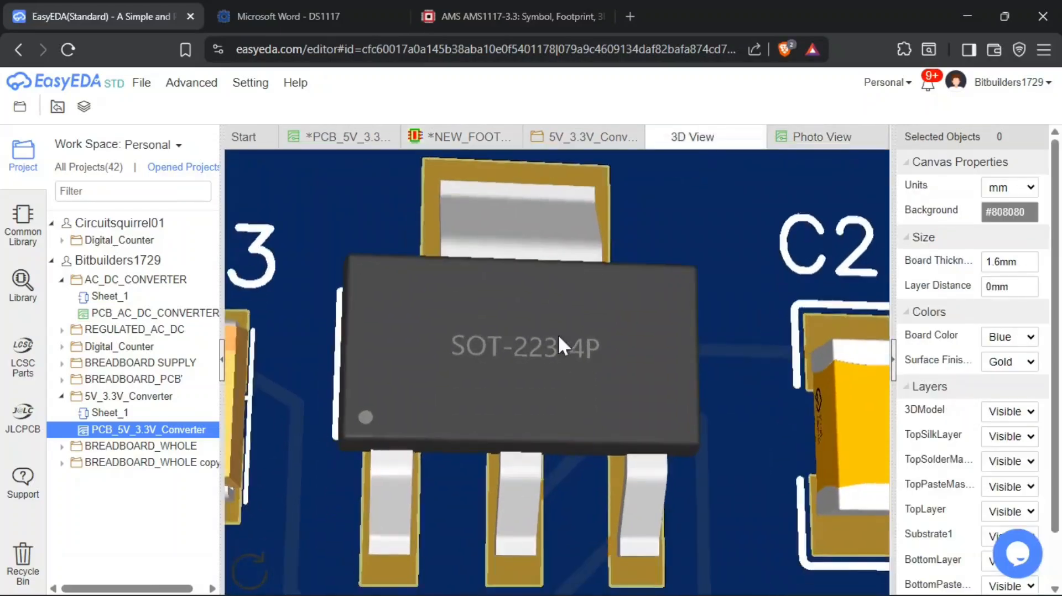
{"action": "right_click_drag", "start_coordinate": [561, 467], "coordinate": [703, 462]}
{"action": "left_click_drag", "start_coordinate": [703, 461], "coordinate": [761, 479]}
{"action": "left_click_drag", "start_coordinate": [623, 509], "coordinate": [656, 488]}
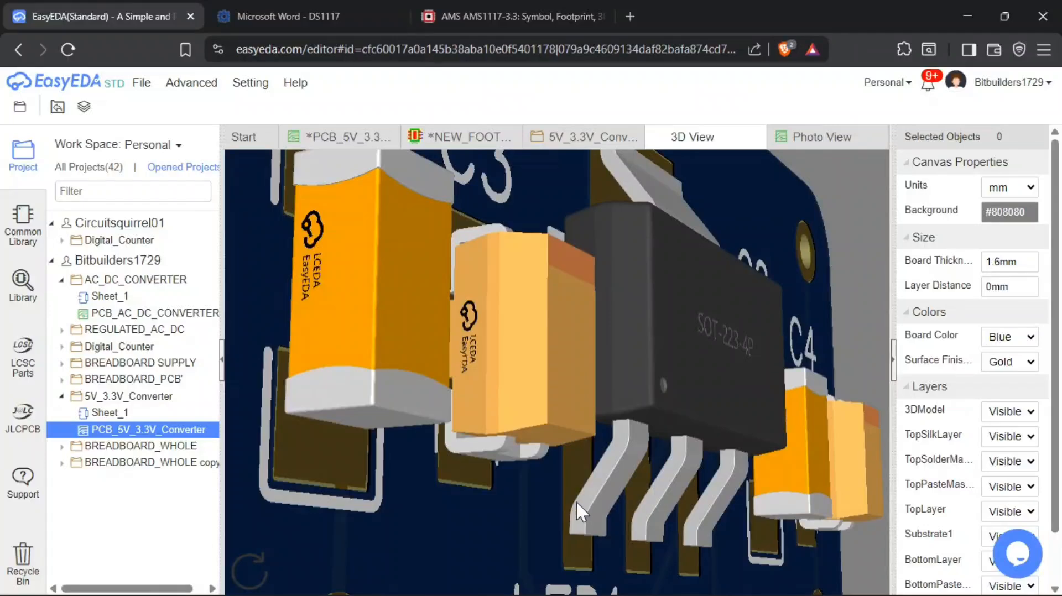
{"action": "left_click_drag", "start_coordinate": [592, 510], "coordinate": [352, 487]}
{"action": "scroll", "coordinate": [530, 406], "scroll_direction": "up", "scroll_amount": 3}
{"action": "left_click_drag", "start_coordinate": [531, 408], "coordinate": [445, 437]}
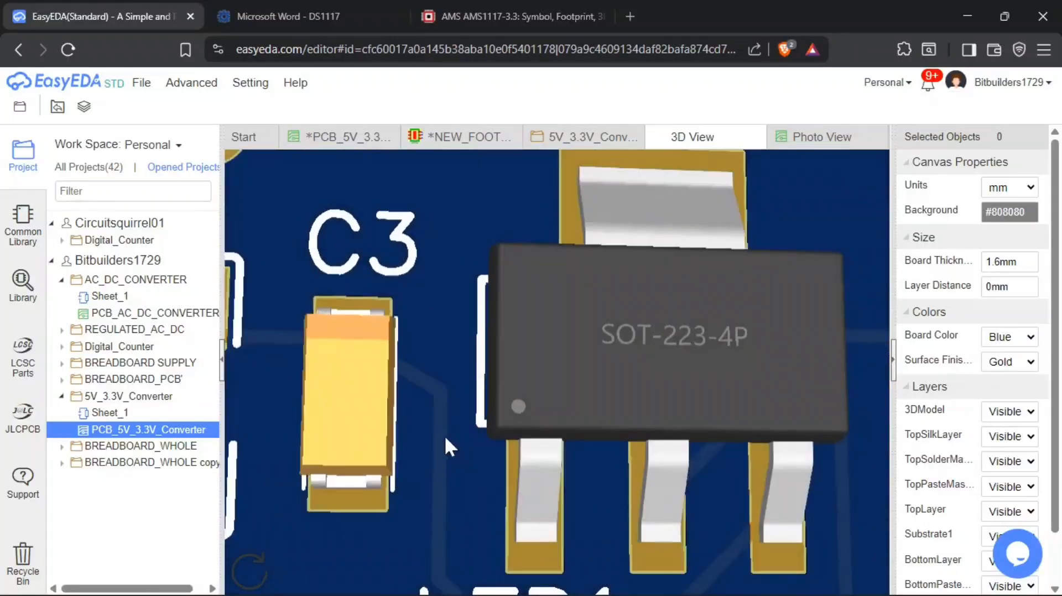
{"action": "left_click_drag", "start_coordinate": [611, 451], "coordinate": [597, 443]}
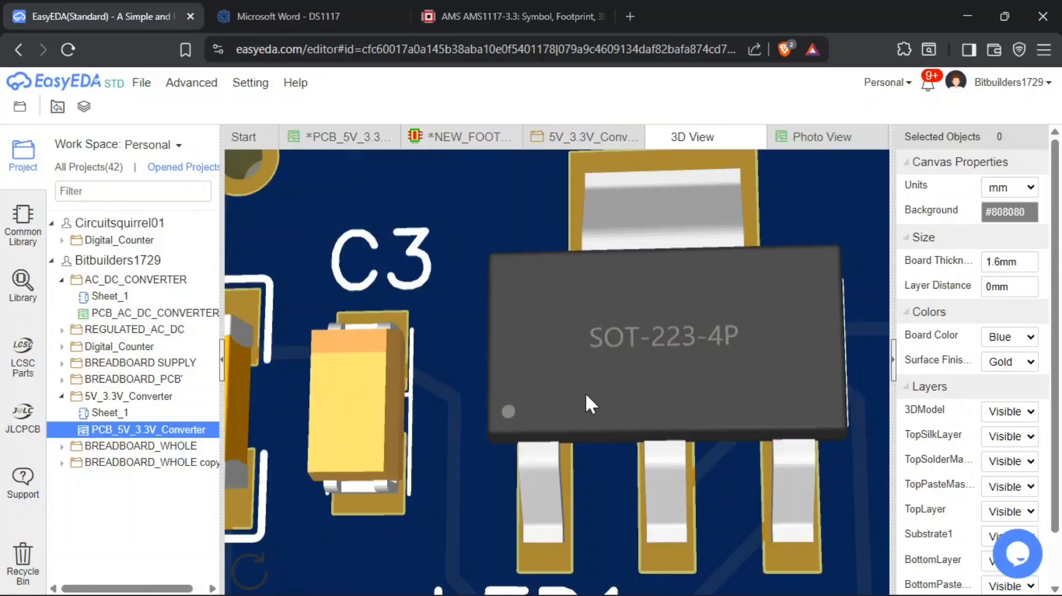
{"action": "left_click", "coordinate": [465, 136]}
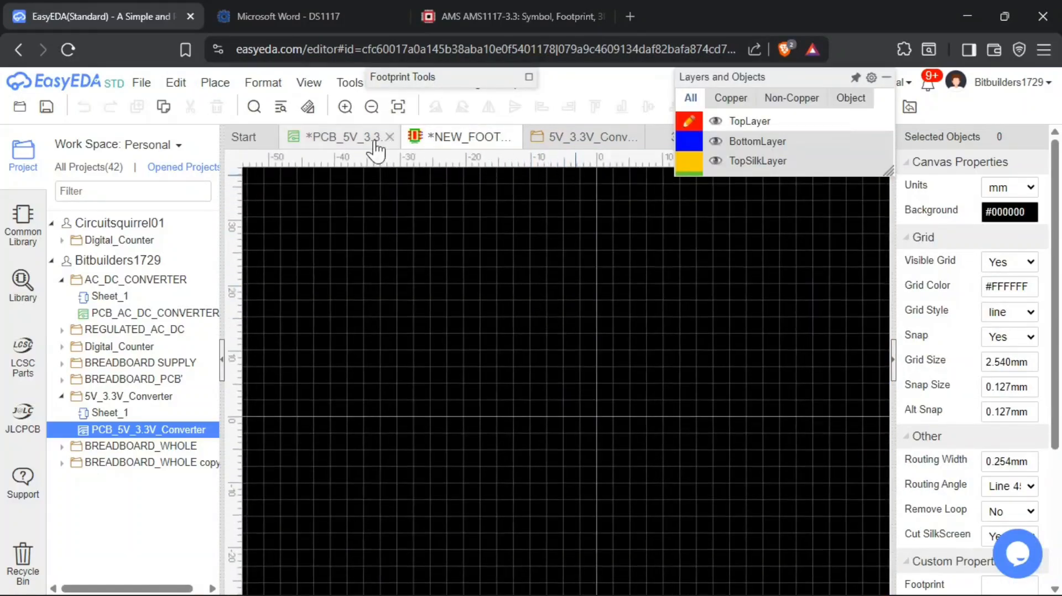
Examine the AMS1117-3.3 footprint on the Ultra Librarian page and the large tab's width dimension in the datasheet
{"action": "left_click", "coordinate": [463, 5]}
{"action": "scroll", "coordinate": [526, 254], "scroll_direction": "up", "scroll_amount": 2}
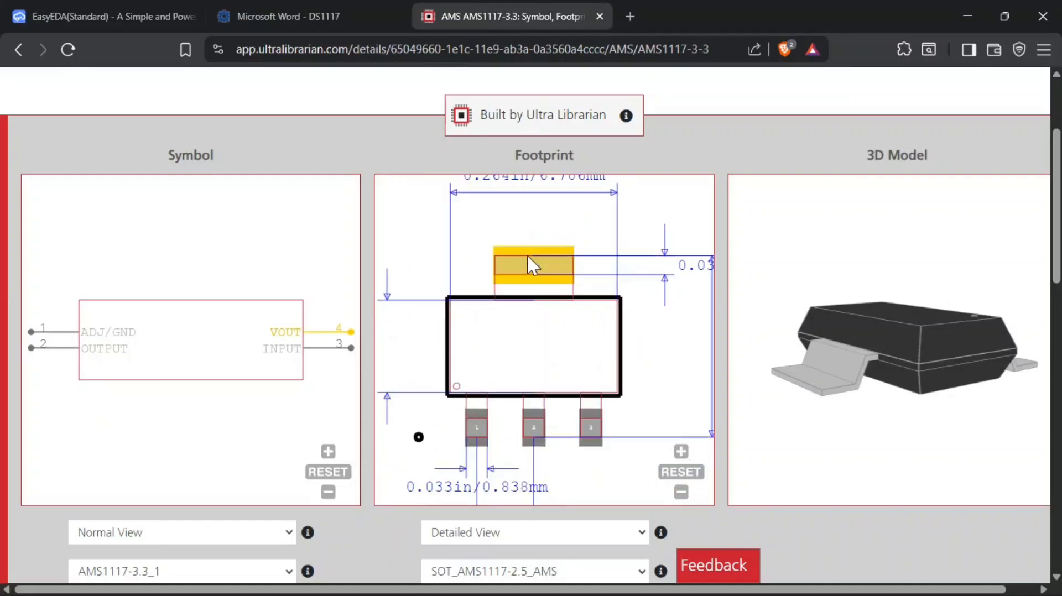
{"action": "scroll", "coordinate": [532, 255], "scroll_direction": "up", "scroll_amount": 2}
{"action": "scroll", "coordinate": [481, 249], "scroll_direction": "down", "scroll_amount": 4}
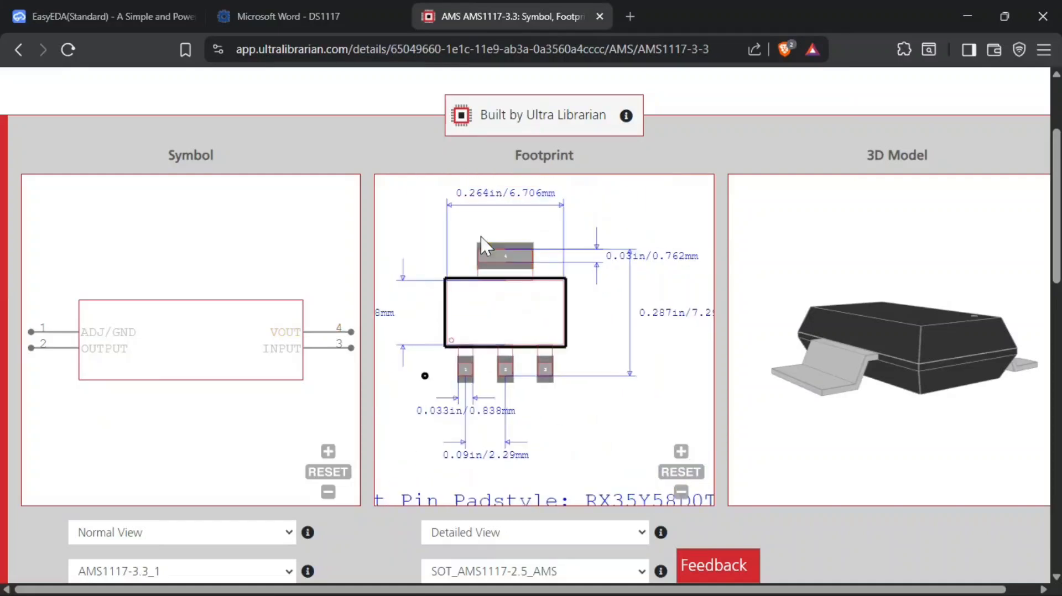
{"action": "right_click", "coordinate": [494, 261]}
{"action": "left_click", "coordinate": [544, 244]}
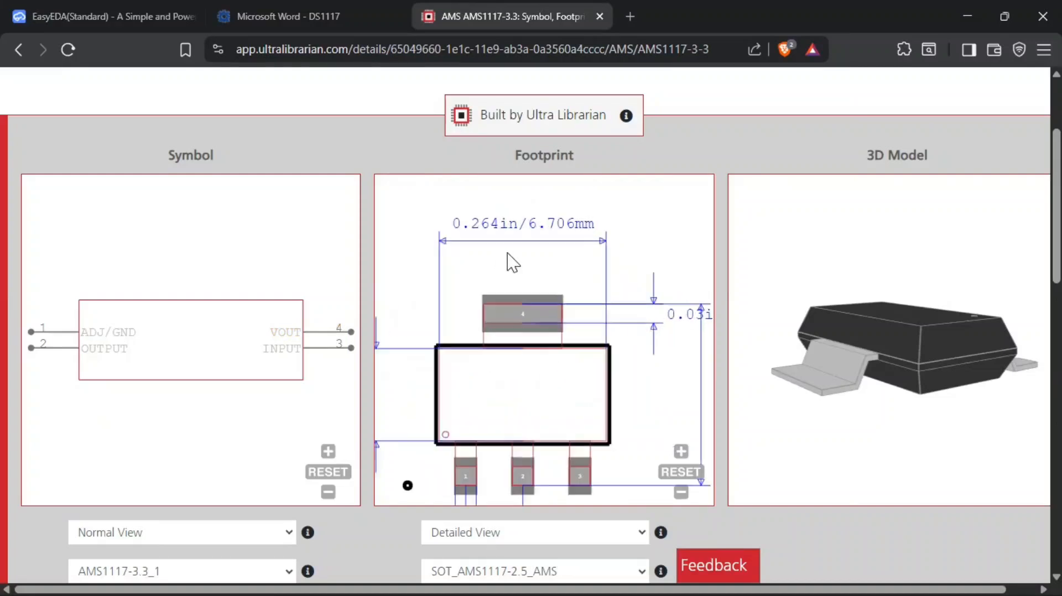
{"action": "left_click", "coordinate": [371, 21]}
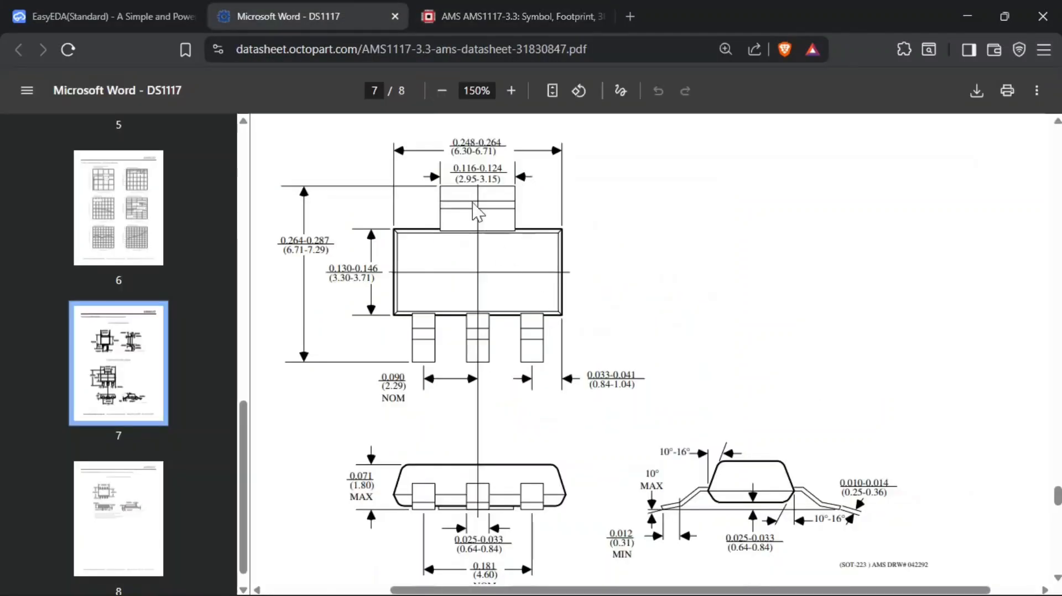
{"action": "scroll", "coordinate": [494, 311], "scroll_direction": "up", "scroll_amount": 2}
{"action": "scroll", "coordinate": [494, 311], "scroll_direction": "down", "scroll_amount": 1}
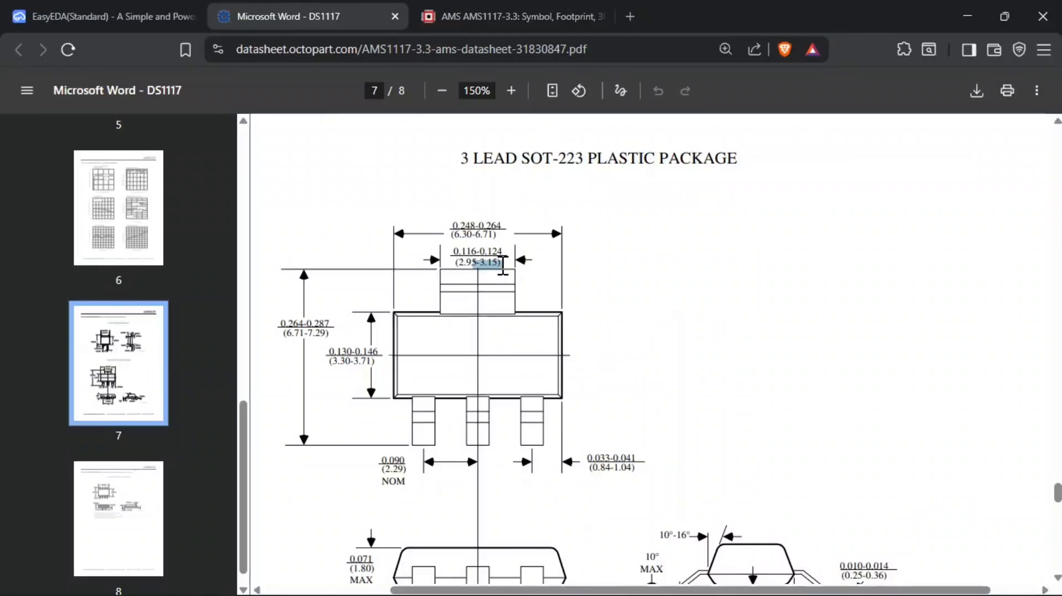
Place a single pad near the origin of the new footprint, centred at about X 1.27 mm and Y 0.76 mm
{"action": "left_click", "coordinate": [166, 13]}
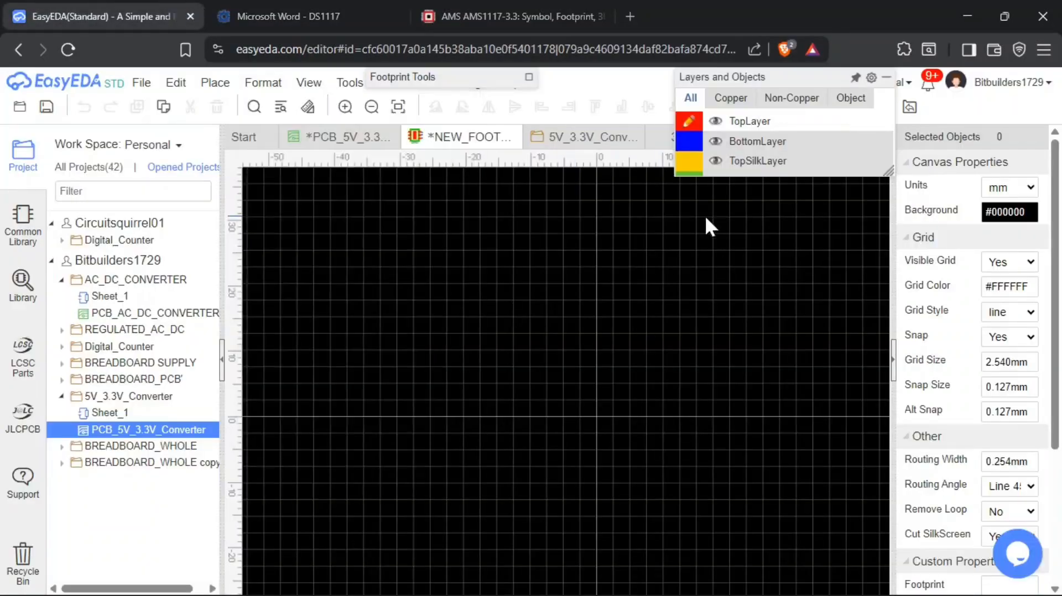
{"action": "mouse_move", "coordinate": [797, 152]}
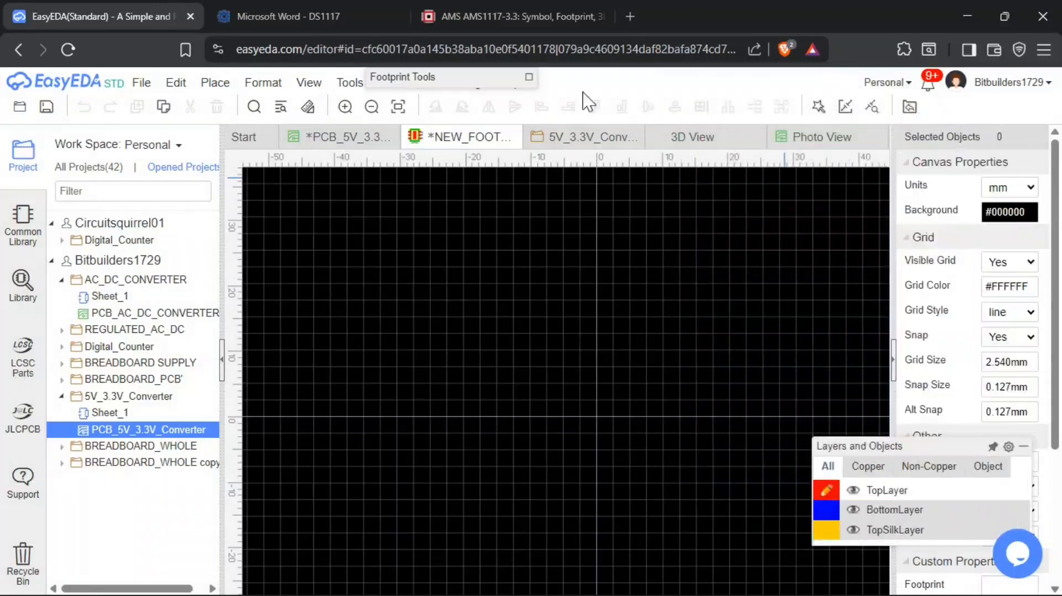
{"action": "left_click", "coordinate": [527, 78]}
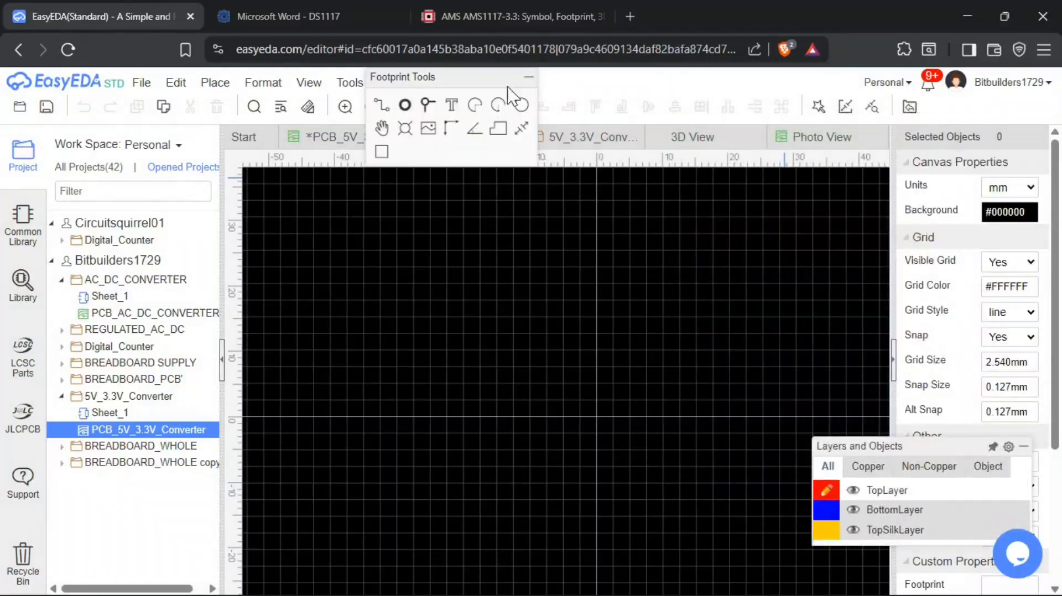
{"action": "left_click", "coordinate": [405, 105]}
{"action": "right_click_drag", "start_coordinate": [662, 383], "coordinate": [554, 372]}
{"action": "scroll", "coordinate": [554, 372], "scroll_direction": "up", "scroll_amount": 2}
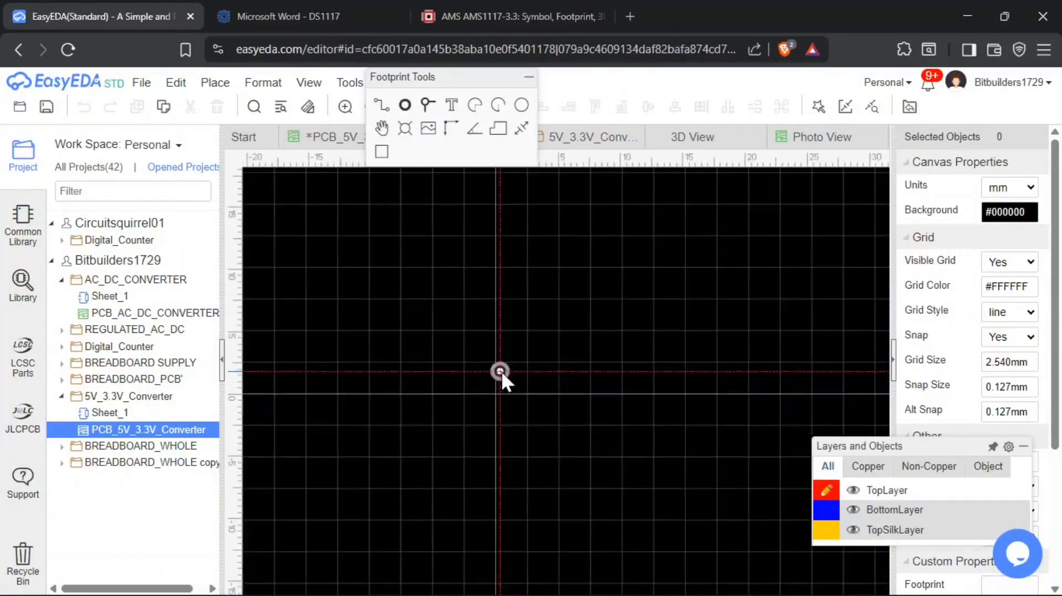
{"action": "left_click", "coordinate": [510, 384]}
{"action": "left_click", "coordinate": [510, 385]}
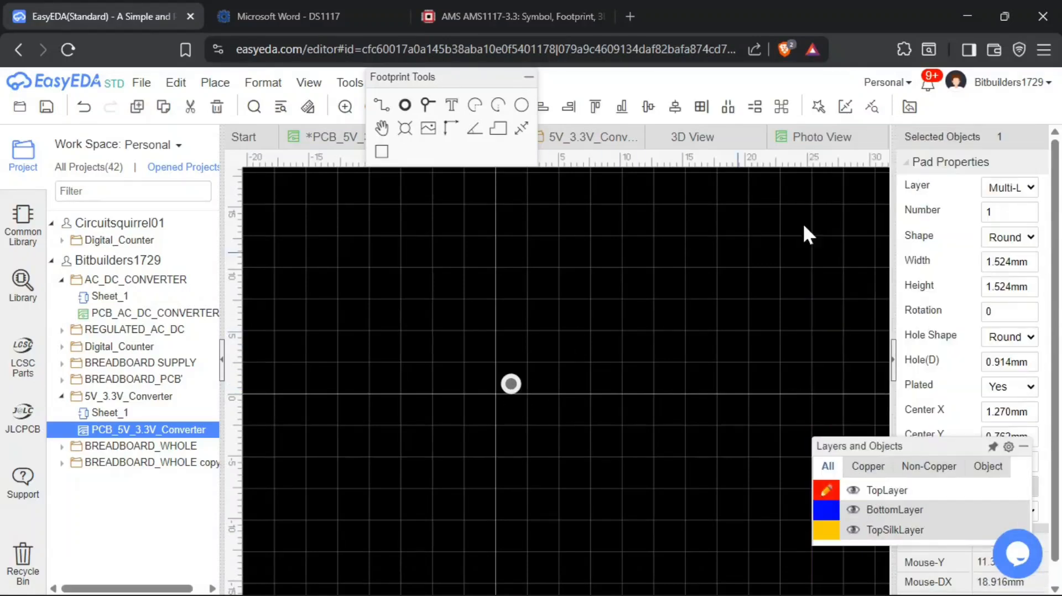
Assign the pad to TopLayer and set its width to 3.55 mm
{"action": "left_click", "coordinate": [1008, 188]}
{"action": "left_click", "coordinate": [1008, 216]}
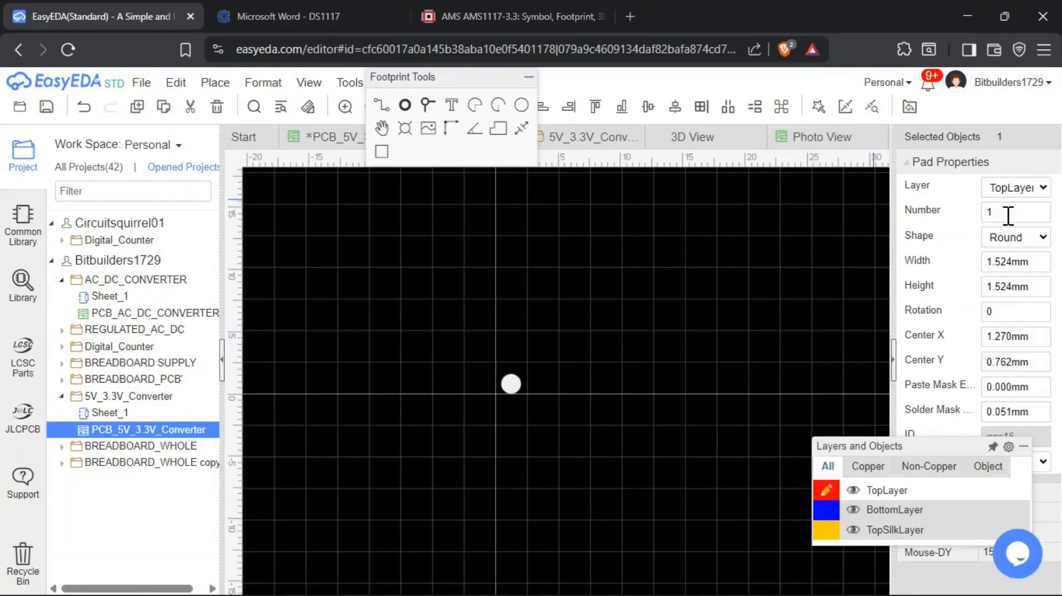
{"action": "left_click", "coordinate": [1016, 260]}
{"action": "key", "text": "Return"}
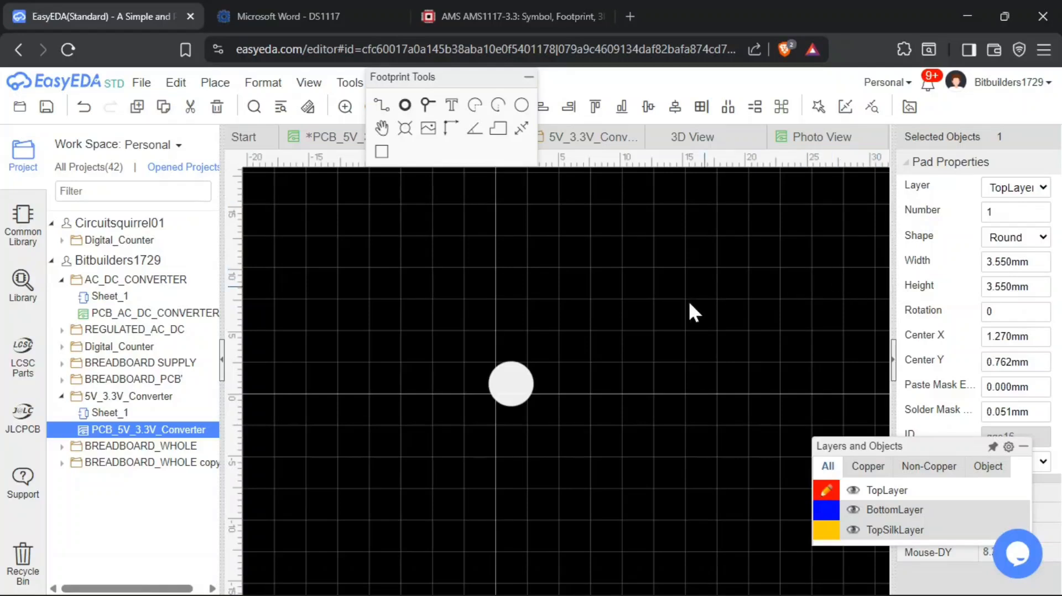
Keep the pad on TopLayer and change its shape to Rectangle
{"action": "left_click", "coordinate": [1016, 187]}
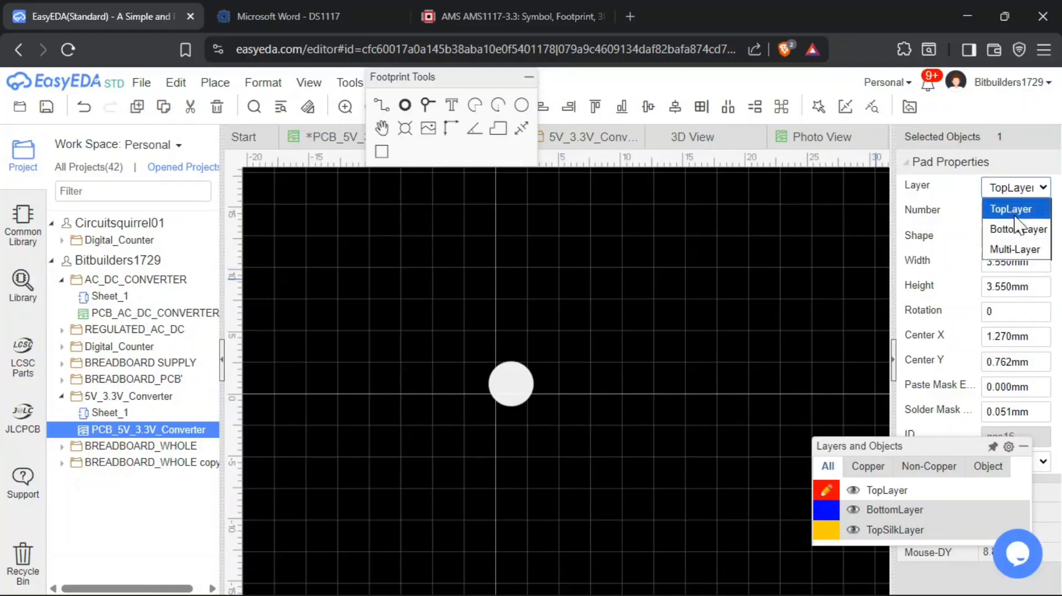
{"action": "left_click", "coordinate": [976, 218]}
{"action": "left_click", "coordinate": [1027, 239]}
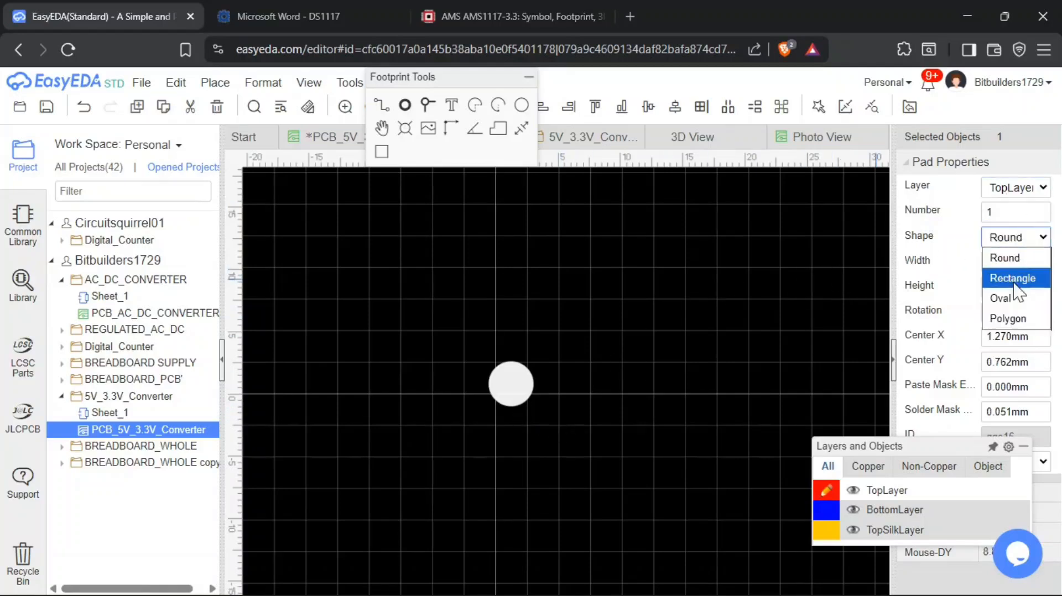
{"action": "left_click", "coordinate": [1019, 278]}
{"action": "left_click", "coordinate": [605, 363]}
{"action": "scroll", "coordinate": [542, 383], "scroll_direction": "up", "scroll_amount": 2}
{"action": "left_click", "coordinate": [541, 382]}
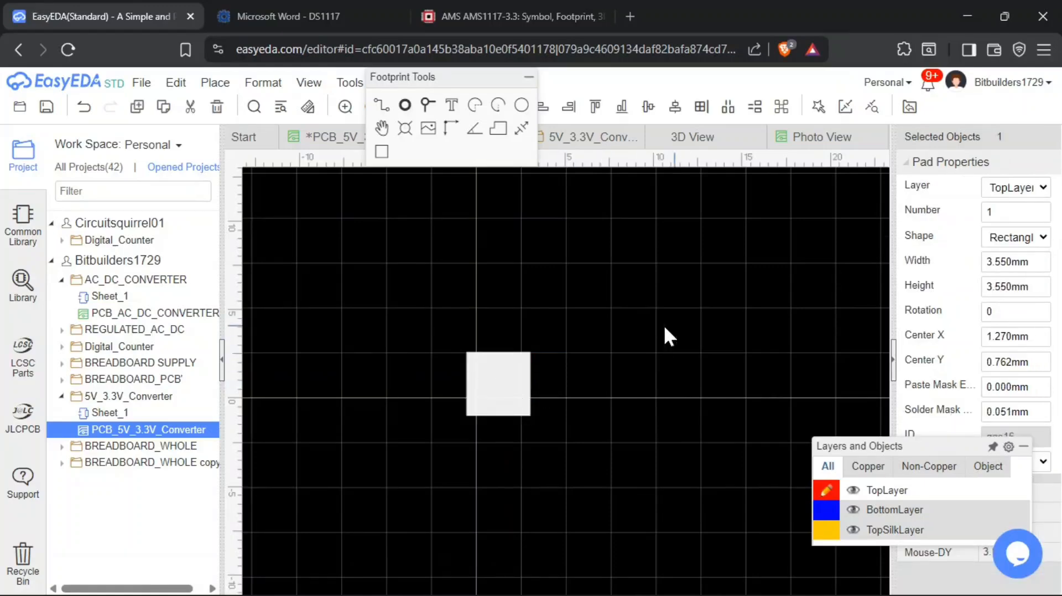
Check the tab's width in the datasheet and the dimensions marked around U1's large pad on the PCB
{"action": "left_click", "coordinate": [476, 15]}
{"action": "left_click", "coordinate": [309, 16]}
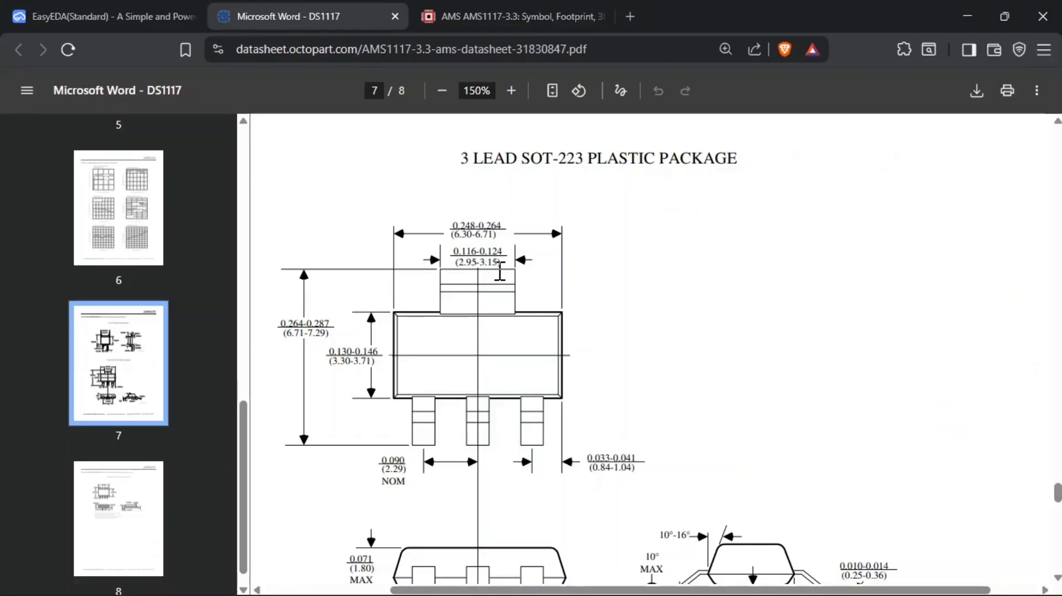
{"action": "left_click", "coordinate": [138, 13]}
{"action": "left_click", "coordinate": [692, 219]}
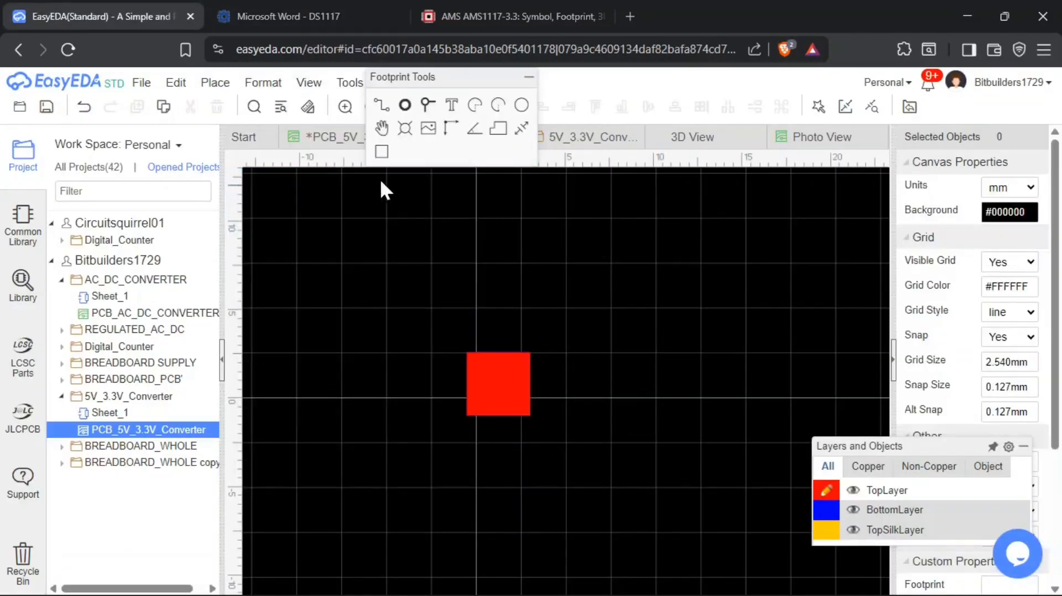
{"action": "left_click", "coordinate": [326, 137]}
{"action": "right_click_drag", "start_coordinate": [678, 277], "coordinate": [638, 347]}
{"action": "scroll", "coordinate": [625, 308], "scroll_direction": "down", "scroll_amount": 2}
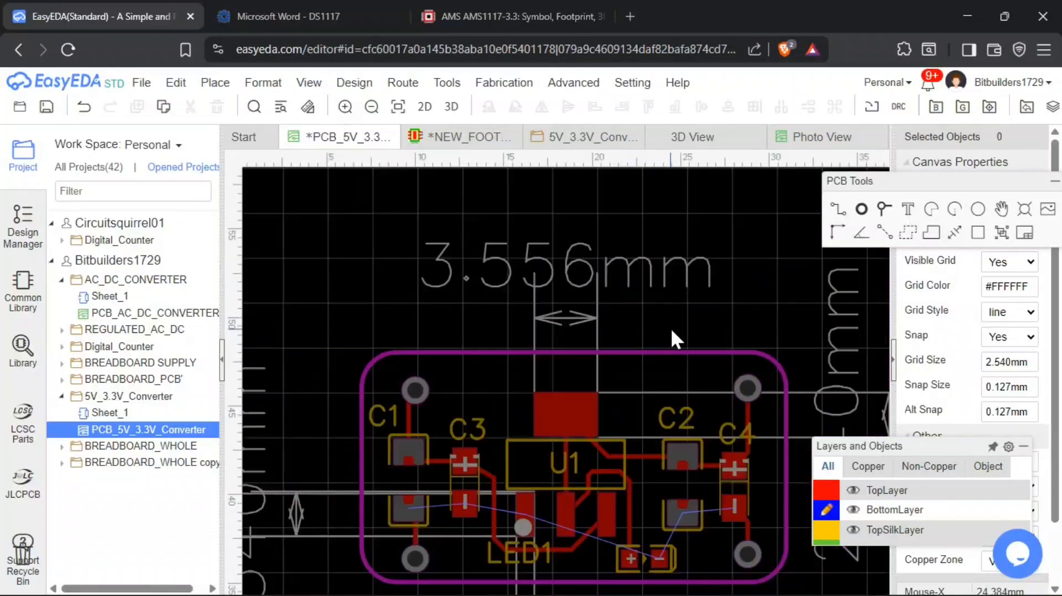
{"action": "right_click_drag", "start_coordinate": [714, 371], "coordinate": [626, 301]}
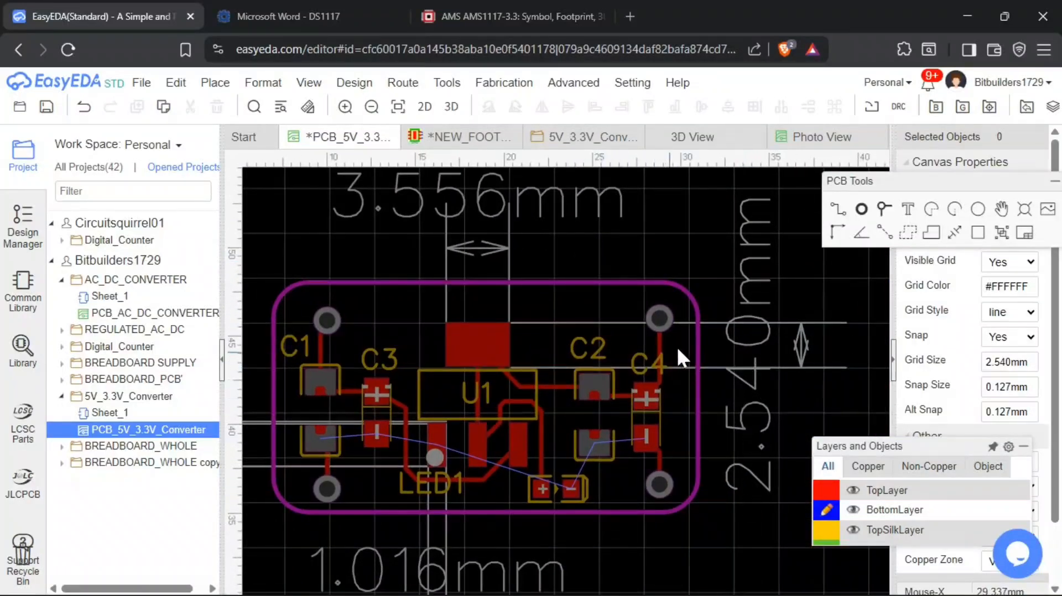
Look over the Ultra Librarian footprint and the datasheet's front and side views of the SOT-223 package
{"action": "left_click", "coordinate": [444, 8]}
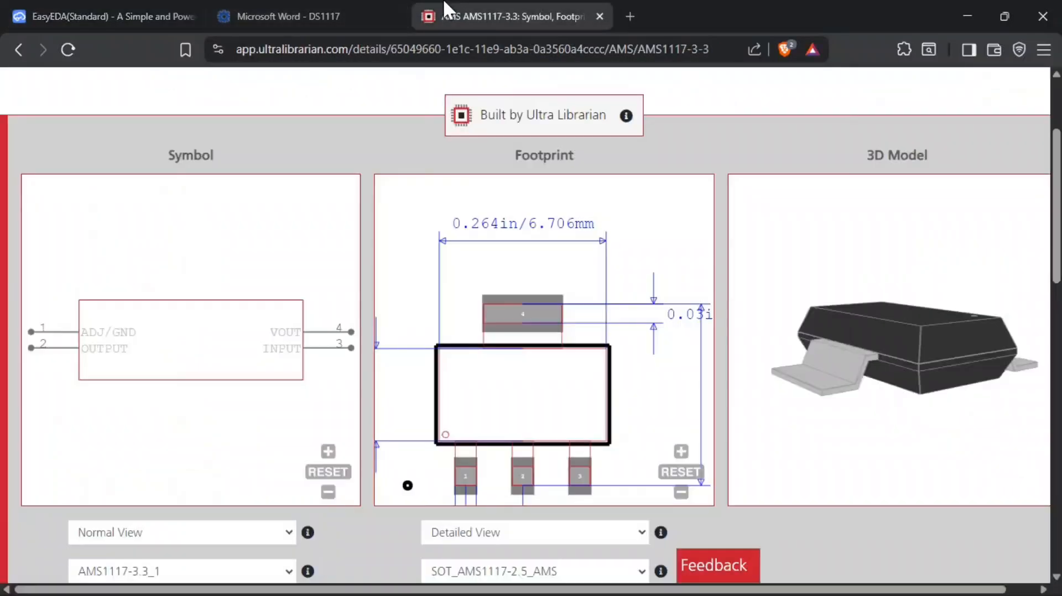
{"action": "left_click", "coordinate": [270, 12]}
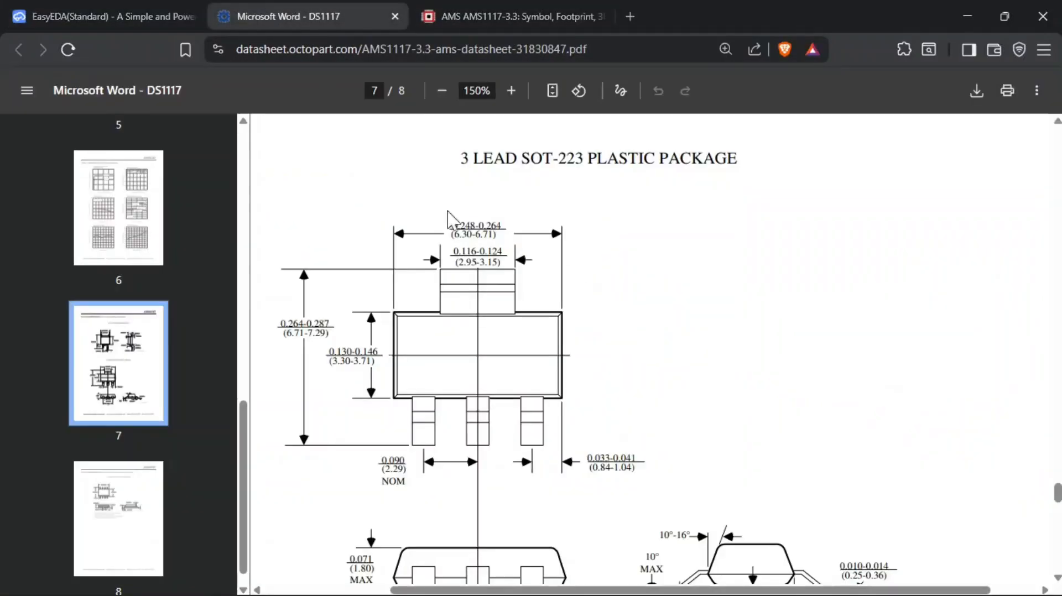
{"action": "scroll", "coordinate": [492, 267], "scroll_direction": "down", "scroll_amount": 3}
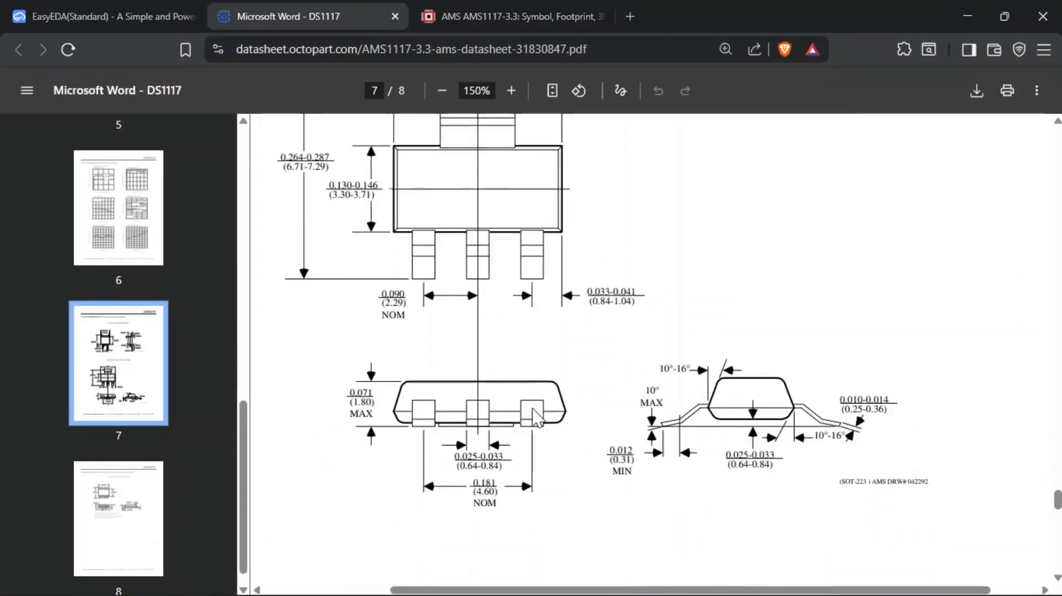
{"action": "right_click", "coordinate": [526, 385]}
{"action": "left_click", "coordinate": [668, 461]}
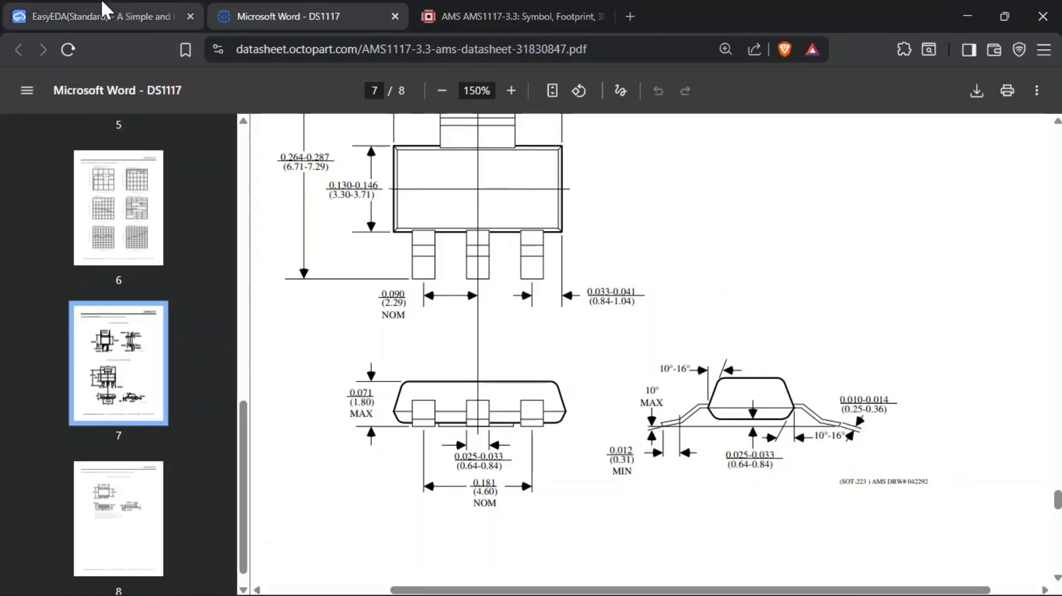
Return to the footprint being made in EasyEDA and set pad 1's height to 2.54 mm
{"action": "left_click", "coordinate": [108, 16]}
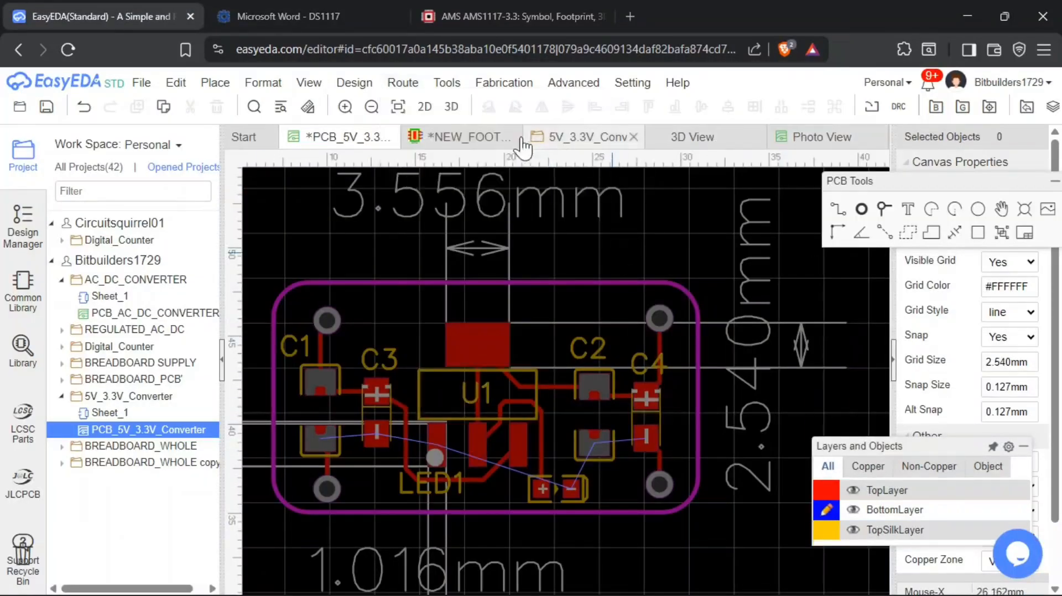
{"action": "left_click", "coordinate": [437, 137]}
{"action": "left_click", "coordinate": [508, 405]}
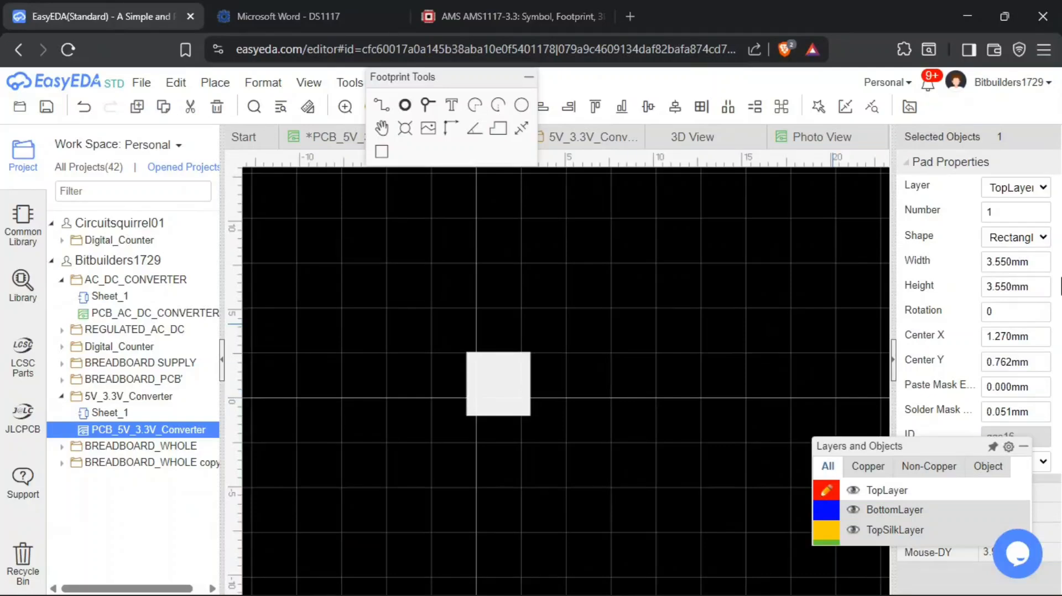
{"action": "left_click", "coordinate": [1004, 286]}
{"action": "type", "text": "2.5"}
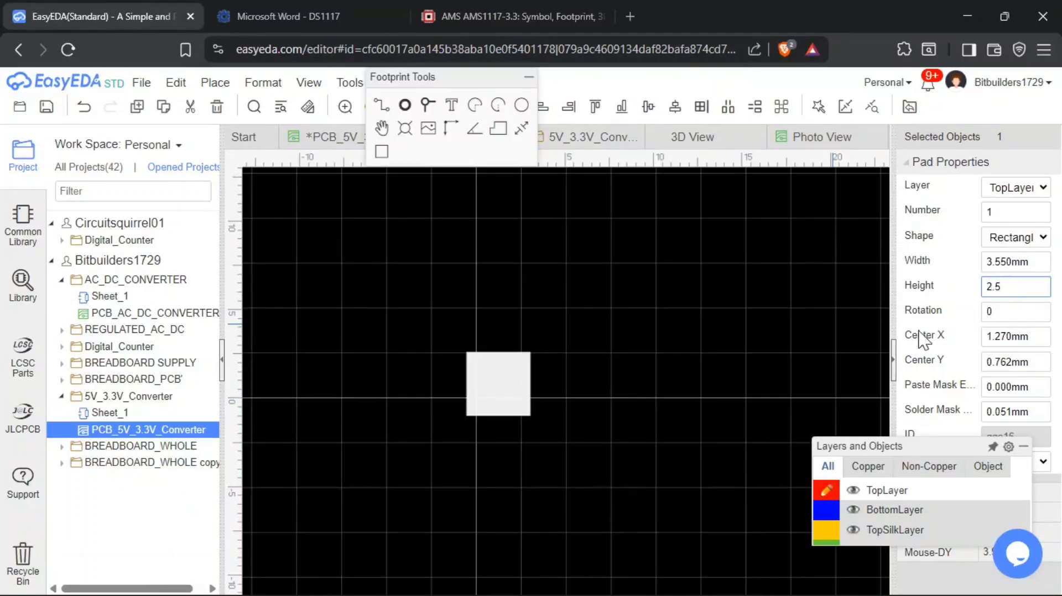
{"action": "type", "text": "4"}
{"action": "key", "text": "Return"}
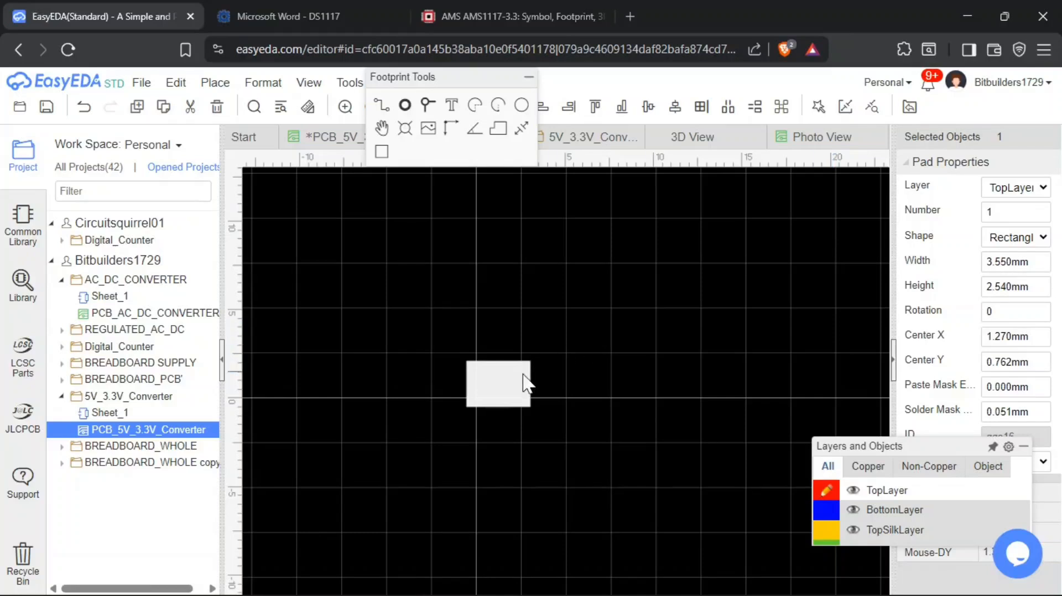
Move pad 1 so its lower edge rests on the horizontal axis, centred at about X 2.92 mm, Y 1.27 mm
{"action": "scroll", "coordinate": [525, 383], "scroll_direction": "up", "scroll_amount": 2}
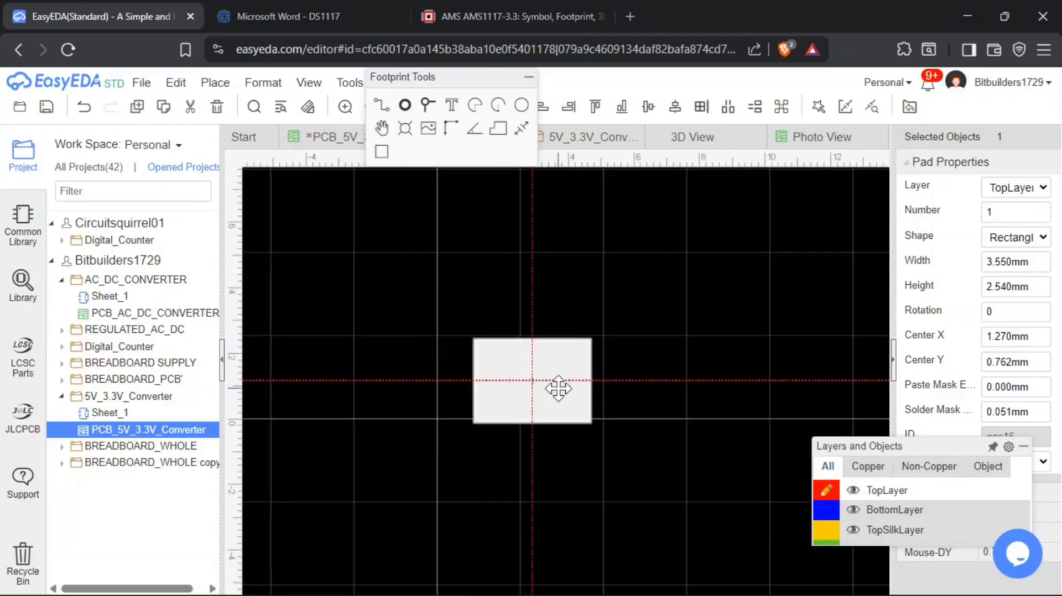
{"action": "left_click", "coordinate": [642, 382]}
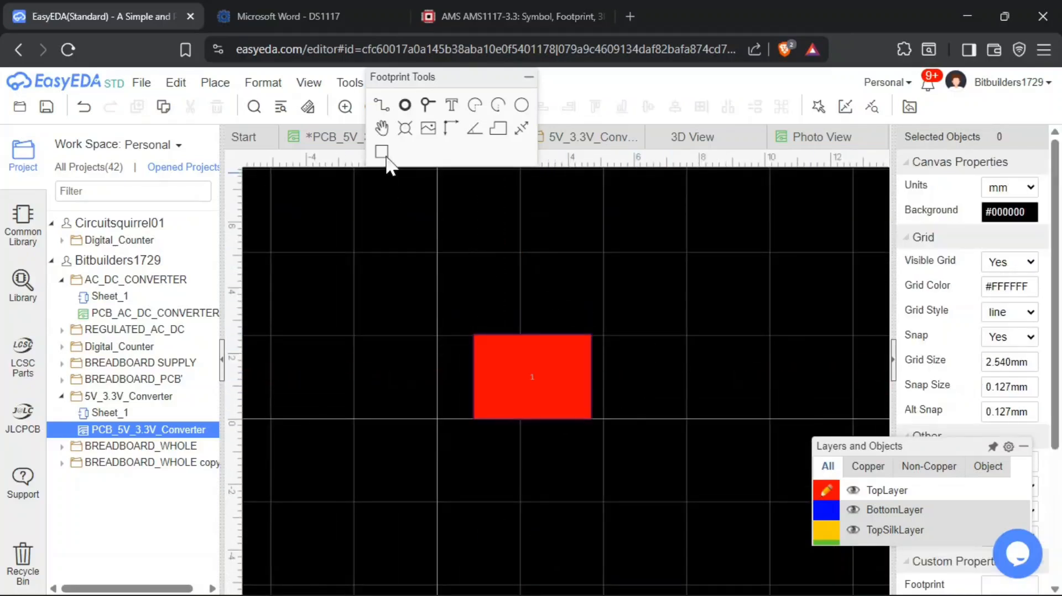
{"action": "left_click", "coordinate": [354, 11]}
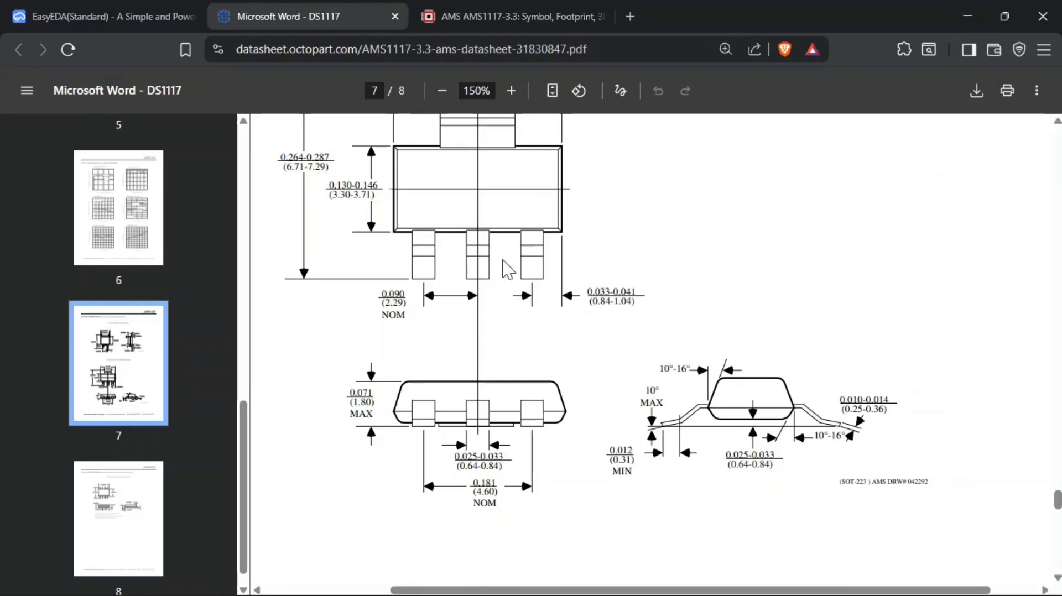
{"action": "left_click", "coordinate": [160, 10]}
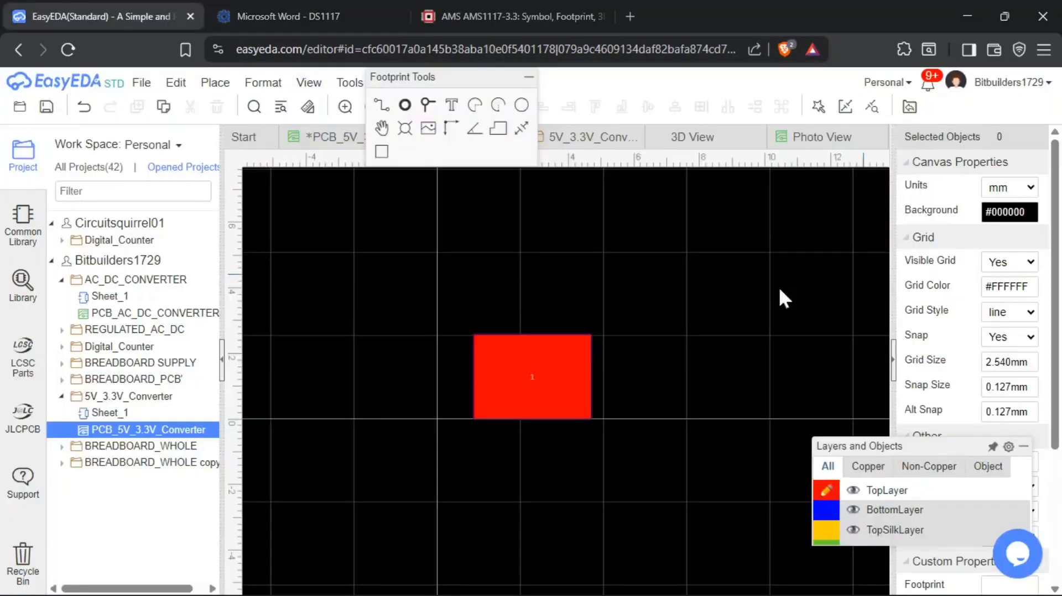
{"action": "left_click", "coordinate": [519, 357]}
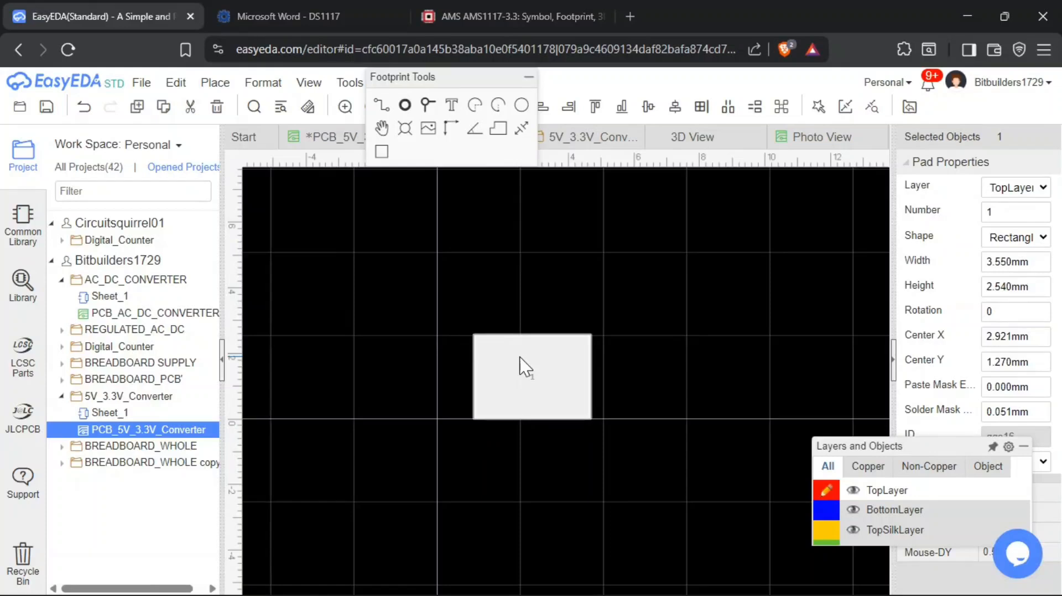
Place a second rectangular pad below pad 1, centred at about X 1.78 mm, Y -3.18 mm, and select it
{"action": "left_click", "coordinate": [404, 106]}
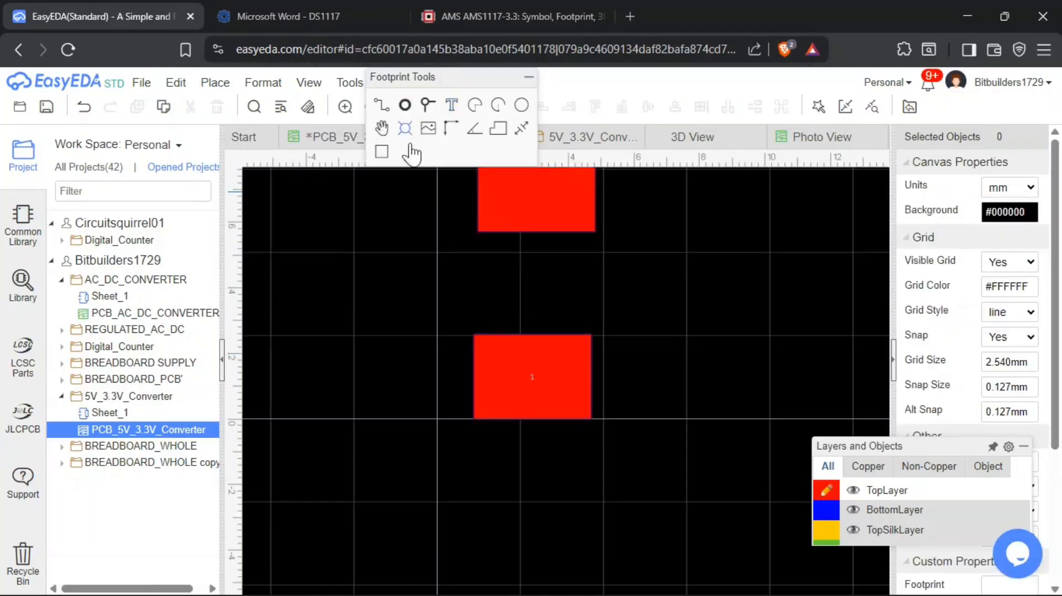
{"action": "left_click", "coordinate": [495, 390]}
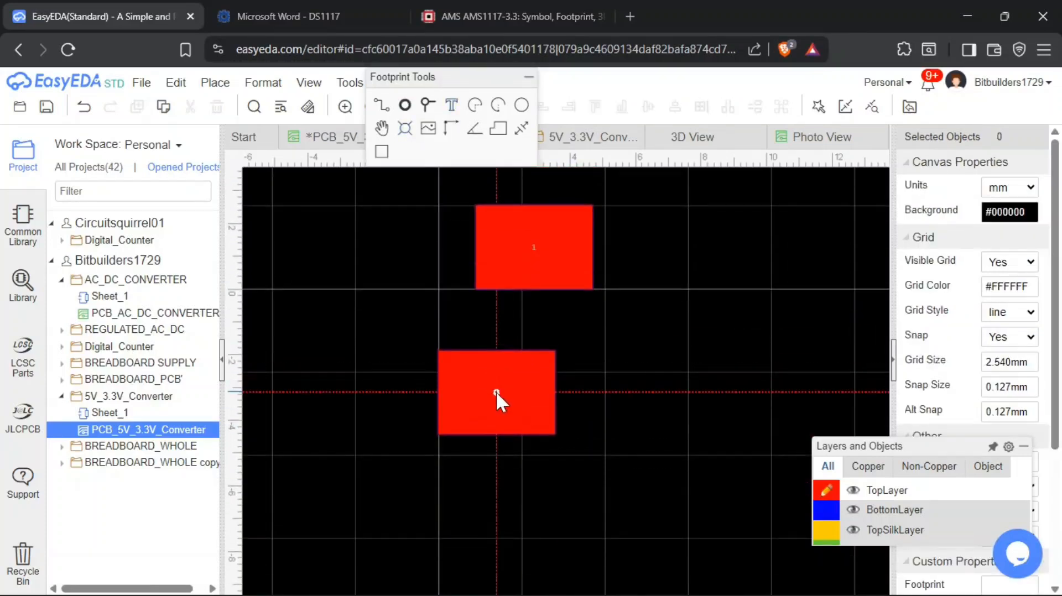
{"action": "left_click", "coordinate": [534, 399]}
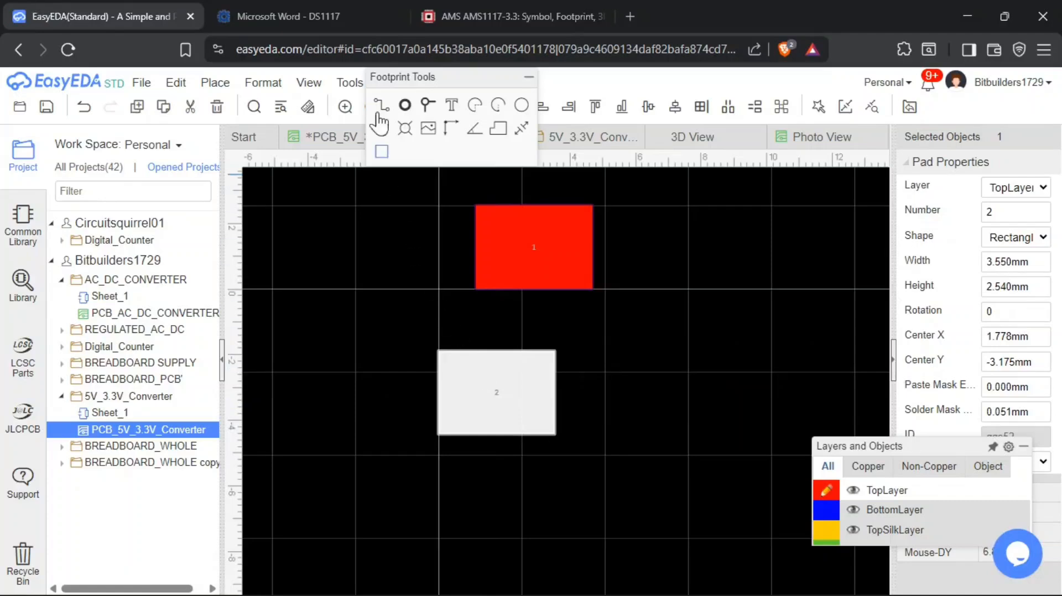
Compare the lead widths and spacing in the datasheet's SOT-223 drawing with the dimensions marked around U1's small pads on the PCB
{"action": "left_click", "coordinate": [365, 15]}
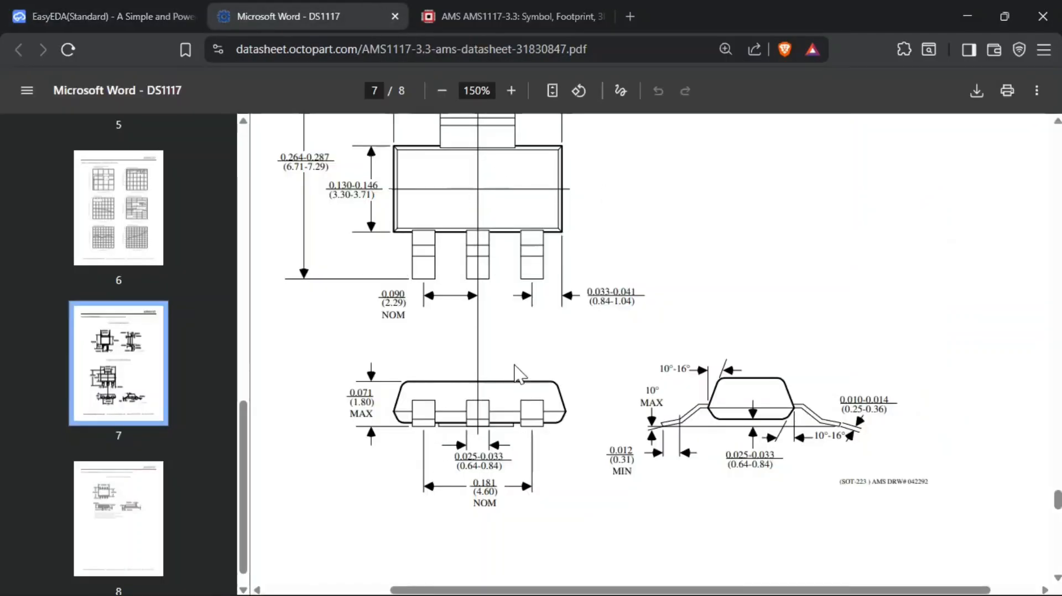
{"action": "scroll", "coordinate": [426, 423], "scroll_direction": "up", "scroll_amount": 2}
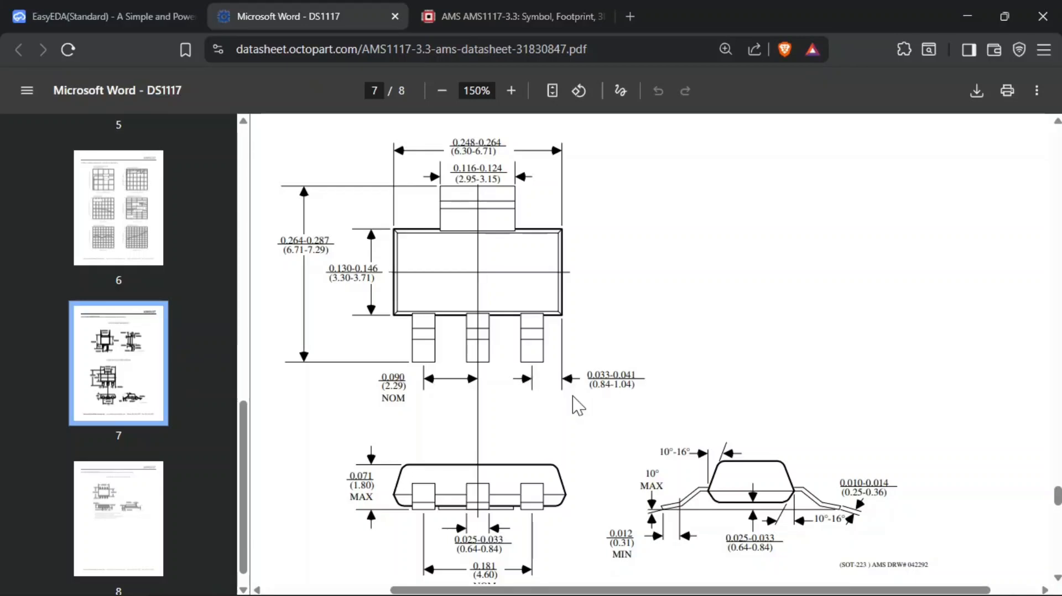
{"action": "scroll", "coordinate": [567, 375], "scroll_direction": "down", "scroll_amount": 1}
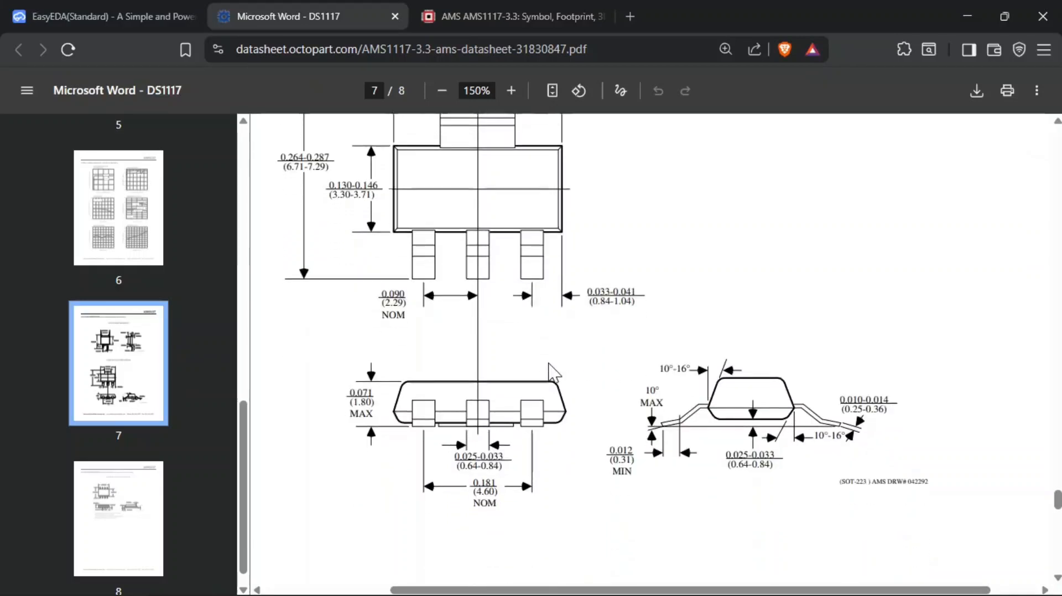
{"action": "left_click", "coordinate": [179, 12]}
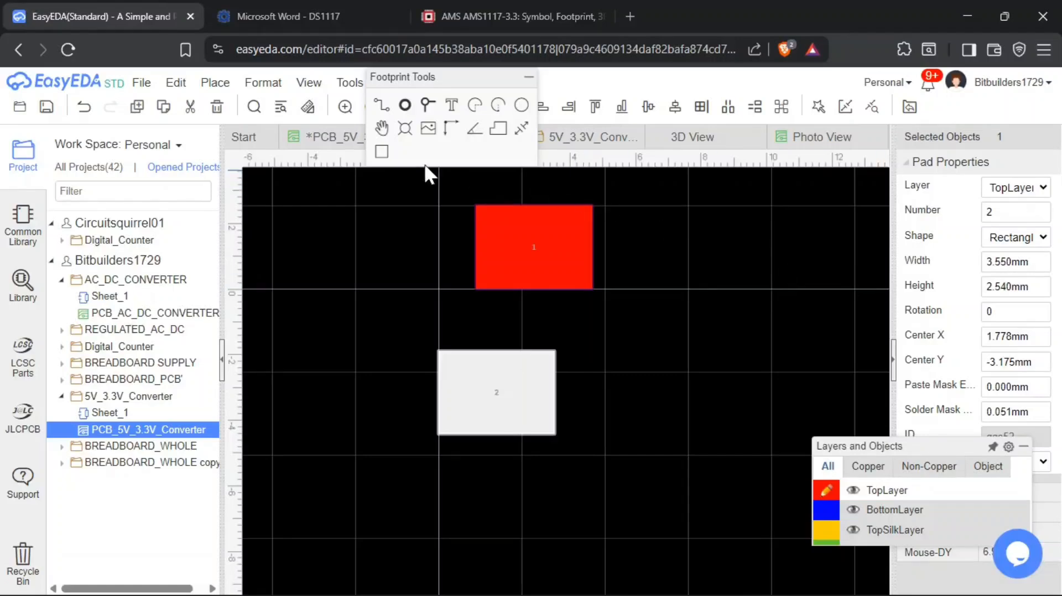
{"action": "left_click", "coordinate": [326, 137]}
{"action": "right_click_drag", "start_coordinate": [721, 439], "coordinate": [790, 326]}
{"action": "scroll", "coordinate": [530, 385], "scroll_direction": "up", "scroll_amount": 2}
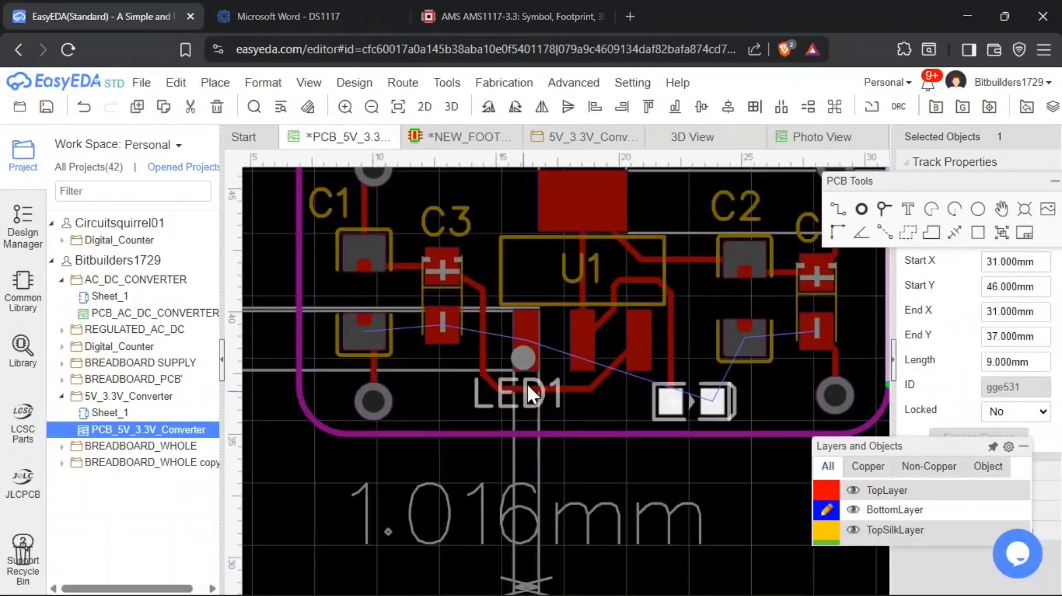
{"action": "left_click", "coordinate": [281, 7]}
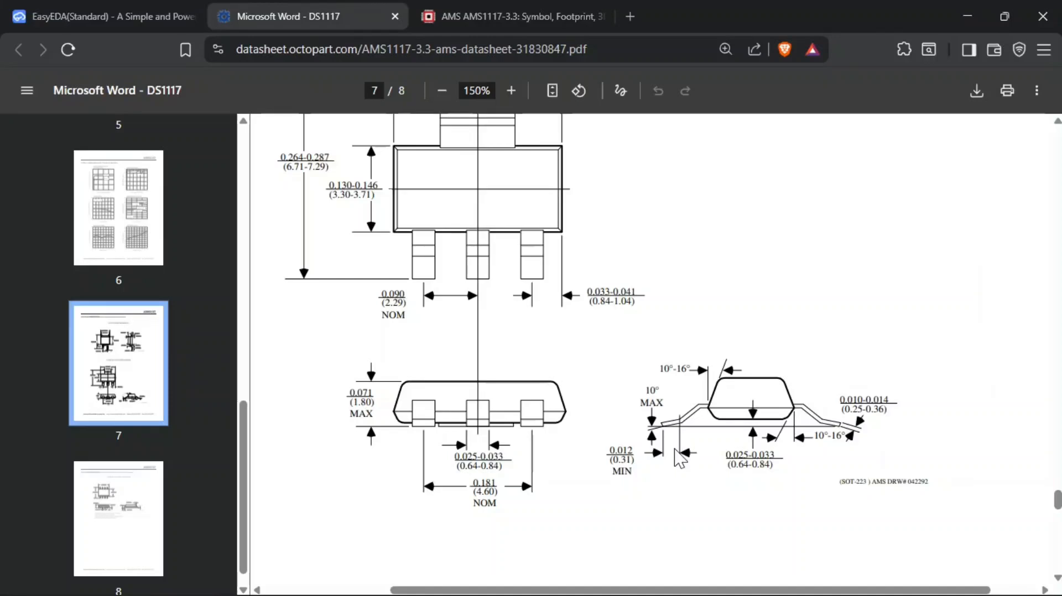
{"action": "right_click", "coordinate": [640, 413]}
{"action": "left_click", "coordinate": [455, 276]}
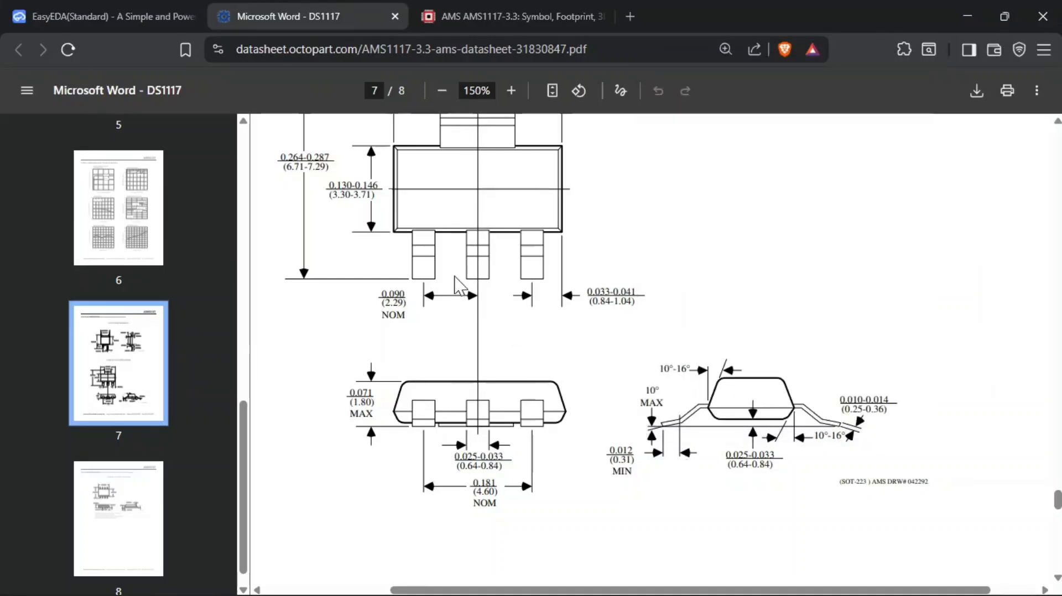
{"action": "scroll", "coordinate": [448, 276], "scroll_direction": "up", "scroll_amount": 2}
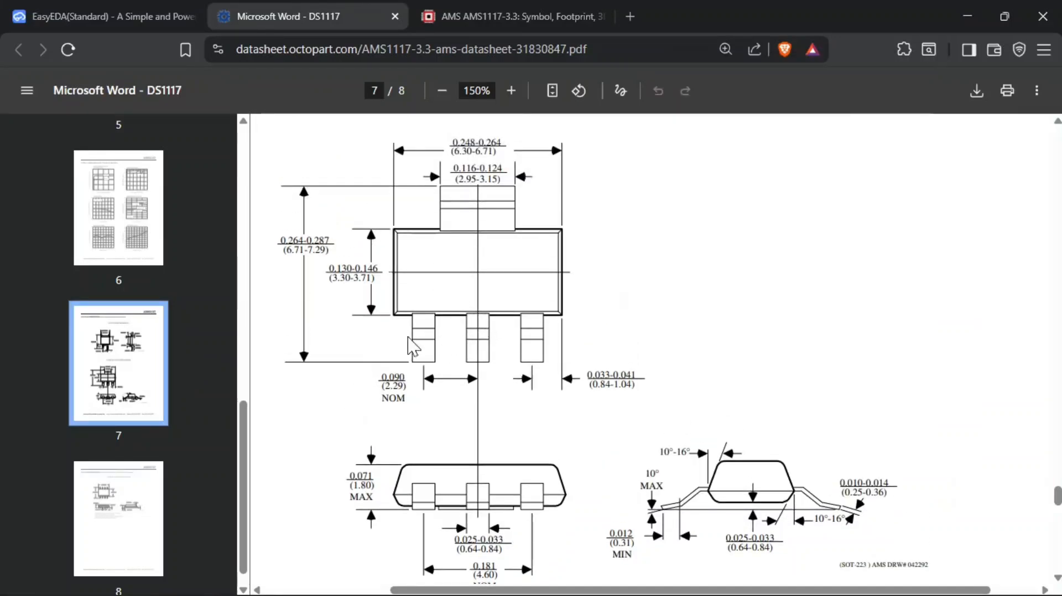
{"action": "scroll", "coordinate": [477, 363], "scroll_direction": "down", "scroll_amount": 2}
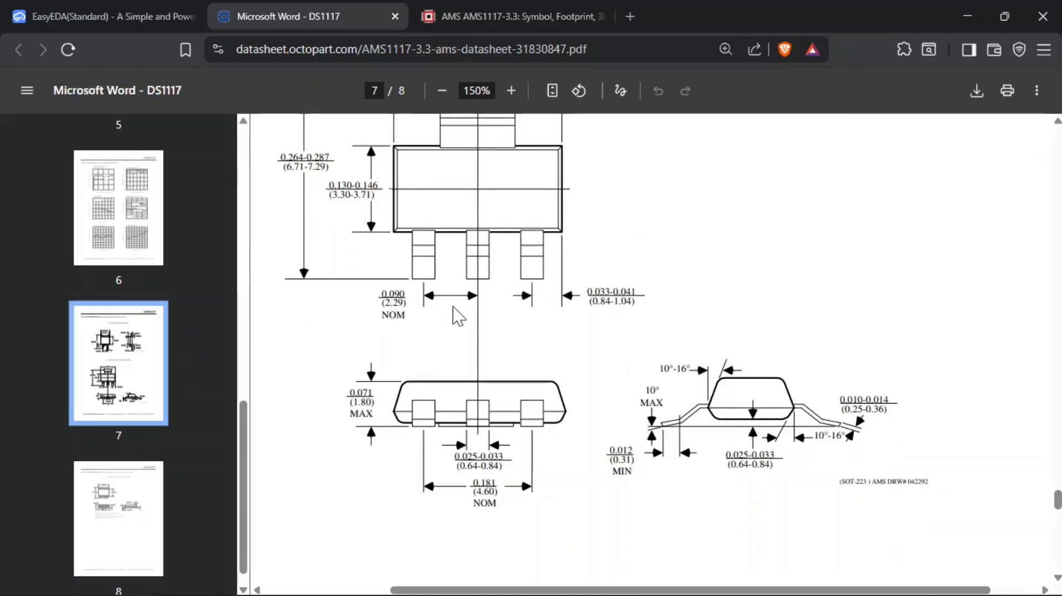
{"action": "left_click", "coordinate": [53, 13]}
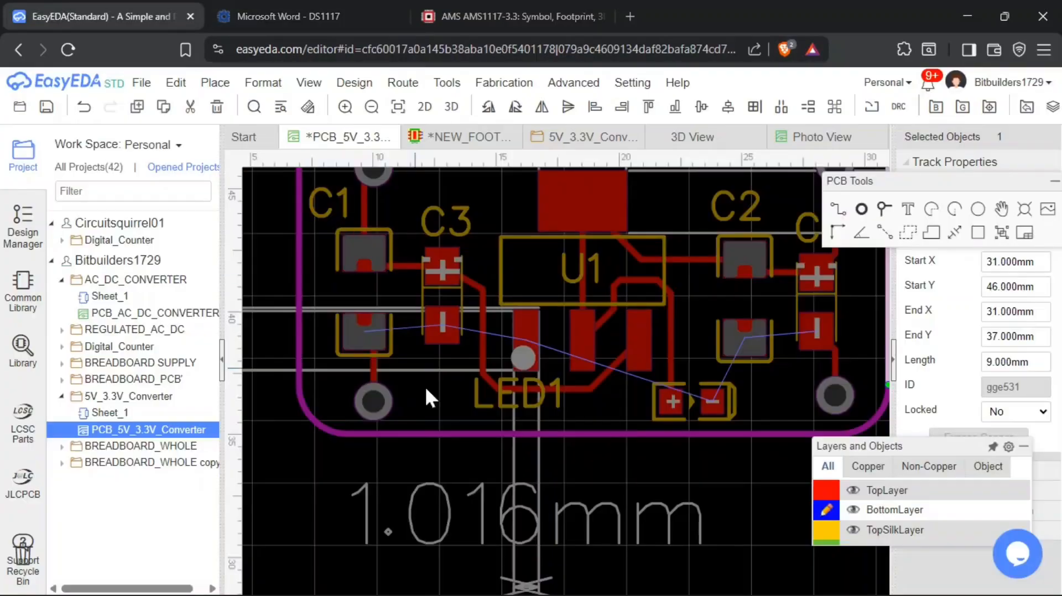
{"action": "scroll", "coordinate": [500, 430], "scroll_direction": "down", "scroll_amount": 2}
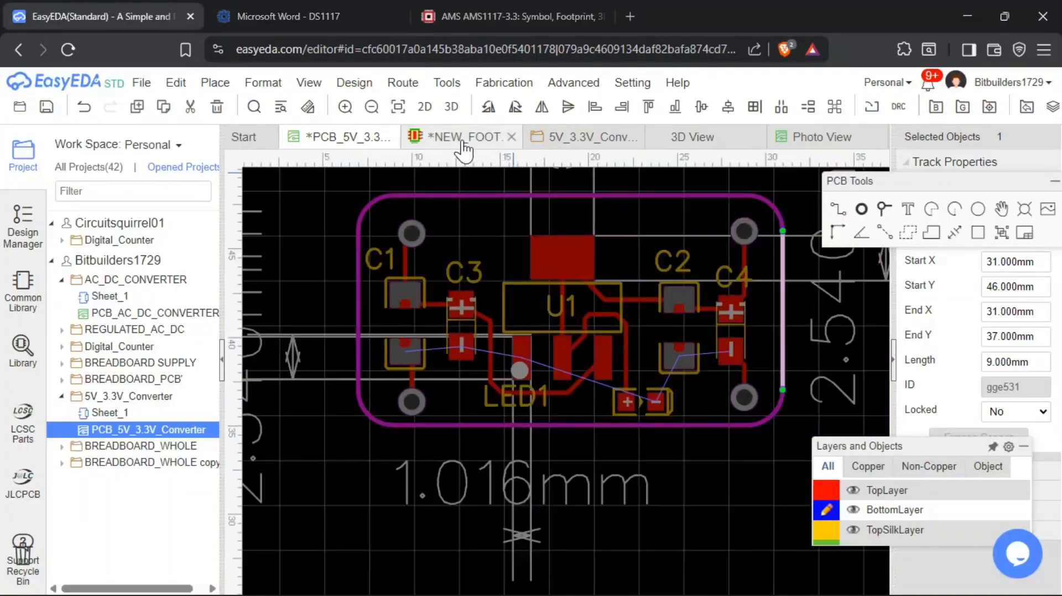
Set the width of pad 2 in the new footprint to 1.016 mm
{"action": "left_click", "coordinate": [420, 137]}
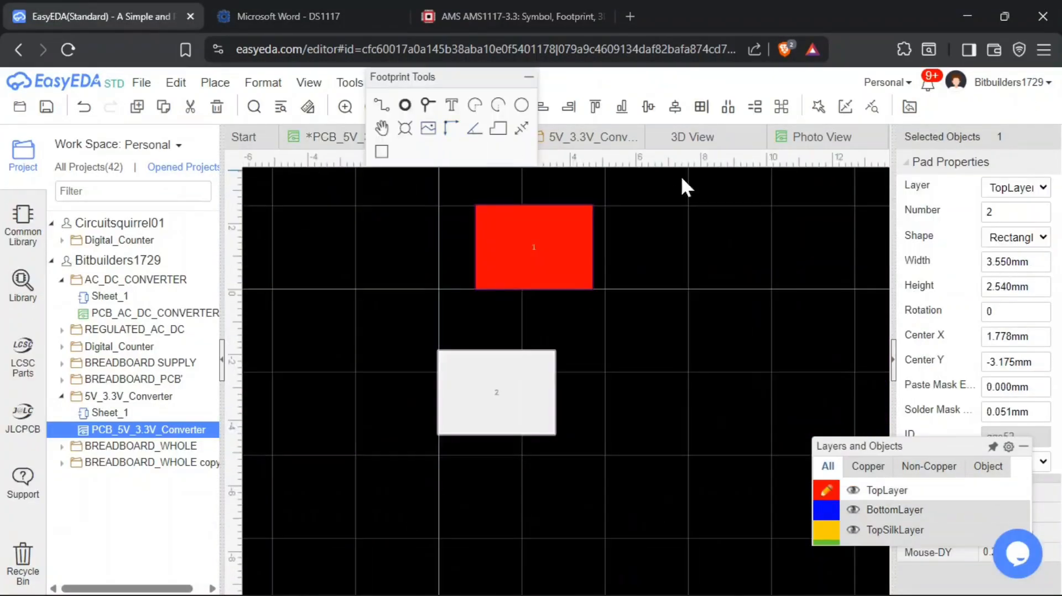
{"action": "left_click", "coordinate": [1042, 264]}
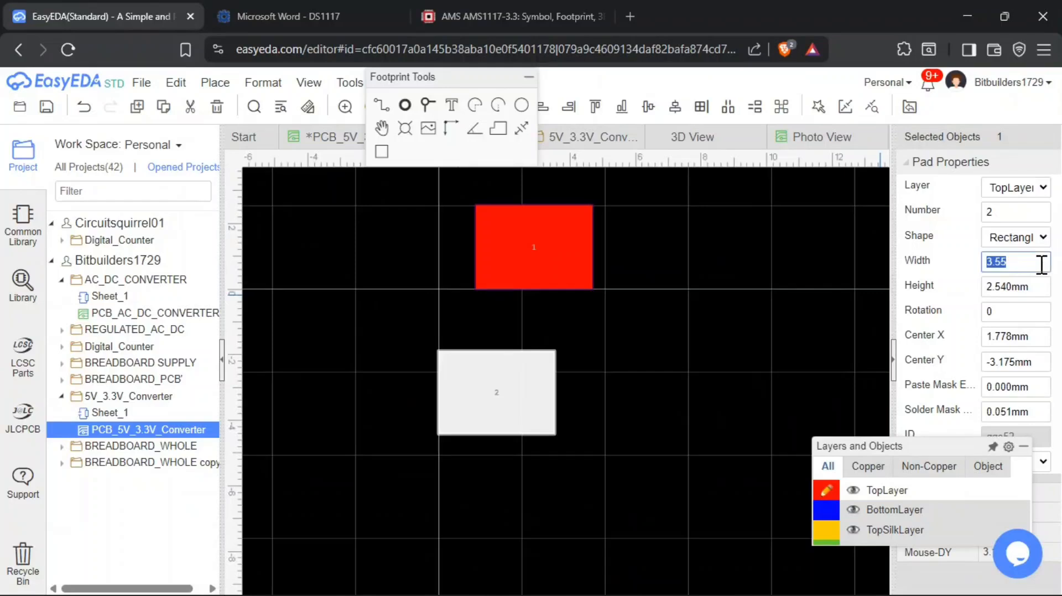
{"action": "type", "text": "1.016"}
{"action": "key", "text": "Return"}
Look over U1's small pads on the PCB and examine the lead pad width and pitch in the Ultra Librarian footprint
{"action": "left_click", "coordinate": [297, 12]}
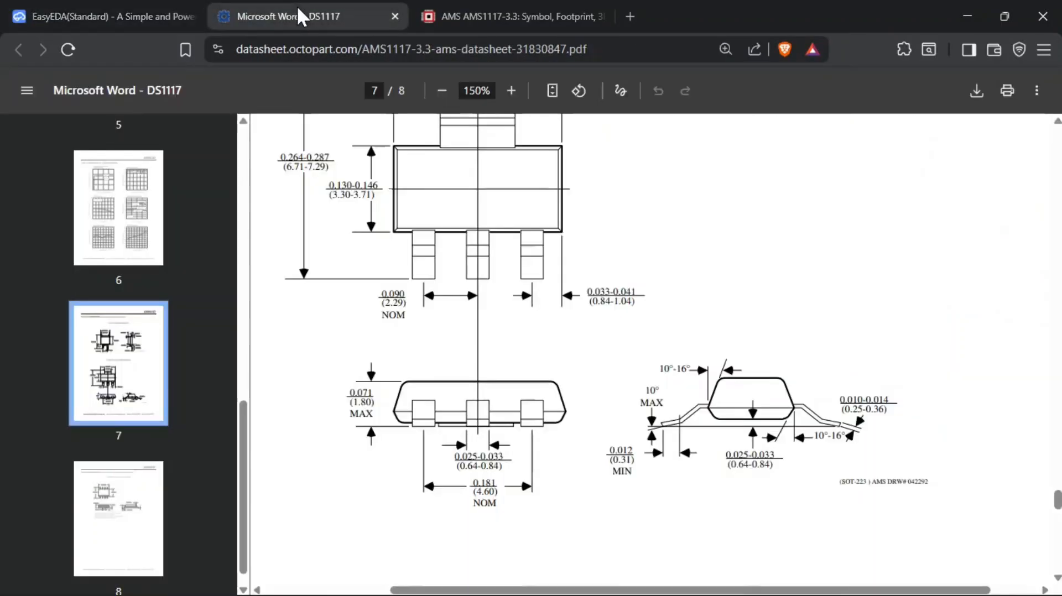
{"action": "left_click", "coordinate": [149, 14]}
{"action": "left_click", "coordinate": [298, 146]}
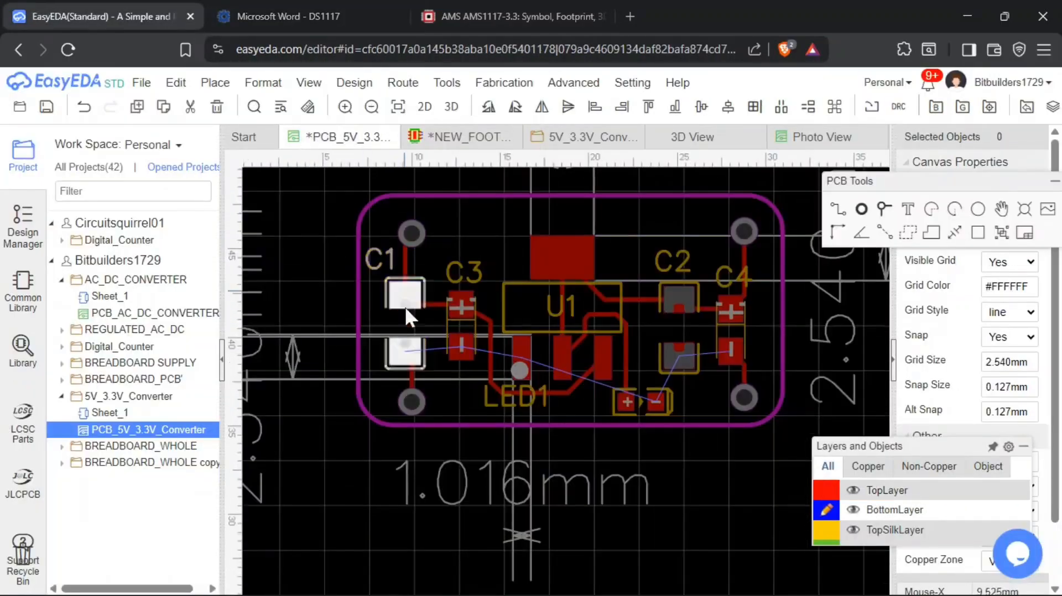
{"action": "scroll", "coordinate": [470, 301], "scroll_direction": "up", "scroll_amount": 3}
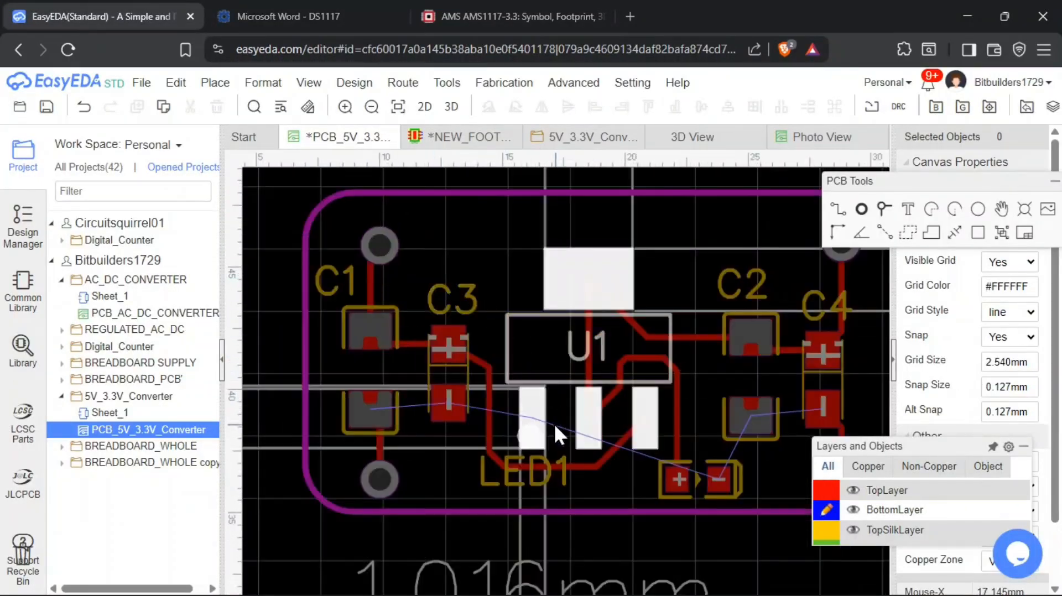
{"action": "left_click", "coordinate": [489, 21]}
{"action": "scroll", "coordinate": [618, 475], "scroll_direction": "down", "scroll_amount": 3}
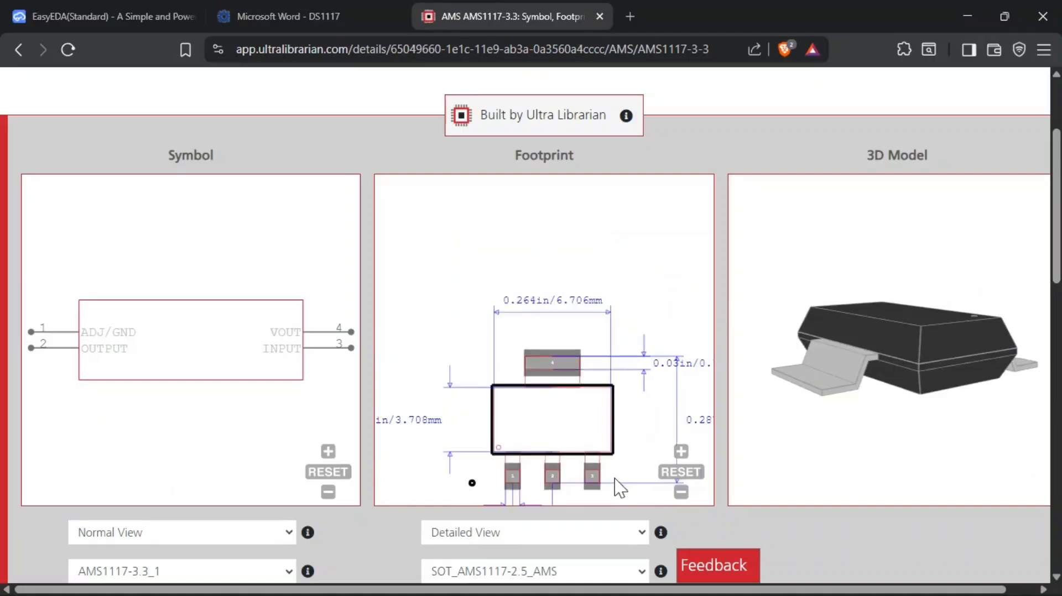
{"action": "right_click_drag", "start_coordinate": [556, 448], "coordinate": [551, 324]}
{"action": "left_click", "coordinate": [494, 354]}
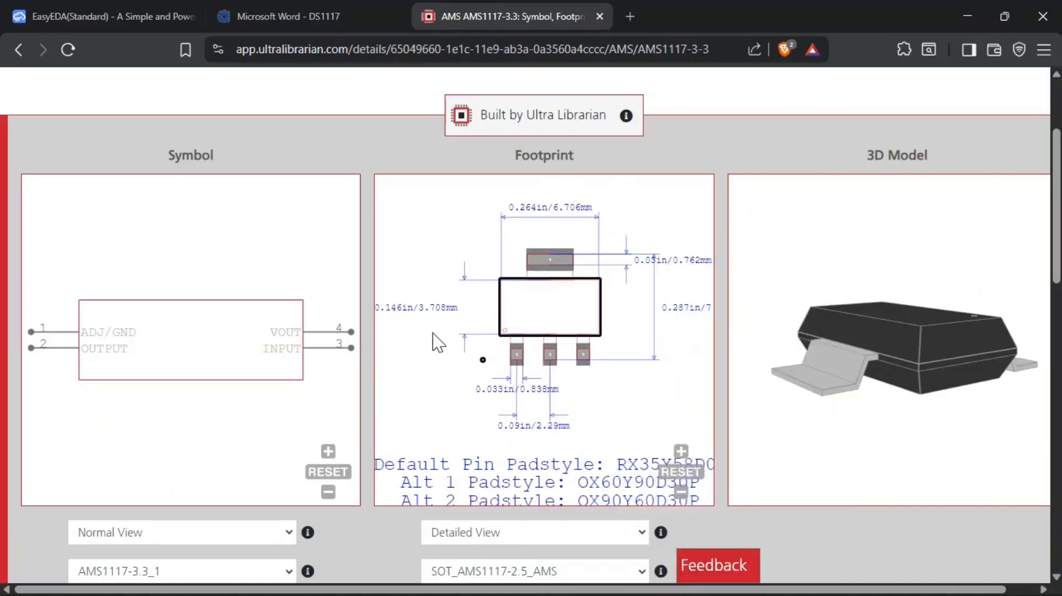
{"action": "scroll", "coordinate": [436, 327], "scroll_direction": "up", "scroll_amount": 1}
{"action": "right_click_drag", "start_coordinate": [607, 416], "coordinate": [600, 397]}
{"action": "left_click", "coordinate": [471, 416]}
{"action": "scroll", "coordinate": [576, 399], "scroll_direction": "up", "scroll_amount": 2}
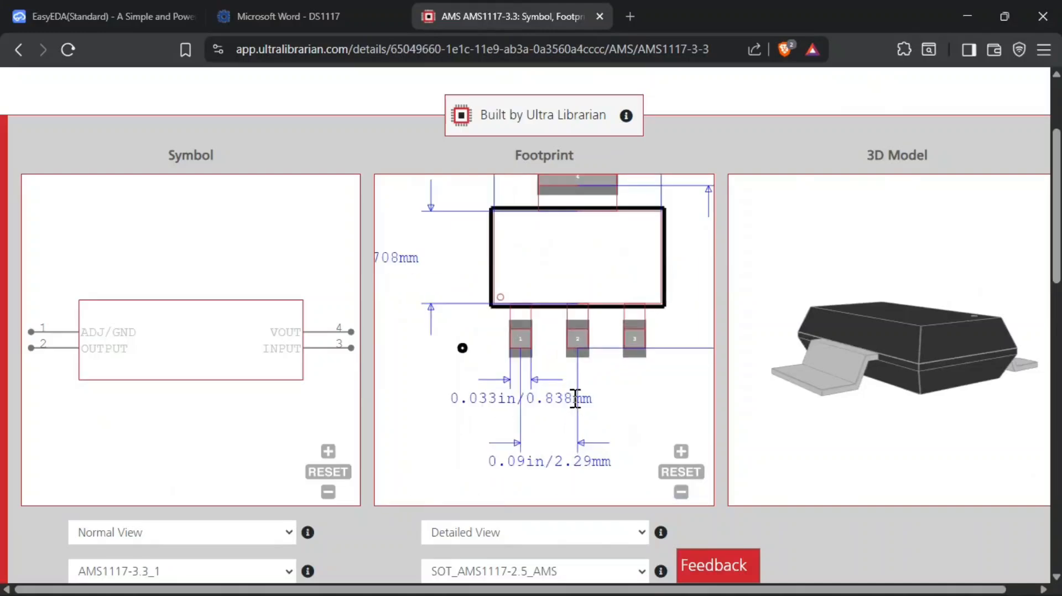
{"action": "scroll", "coordinate": [469, 383], "scroll_direction": "down", "scroll_amount": 2}
{"action": "right_click_drag", "start_coordinate": [429, 326], "coordinate": [507, 340]}
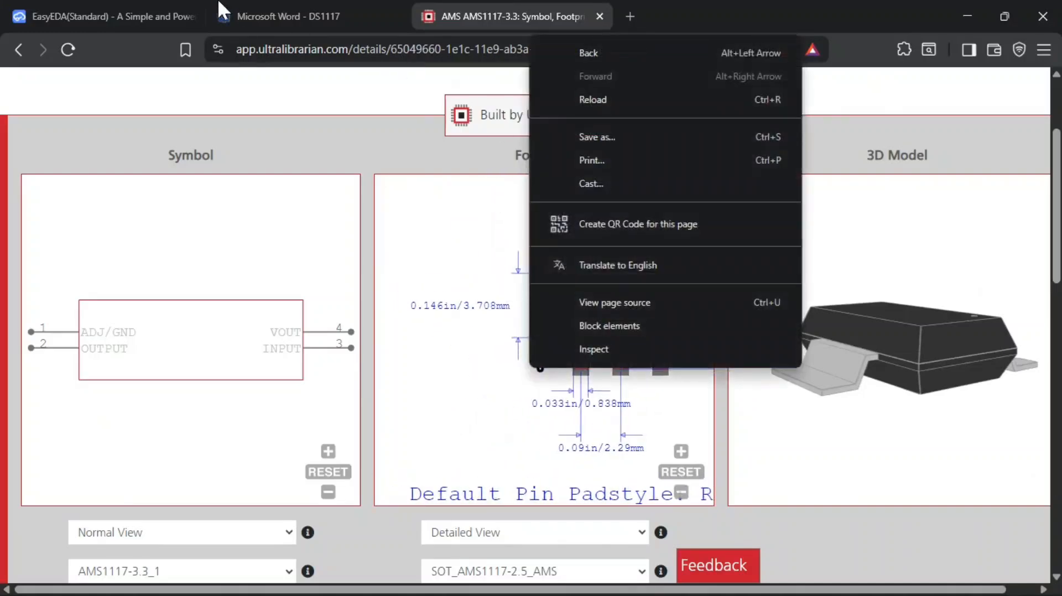
Check the lead dimensions in the datasheet's front and side views, and return to the PCB in EasyEDA
{"action": "key", "text": "ctrl+shift+Tab"}
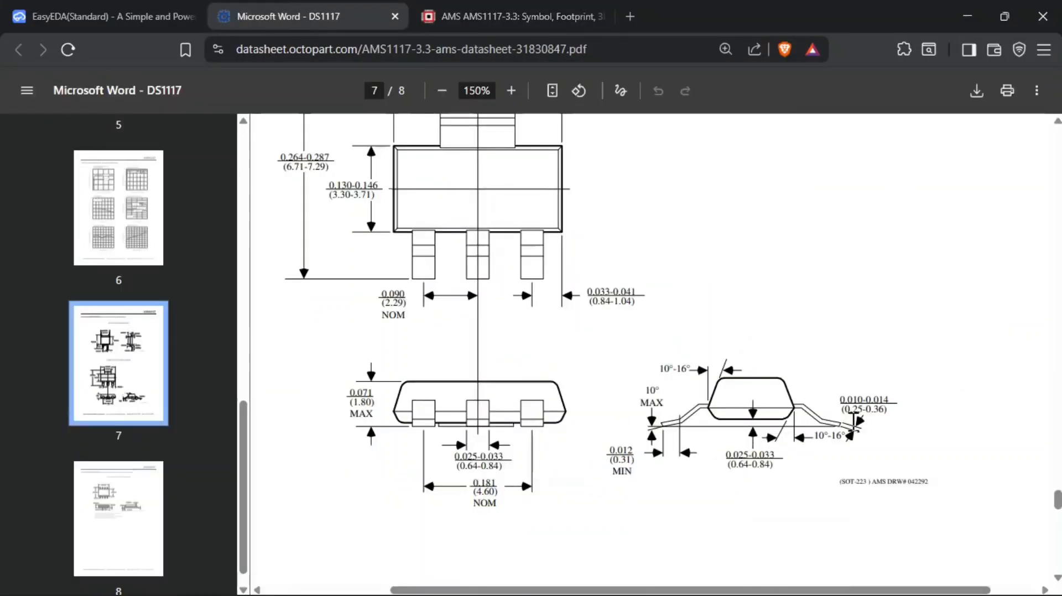
{"action": "scroll", "coordinate": [866, 397], "scroll_direction": "down", "scroll_amount": 3, "text": "ctrl"}
{"action": "scroll", "coordinate": [858, 354], "scroll_direction": "up", "scroll_amount": 3, "text": "ctrl"}
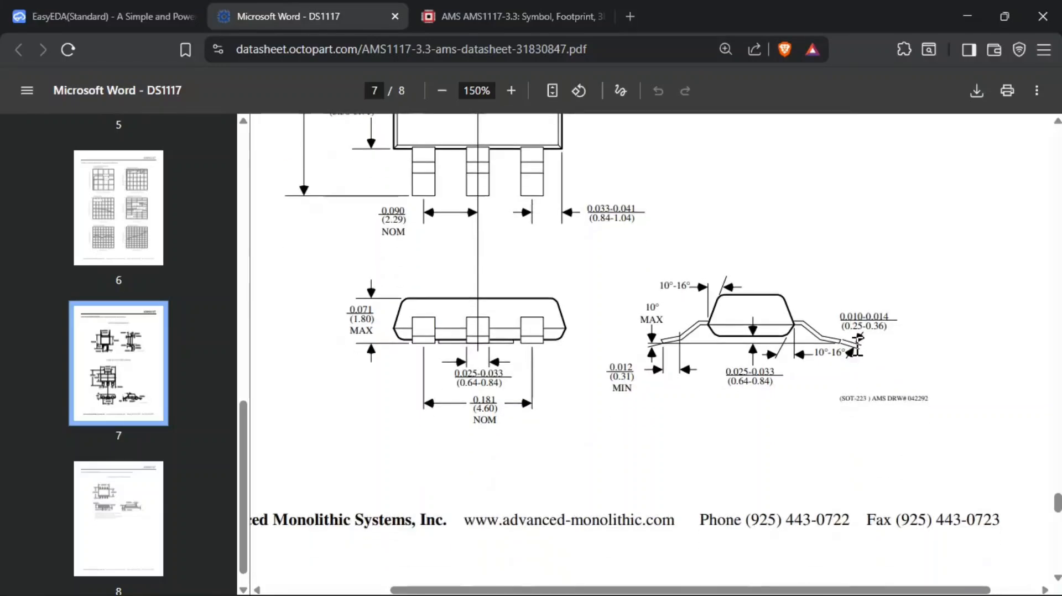
{"action": "scroll", "coordinate": [811, 342], "scroll_direction": "down", "scroll_amount": 3, "text": "ctrl"}
{"action": "left_click", "coordinate": [111, 17]}
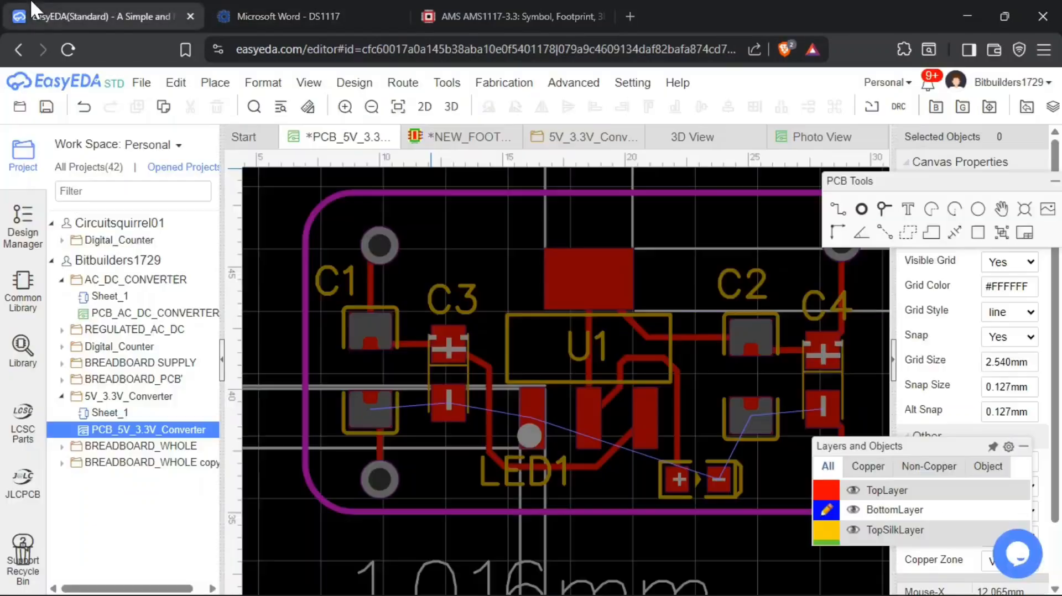
In the new footprint, shift pad 2 slightly left below pad 1 and place a copy of it just to its right
{"action": "left_click", "coordinate": [479, 138]}
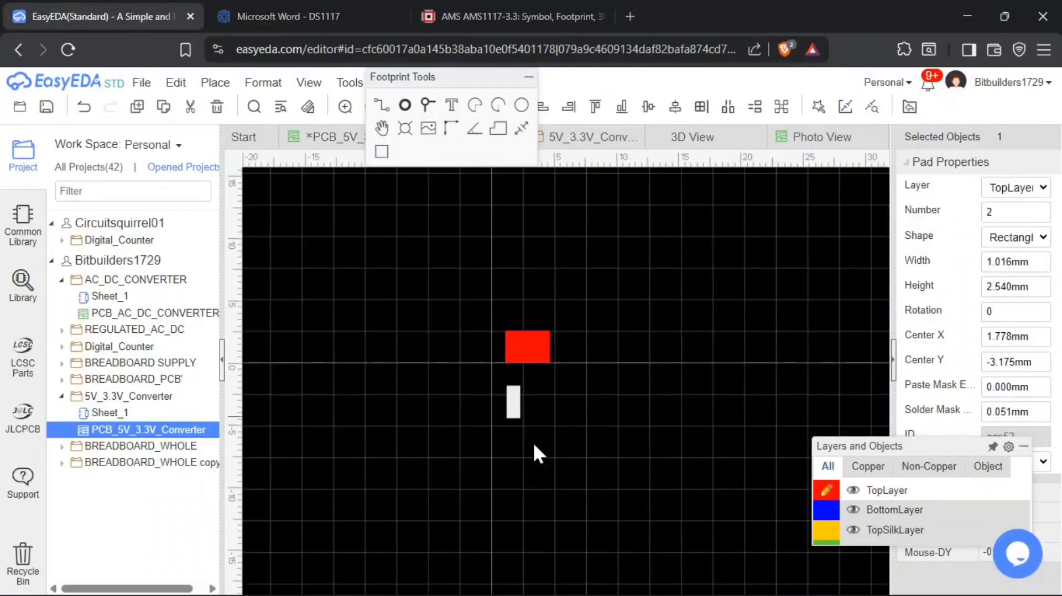
{"action": "left_click", "coordinate": [1050, 295]}
{"action": "left_click", "coordinate": [750, 369]}
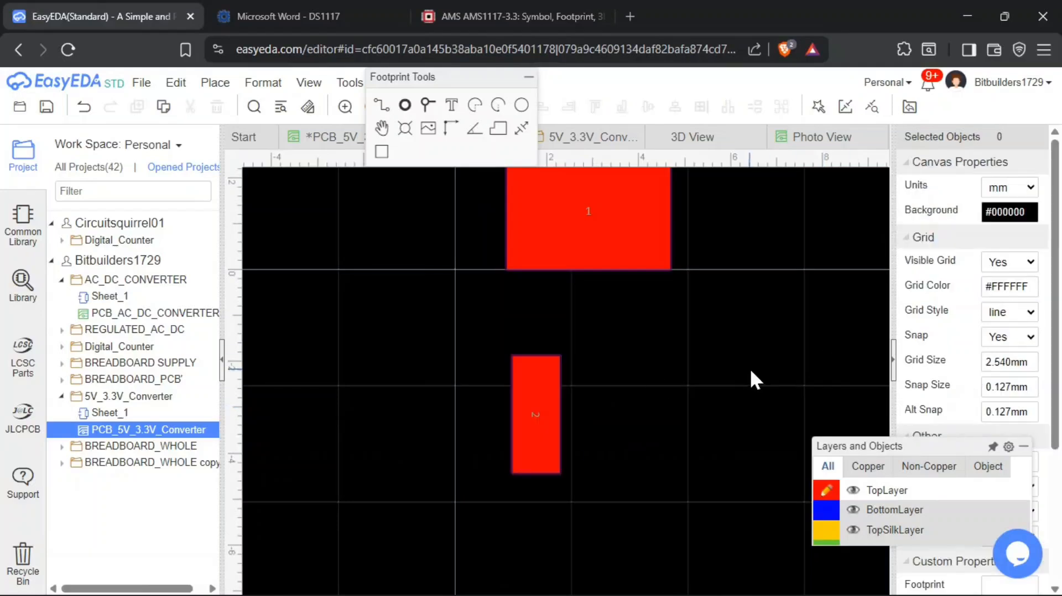
{"action": "right_click_drag", "start_coordinate": [750, 369], "coordinate": [687, 372]}
{"action": "left_click_drag", "start_coordinate": [456, 419], "coordinate": [425, 404]}
{"action": "key", "text": "ctrl+c"}
{"action": "left_click", "coordinate": [428, 404]}
{"action": "key", "text": "ctrl+v"}
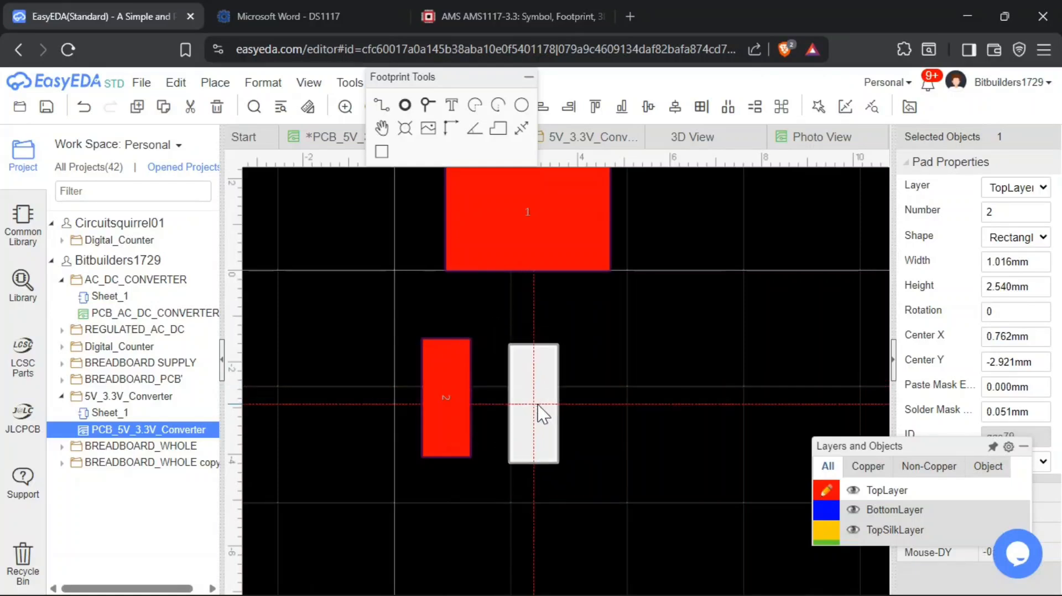
{"action": "left_click", "coordinate": [543, 404]}
{"action": "left_click", "coordinate": [495, 448]}
Look up the lead pitch in the datasheet and set the copied pad's Center X to 2.28 mm
{"action": "left_click", "coordinate": [380, 10]}
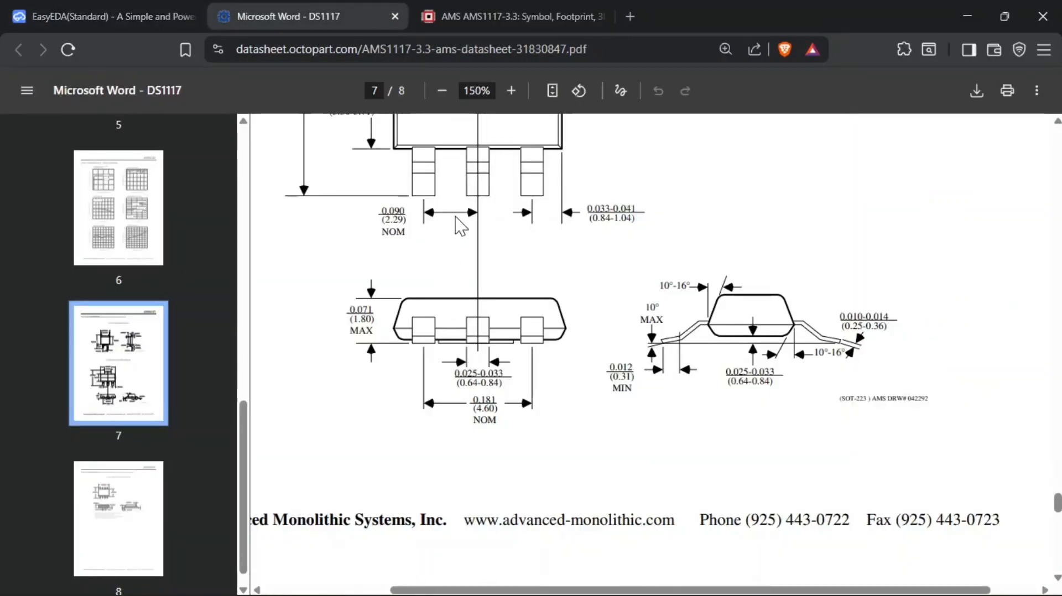
{"action": "left_click", "coordinate": [154, 11]}
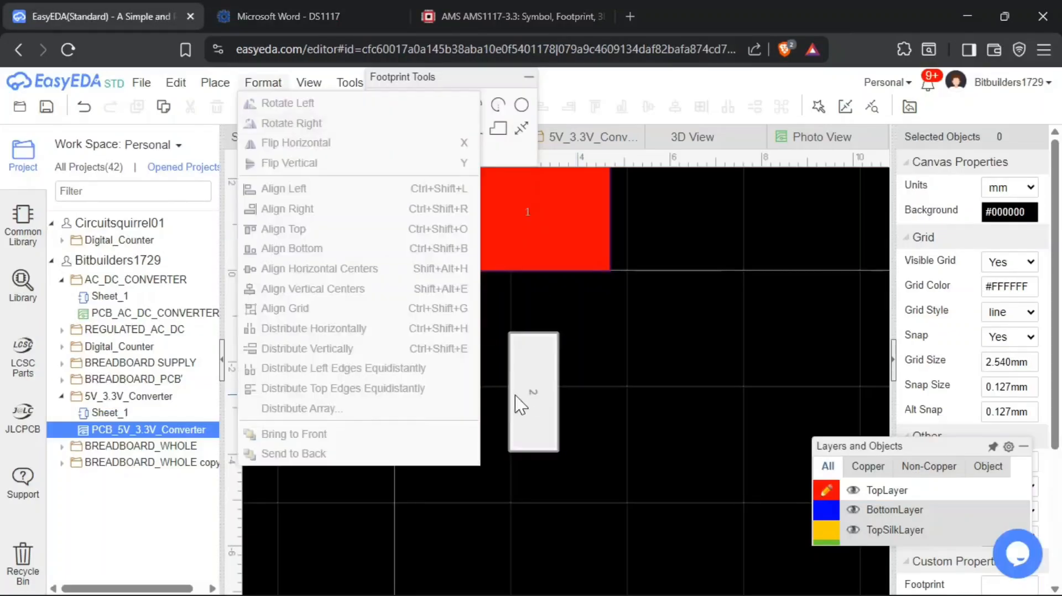
{"action": "left_click", "coordinate": [523, 407]}
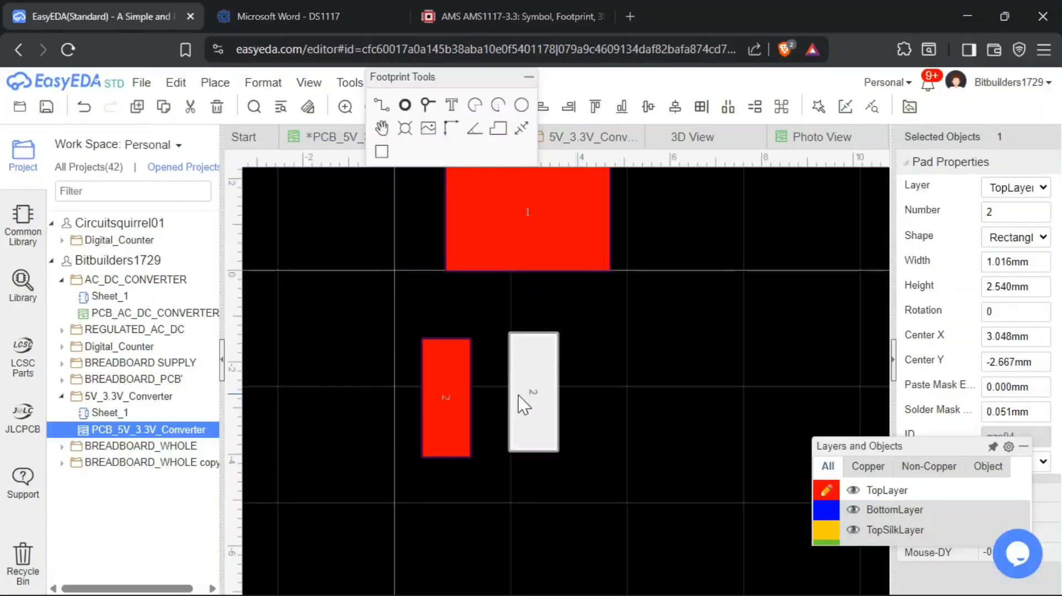
{"action": "left_click", "coordinate": [1015, 336]}
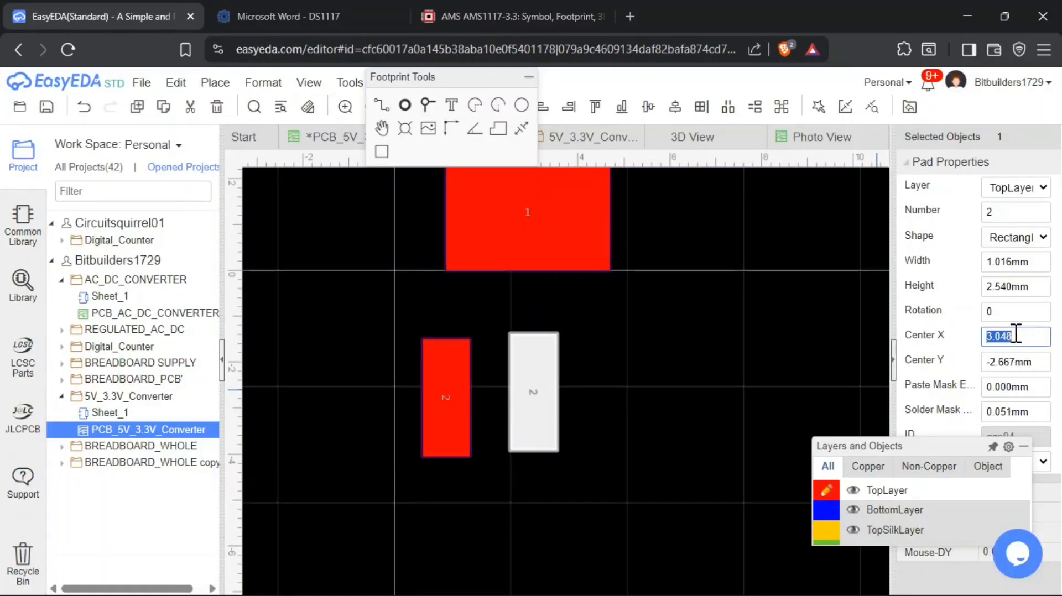
{"action": "type", "text": "2.2"}
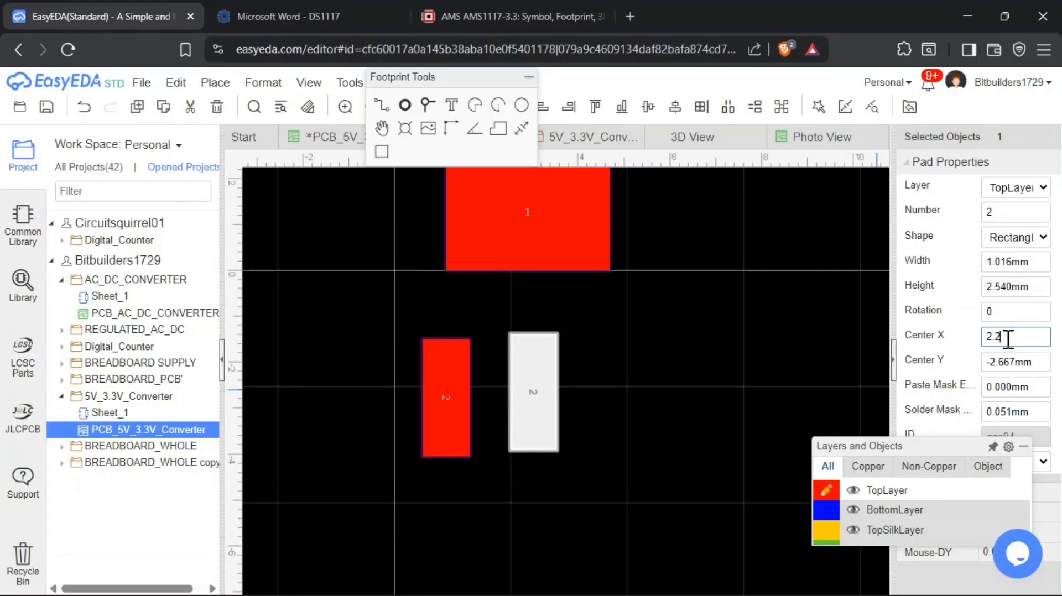
{"action": "type", "text": "8"}
{"action": "left_click", "coordinate": [741, 338]}
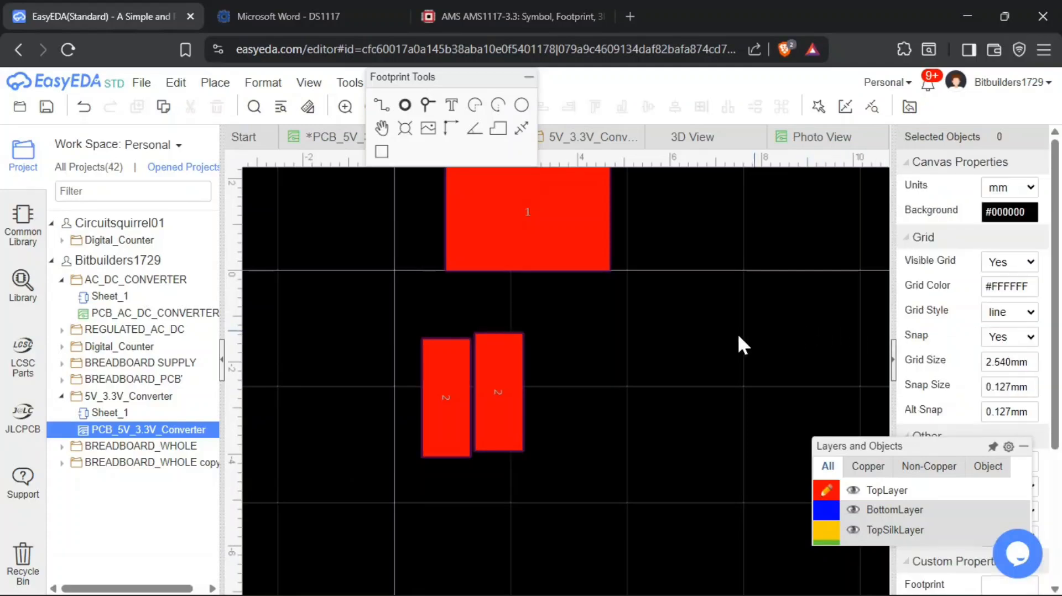
Set the original pad 2's Center X to 0 and the copied pad's Center X to 2.29 mm
{"action": "left_click", "coordinate": [448, 433]}
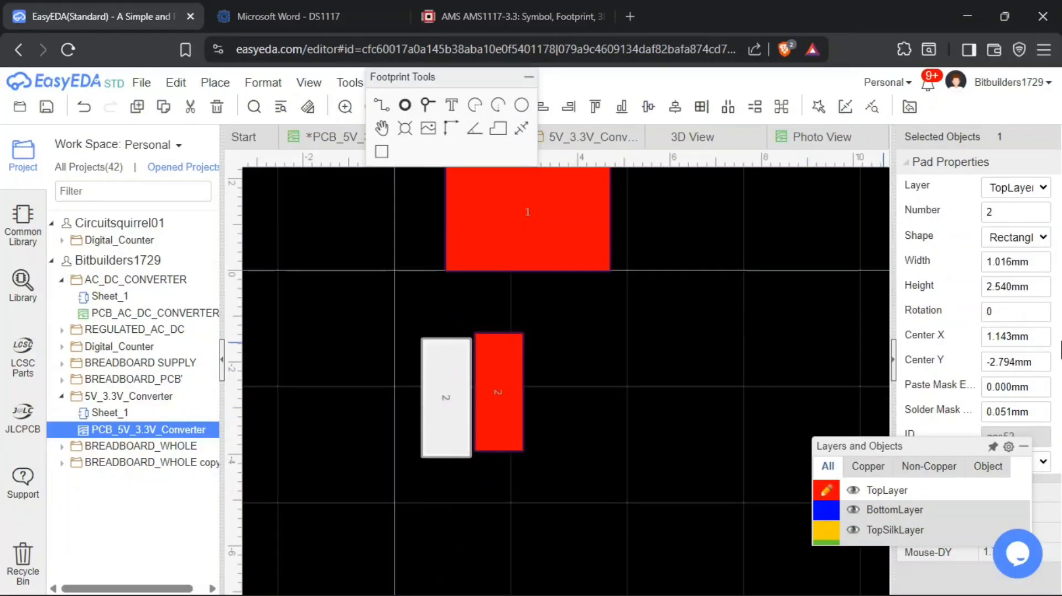
{"action": "double_click", "coordinate": [1012, 333]}
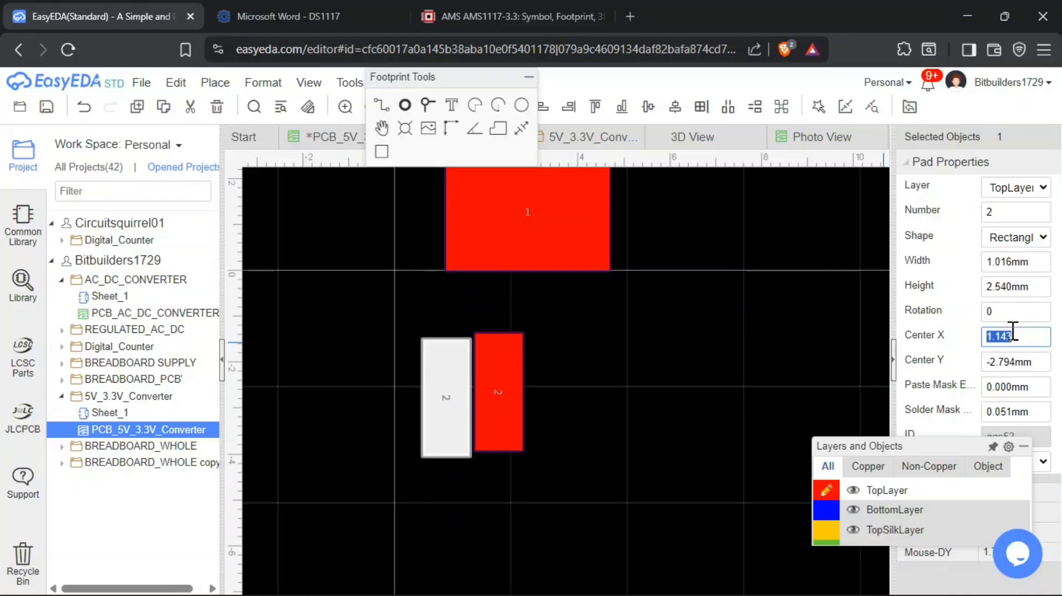
{"action": "type", "text": "0"}
{"action": "left_click", "coordinate": [870, 357]}
{"action": "left_click", "coordinate": [486, 393]}
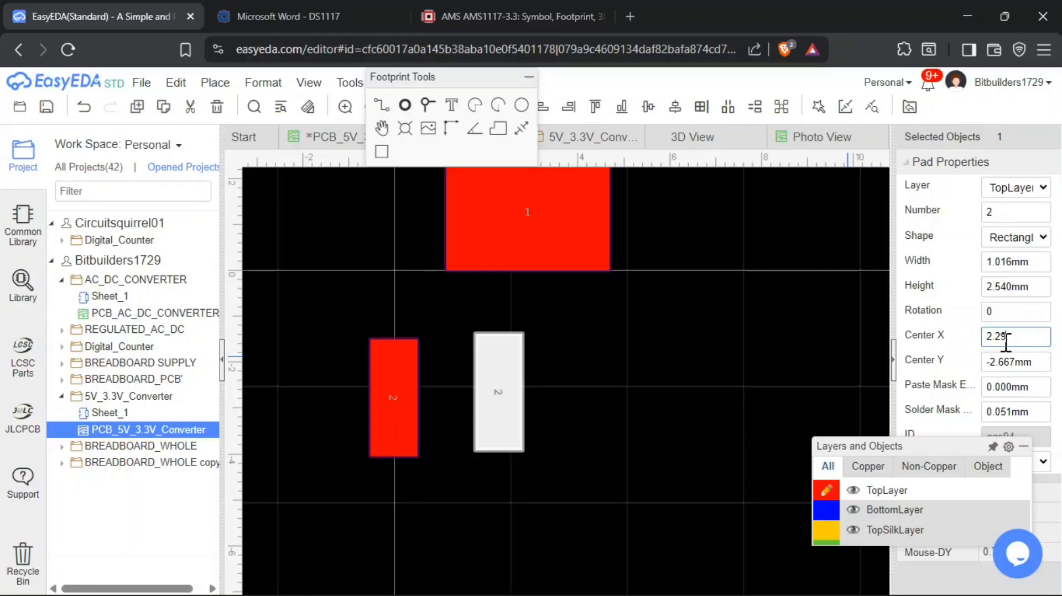
{"action": "left_click", "coordinate": [767, 371]}
Nudge the copied pad down one snap step so it lines up with the first lead pad
{"action": "left_click", "coordinate": [505, 373]}
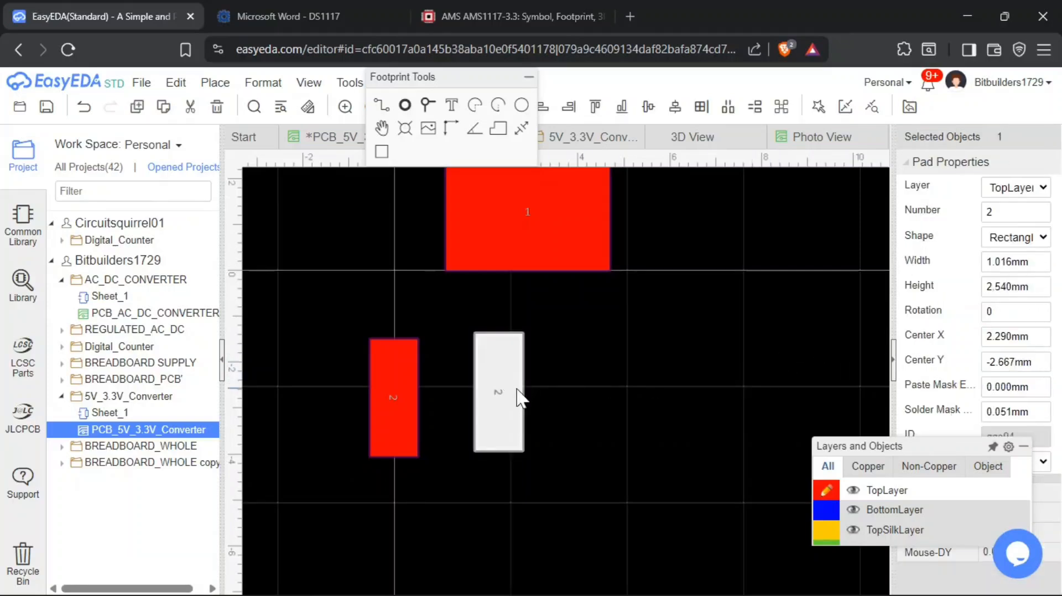
{"action": "key", "text": "Down"}
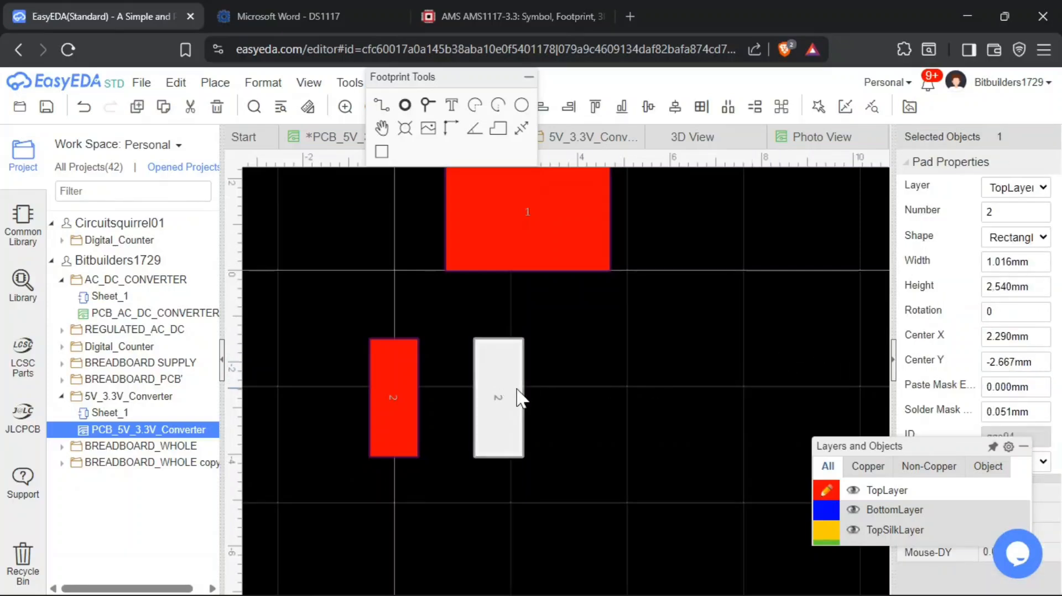
{"action": "scroll", "coordinate": [404, 336], "scroll_direction": "up", "scroll_amount": 3}
{"action": "left_click", "coordinate": [467, 325]}
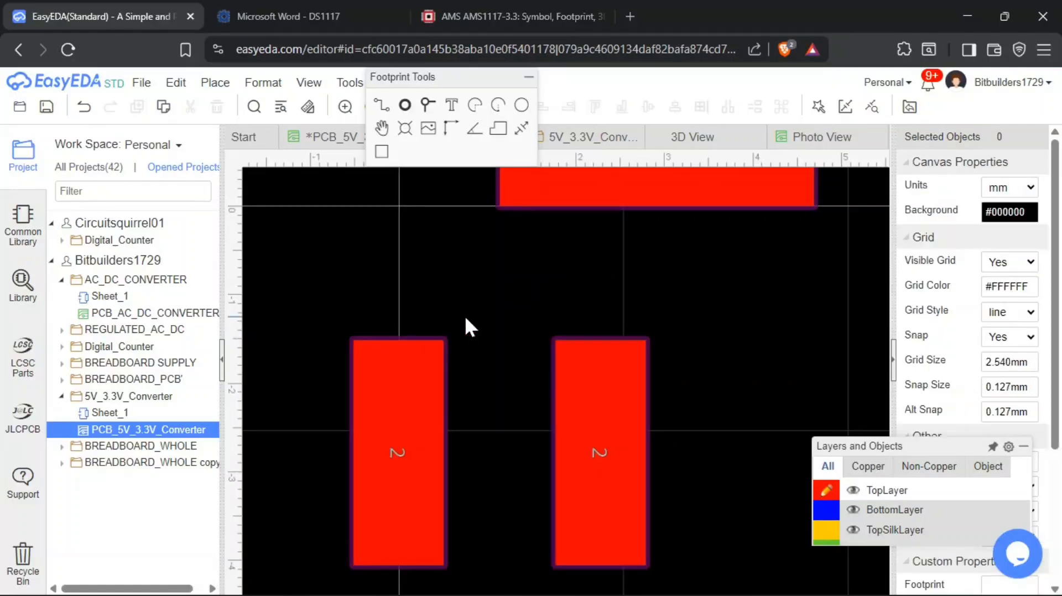
{"action": "scroll", "coordinate": [469, 327], "scroll_direction": "down", "scroll_amount": 4}
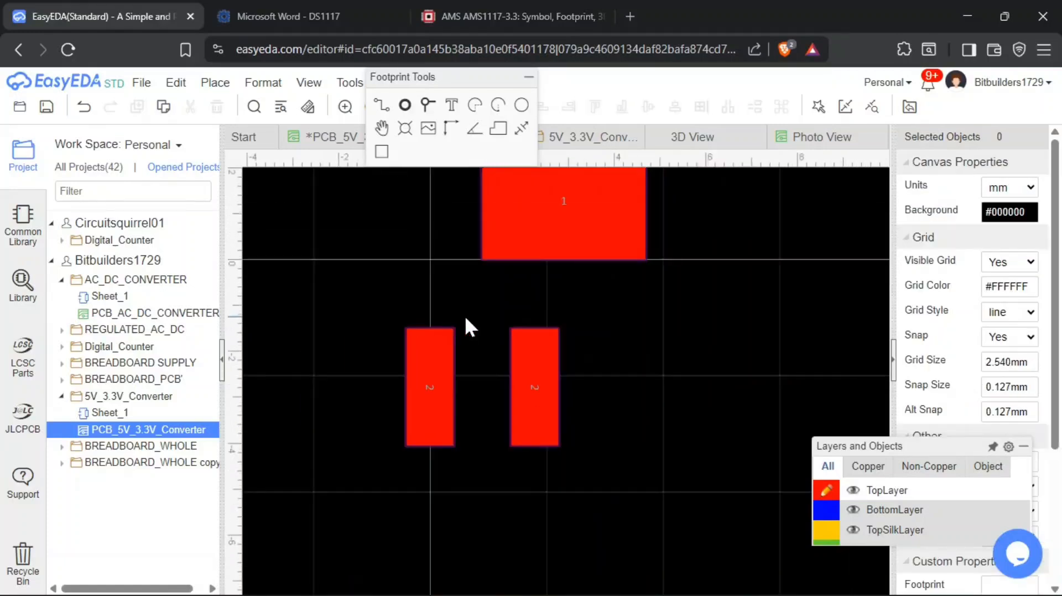
Duplicate the second lead pad and place the copy to its right, level with the other two
{"action": "left_click", "coordinate": [531, 362]}
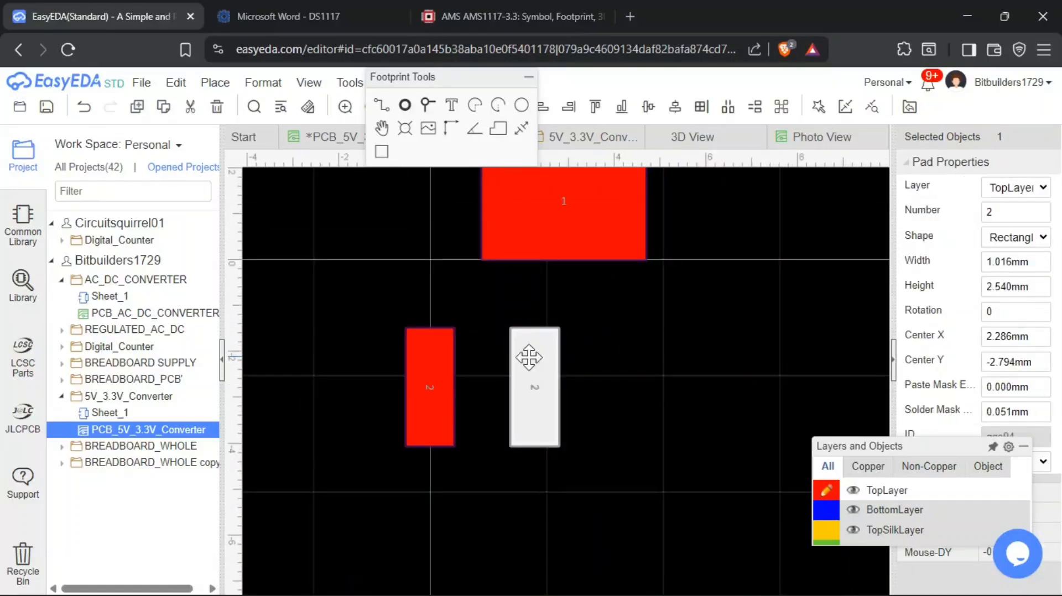
{"action": "key", "text": "ctrl+c"}
{"action": "left_click", "coordinate": [562, 364]}
{"action": "key", "text": "ctrl+v"}
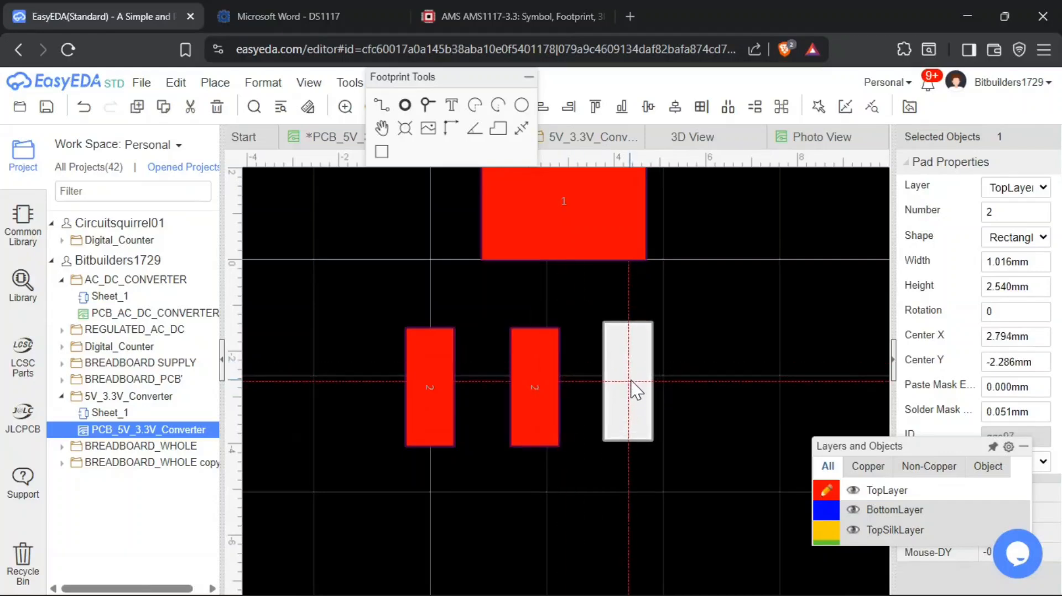
{"action": "left_click", "coordinate": [633, 394]}
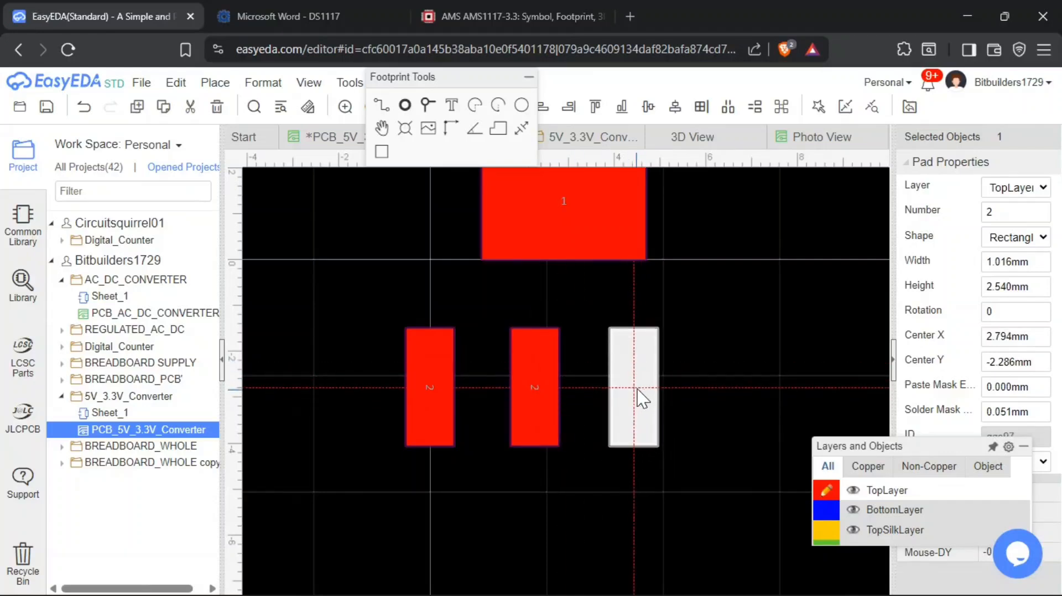
{"action": "left_click", "coordinate": [707, 375]}
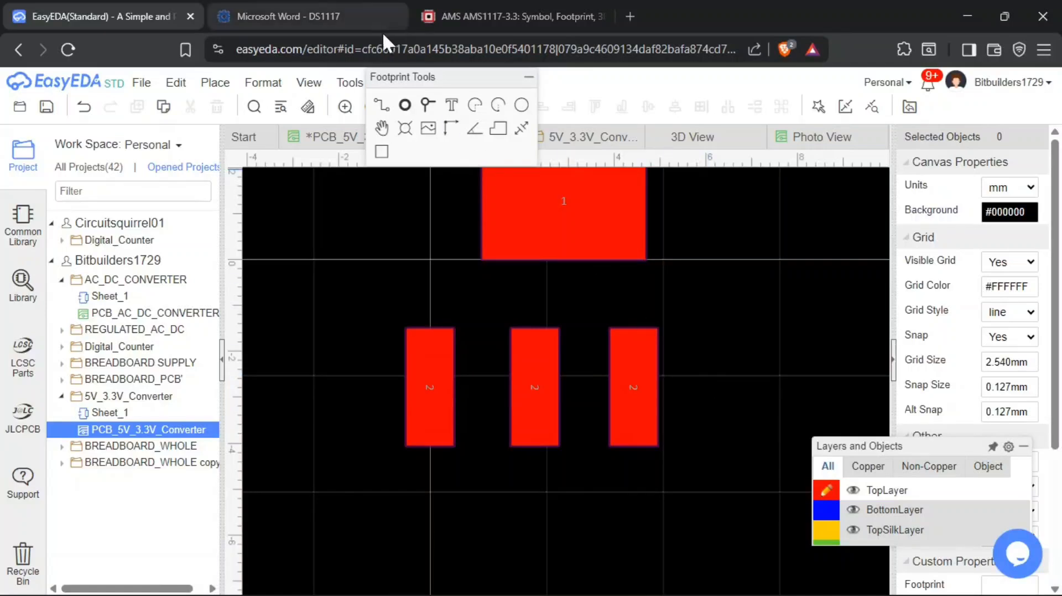
Recheck the lead spacing in the datasheet and set the third lead pad's Center X to 4.58 mm
{"action": "left_click", "coordinate": [277, 16]}
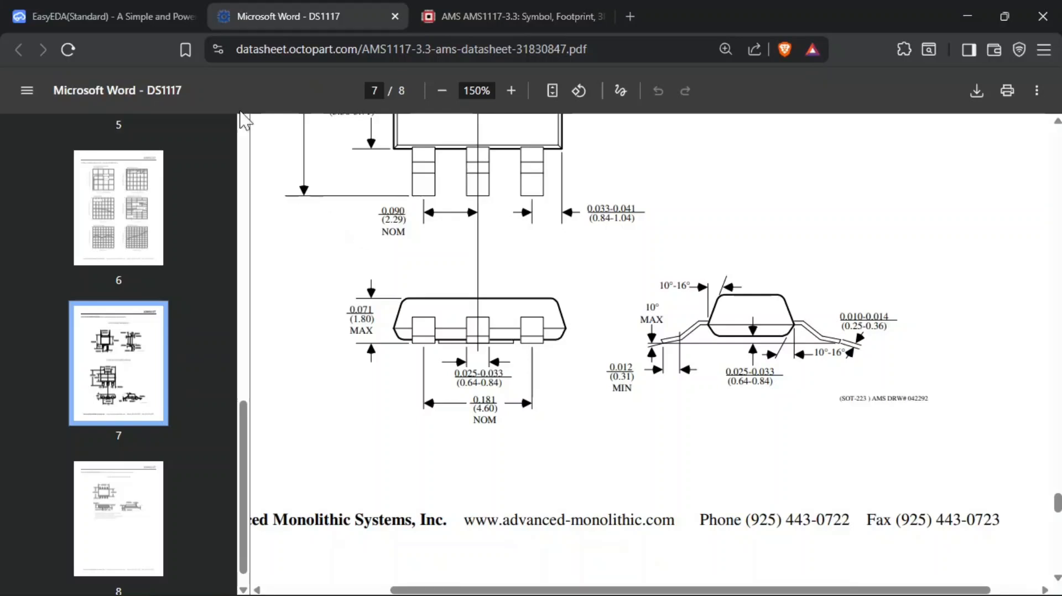
{"action": "left_click", "coordinate": [105, 16]}
{"action": "left_click", "coordinate": [649, 373]}
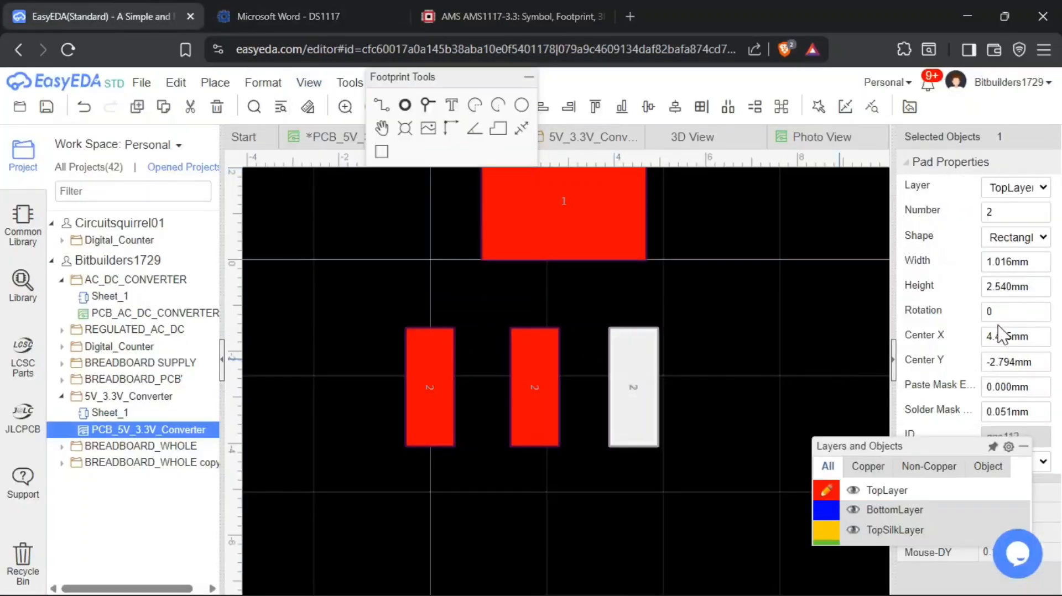
{"action": "left_click", "coordinate": [1023, 336]}
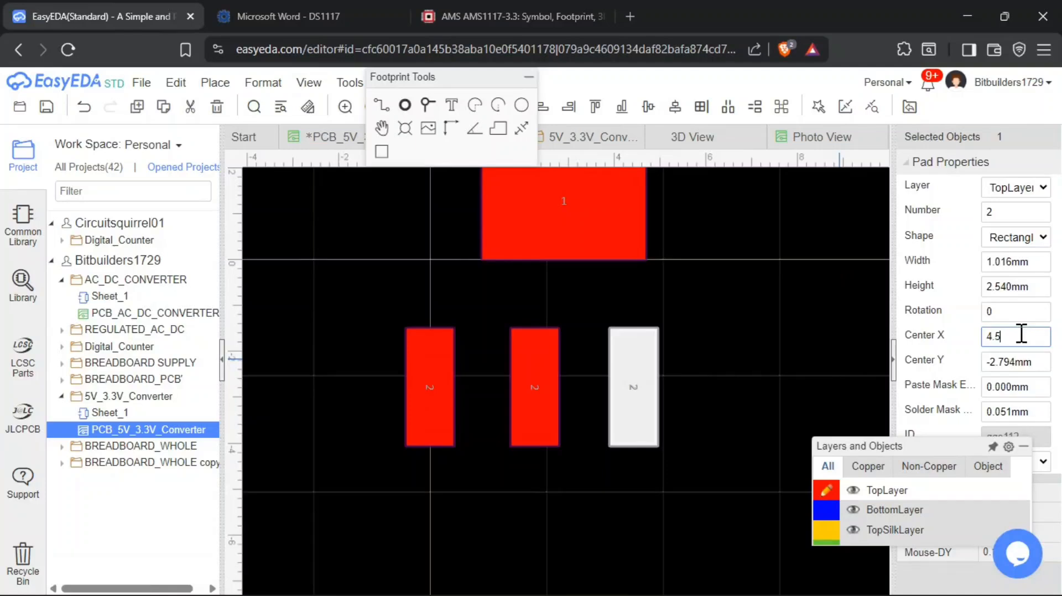
{"action": "type", "text": "4.58"}
{"action": "left_click", "coordinate": [859, 347]}
{"action": "scroll", "coordinate": [738, 320], "scroll_direction": "down", "scroll_amount": 2}
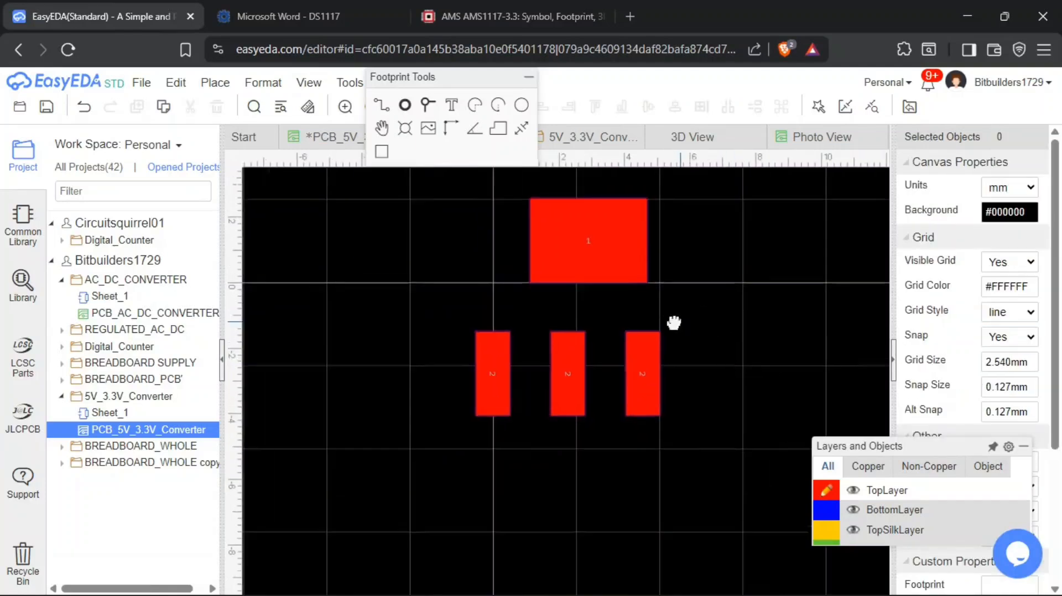
Move the three lead pads down to a Center Y of about -4.7 mm and check the package body dimensions in the datasheet
{"action": "left_click_drag", "start_coordinate": [362, 316], "coordinate": [622, 452]}
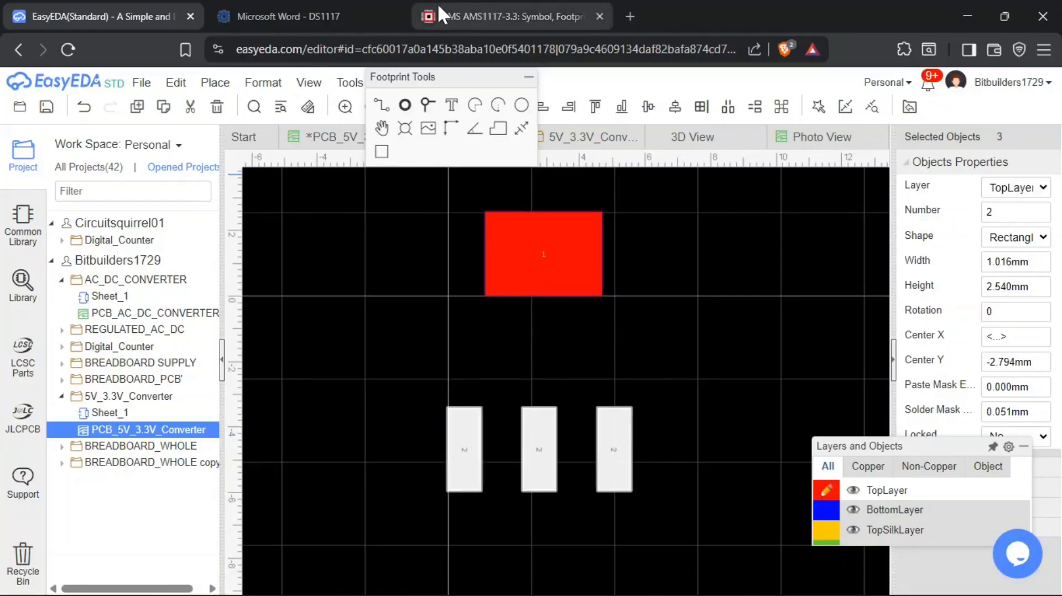
{"action": "left_click", "coordinate": [332, 16]}
{"action": "scroll", "coordinate": [482, 238], "scroll_direction": "up", "scroll_amount": 3}
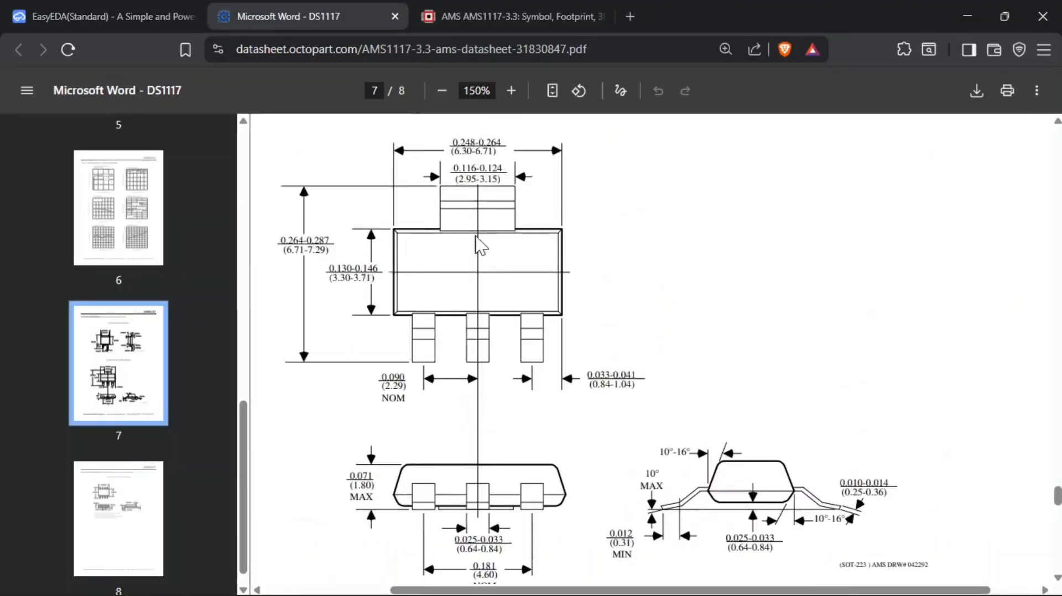
{"action": "left_click", "coordinate": [95, 13]}
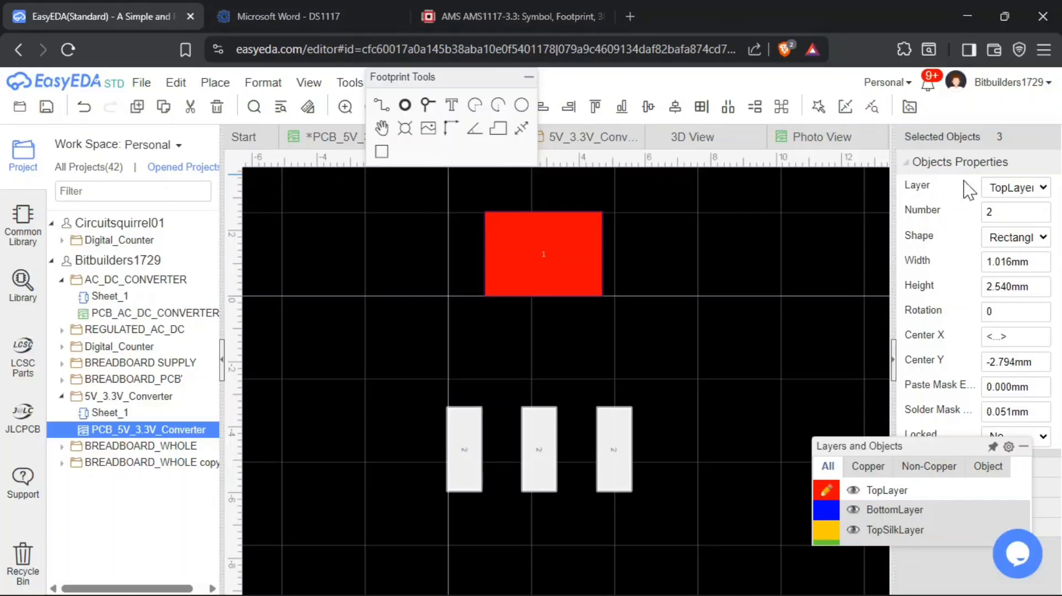
Draw a silkscreen rectangle about 5.6 × 2.8 mm between pad 1 and the lead pads, and look up the body size in the datasheet
{"action": "left_click", "coordinate": [381, 151]}
{"action": "left_click_drag", "start_coordinate": [447, 304], "coordinate": [631, 396]}
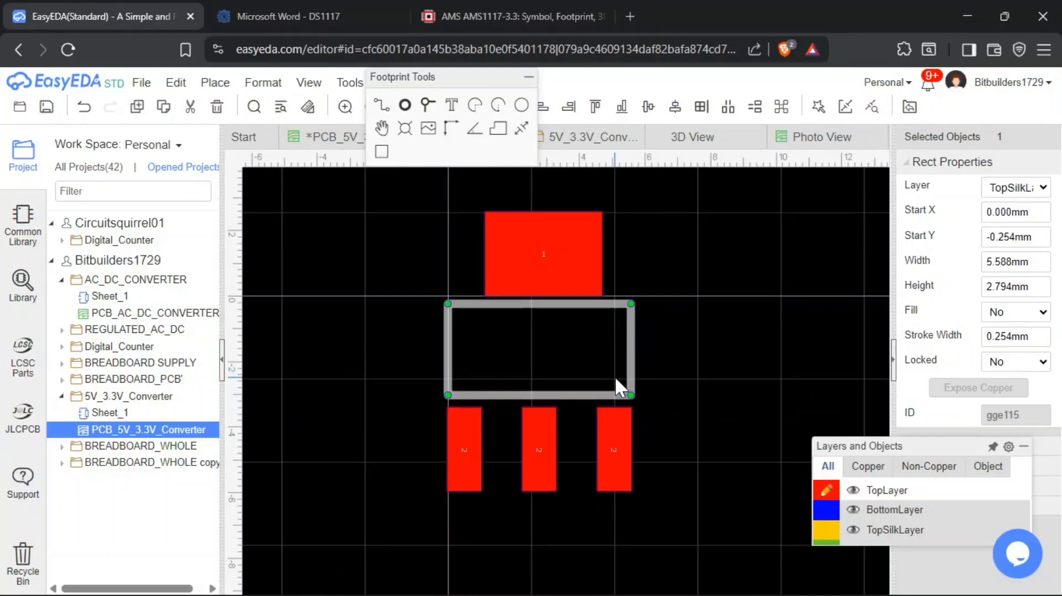
{"action": "left_click", "coordinate": [244, 17]}
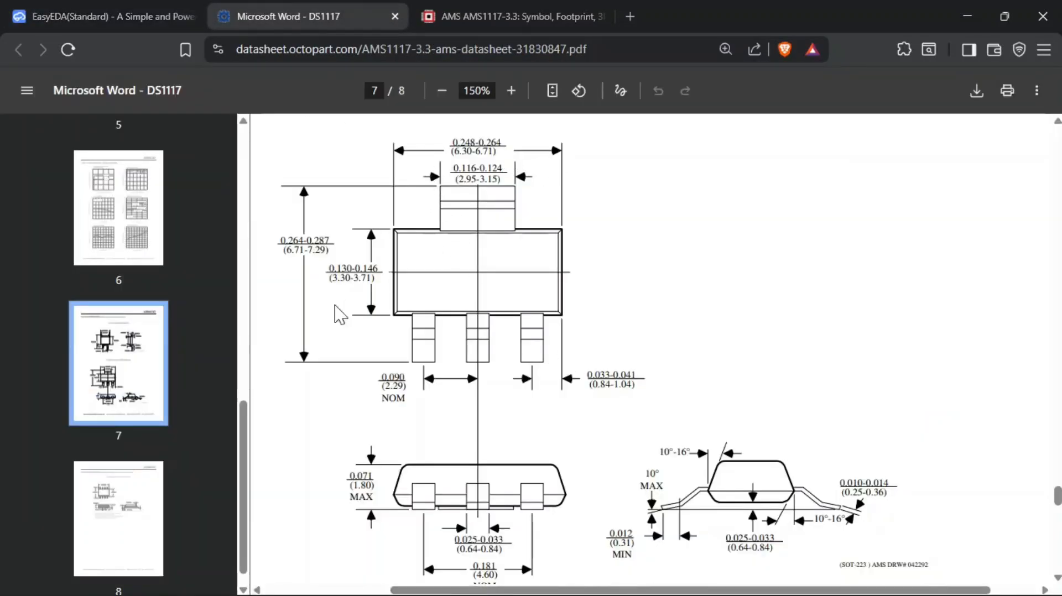
{"action": "left_click", "coordinate": [145, 5]}
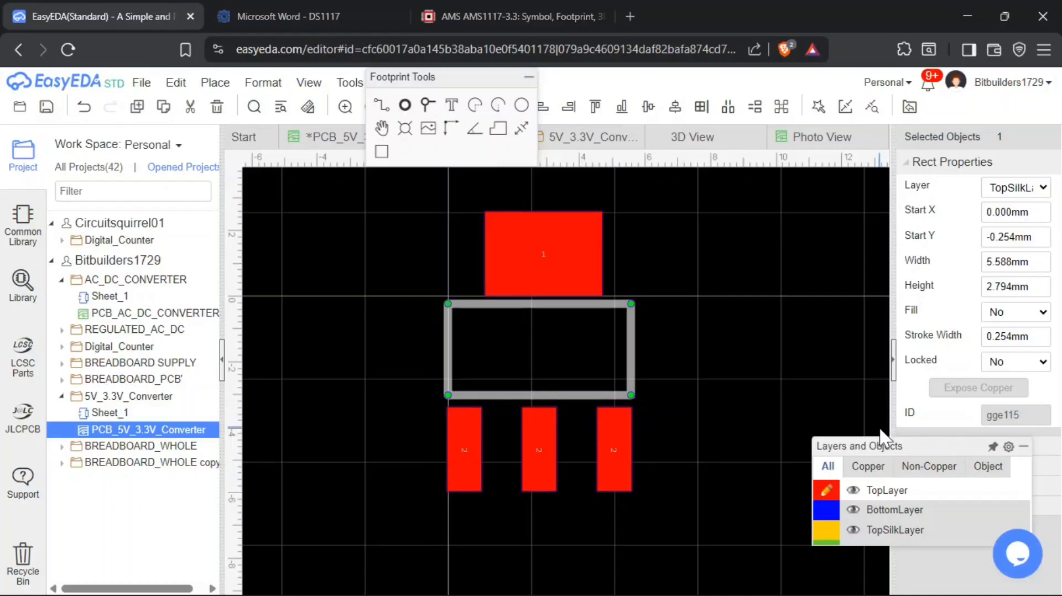
Set the silkscreen rectangle's width to 6.71 mm and its height to 3.71 mm
{"action": "left_click", "coordinate": [1046, 258]}
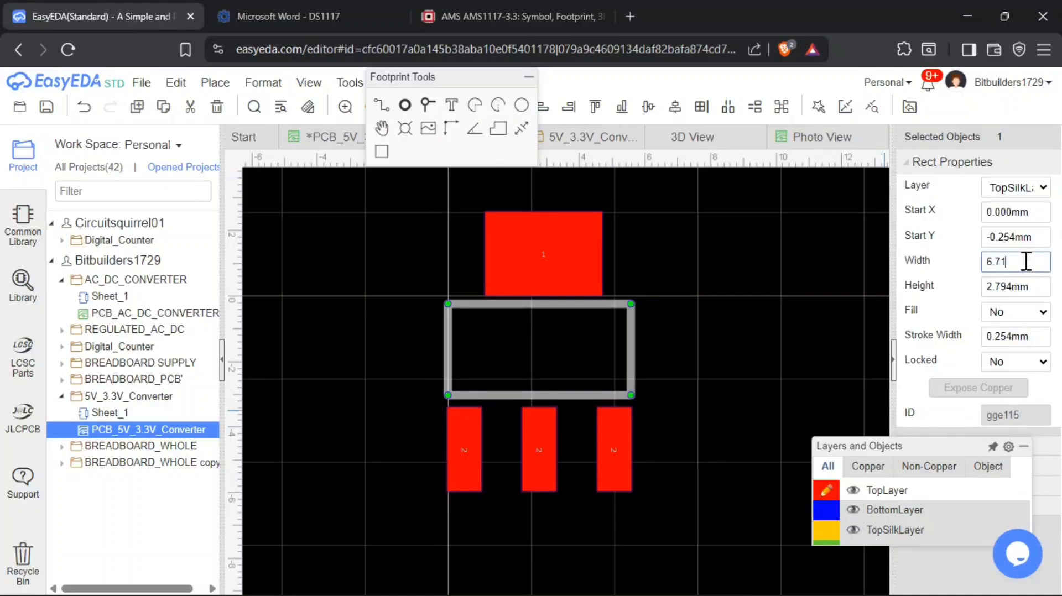
{"action": "type", "text": "6.71"}
{"action": "key", "text": "Return"}
{"action": "left_click", "coordinate": [1011, 287]}
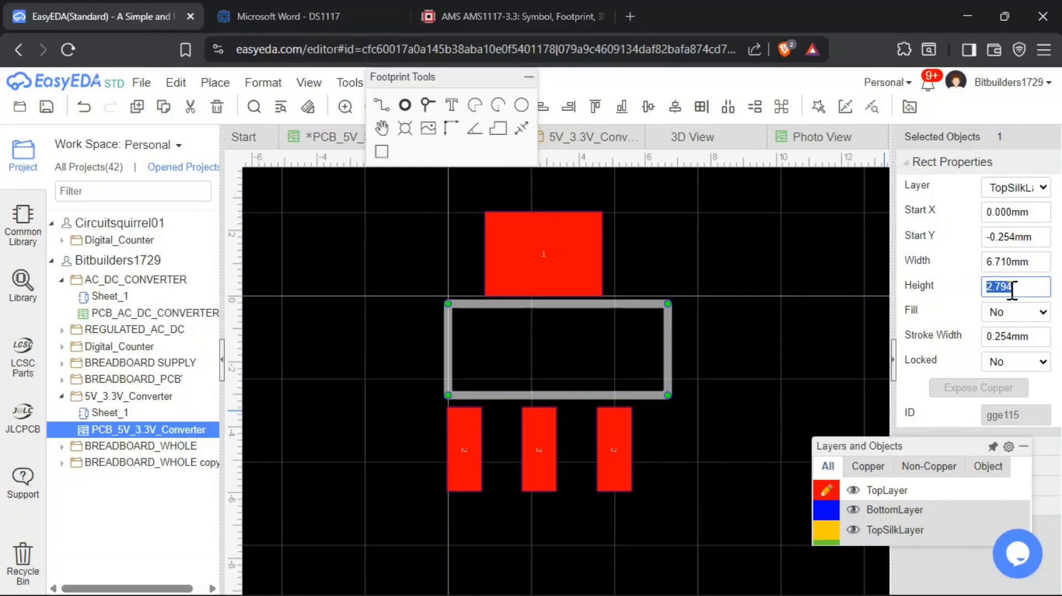
{"action": "type", "text": "3.71"}
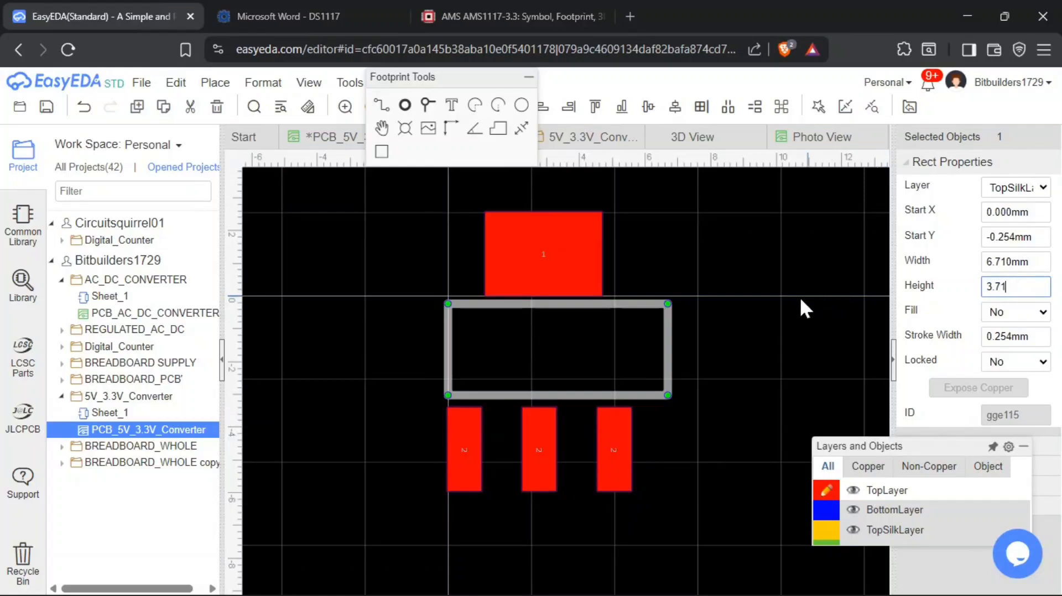
{"action": "left_click", "coordinate": [699, 348]}
Move the three lead pads together down and slightly right so they sit clear below the body outline
{"action": "left_click_drag", "start_coordinate": [375, 393], "coordinate": [696, 540]}
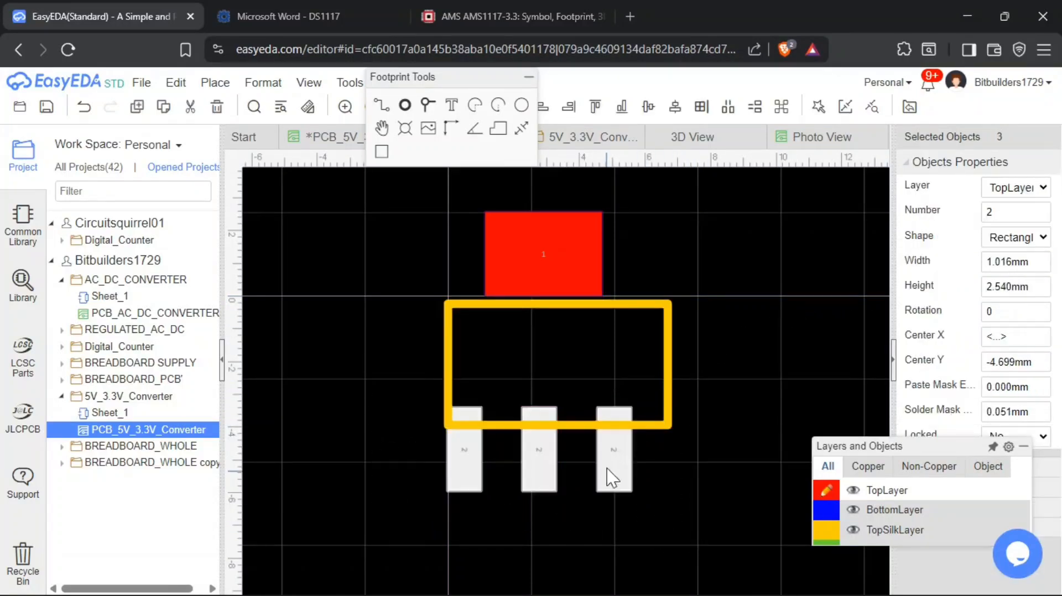
{"action": "mouse_move", "coordinate": [612, 474]}
{"action": "left_mouse_down"}
{"action": "mouse_move", "coordinate": [628, 486]}
{"action": "mouse_move", "coordinate": [624, 500]}
{"action": "mouse_move", "coordinate": [624, 488]}
{"action": "left_mouse_up"}
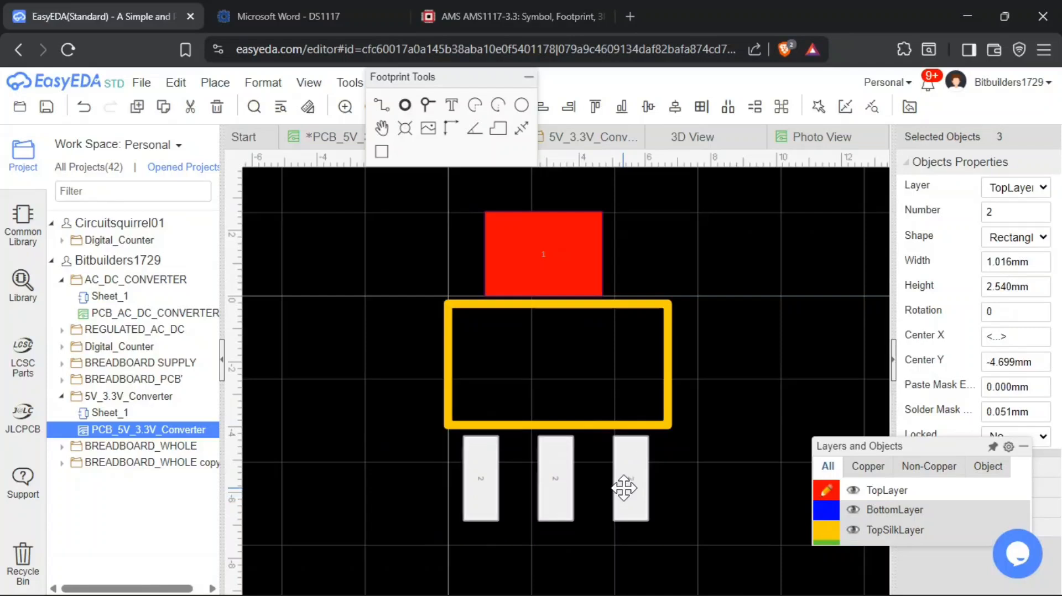
Nudge the silkscreen rectangle slightly left and pad 1 slightly right, to a Center X of 3.048 mm
{"action": "mouse_move", "coordinate": [673, 386]}
{"action": "left_mouse_down"}
{"action": "mouse_move", "coordinate": [666, 378]}
{"action": "mouse_move", "coordinate": [671, 386]}
{"action": "left_mouse_up"}
{"action": "left_click", "coordinate": [599, 249]}
{"action": "left_click", "coordinate": [804, 297]}
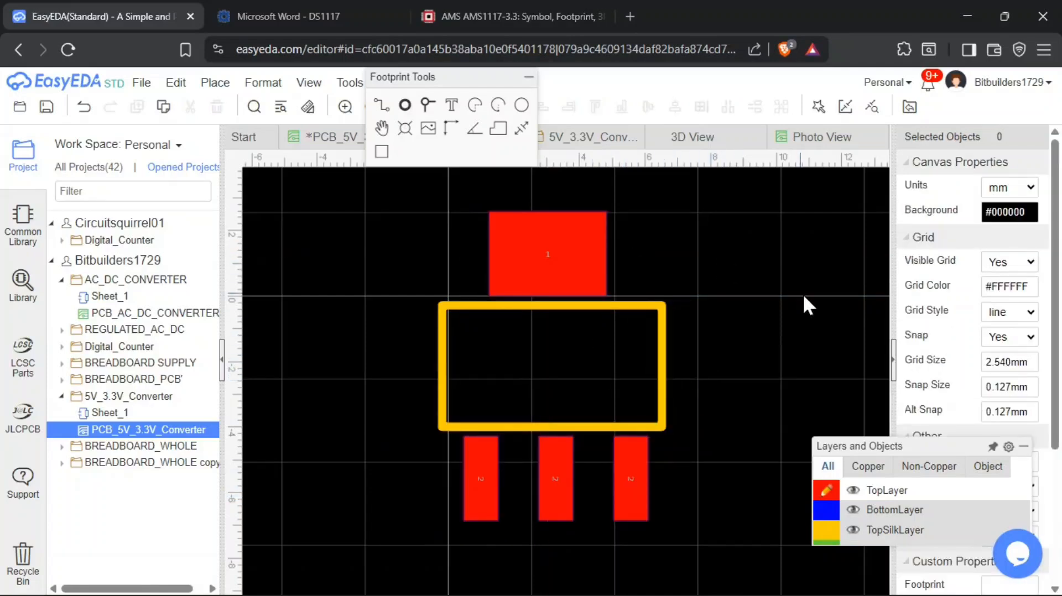
{"action": "left_click", "coordinate": [600, 255]}
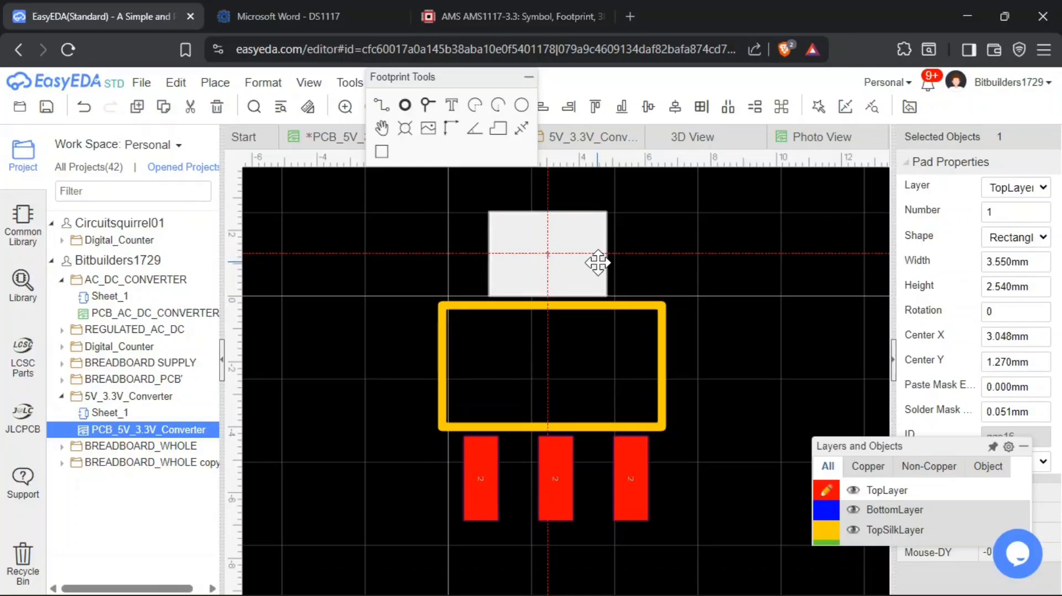
Check the tab, body and lead positions in the datasheet's SOT-223 package drawing
{"action": "left_click", "coordinate": [311, 6]}
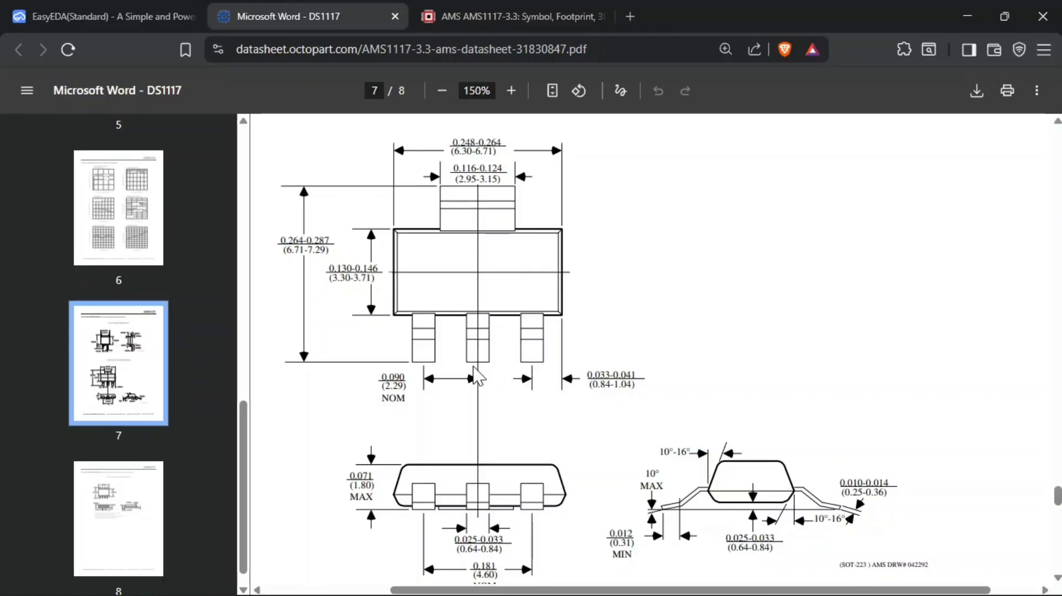
{"action": "scroll", "coordinate": [548, 372], "scroll_direction": "down", "scroll_amount": 1}
{"action": "scroll", "coordinate": [547, 371], "scroll_direction": "down", "scroll_amount": 5}
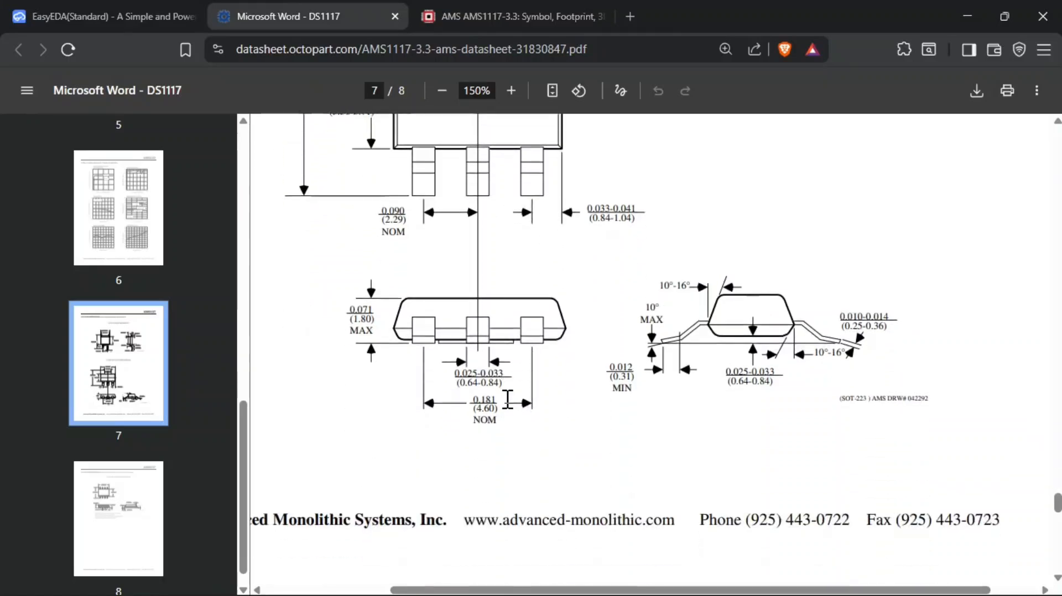
{"action": "scroll", "coordinate": [702, 388], "scroll_direction": "up", "scroll_amount": 4}
{"action": "scroll", "coordinate": [702, 389], "scroll_direction": "up", "scroll_amount": 4}
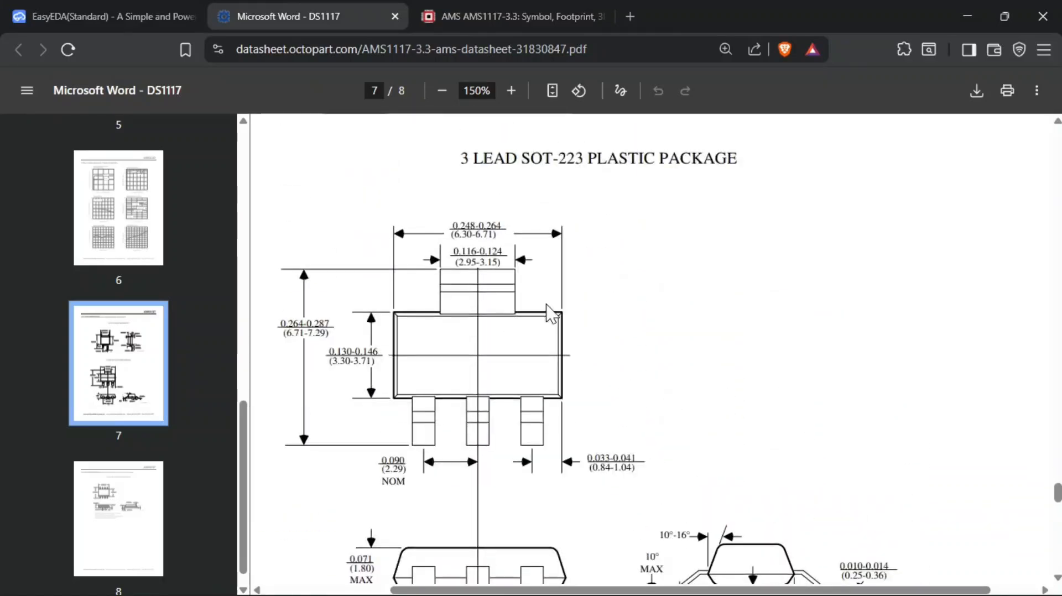
{"action": "left_click", "coordinate": [111, 16]}
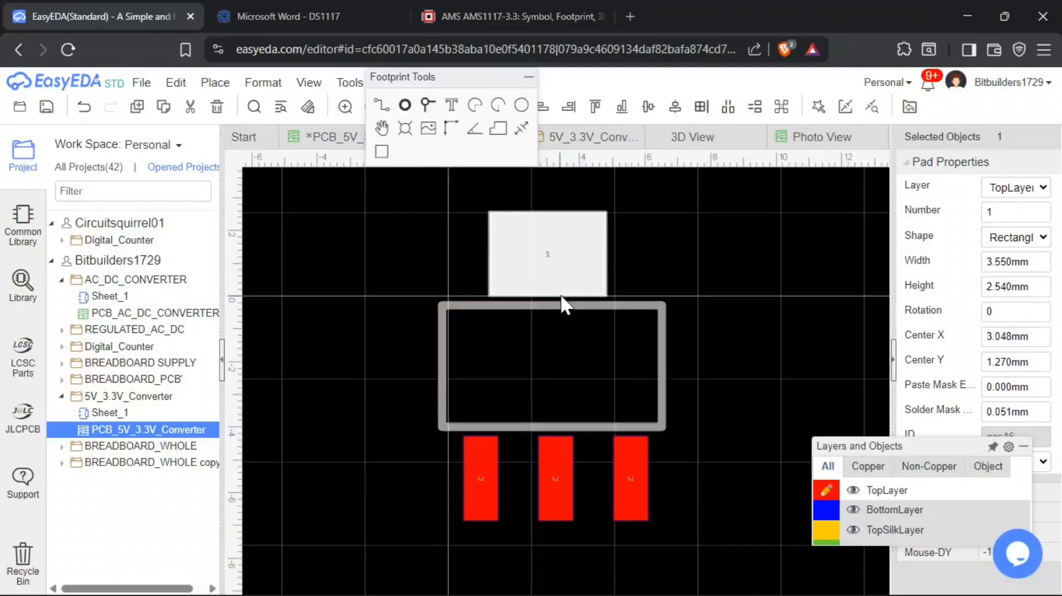
Nudge pad 1 slightly further right so it sits centred above the silkscreen body outline
{"action": "left_click", "coordinate": [694, 264]}
{"action": "left_click_drag", "start_coordinate": [584, 259], "coordinate": [580, 259]}
{"action": "left_click", "coordinate": [680, 247]}
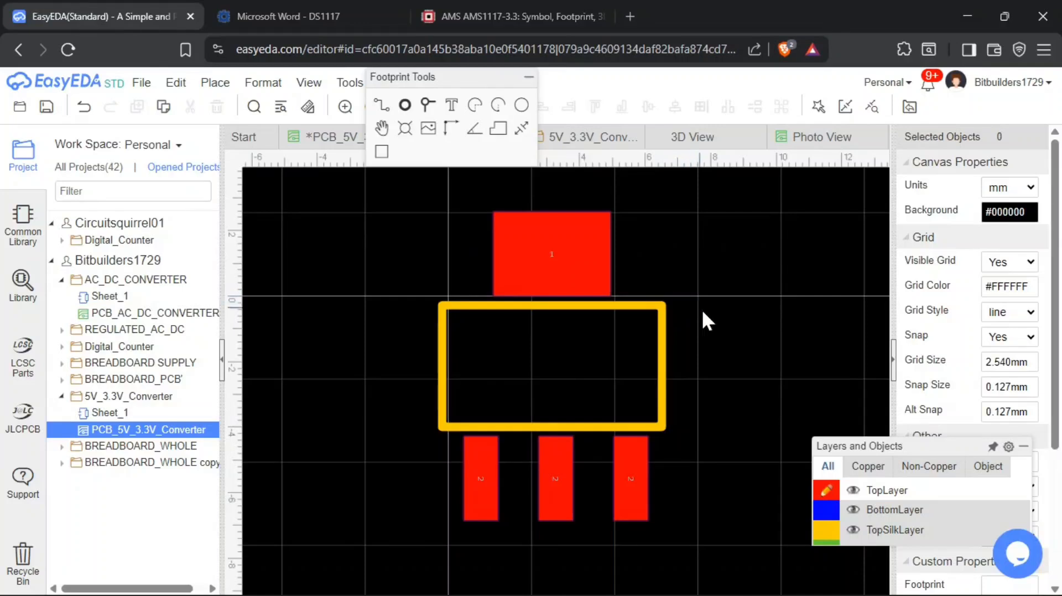
Dimension the centre-to-centre spacing of the first two lead pads, placing the dimension below them
{"action": "right_click_drag", "start_coordinate": [702, 312], "coordinate": [705, 322]}
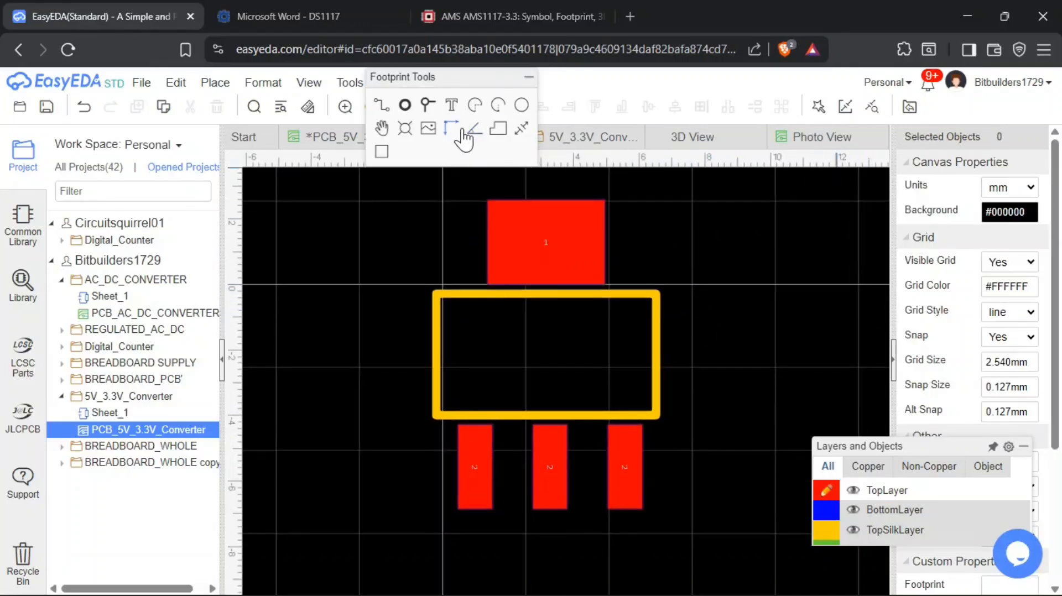
{"action": "right_click_drag", "start_coordinate": [628, 429], "coordinate": [630, 363]}
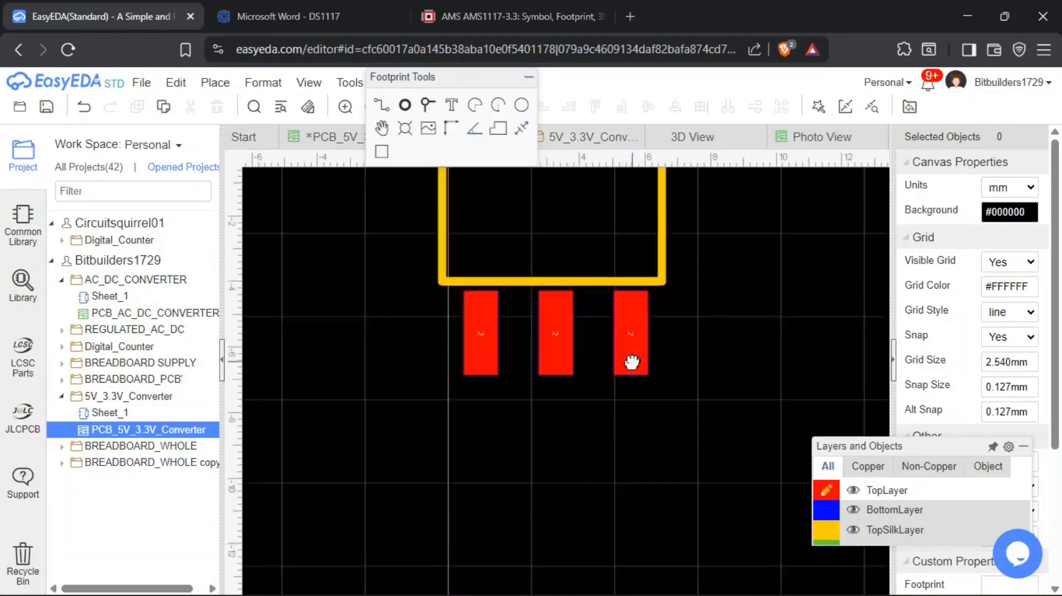
{"action": "scroll", "coordinate": [498, 350], "scroll_direction": "up", "scroll_amount": 3}
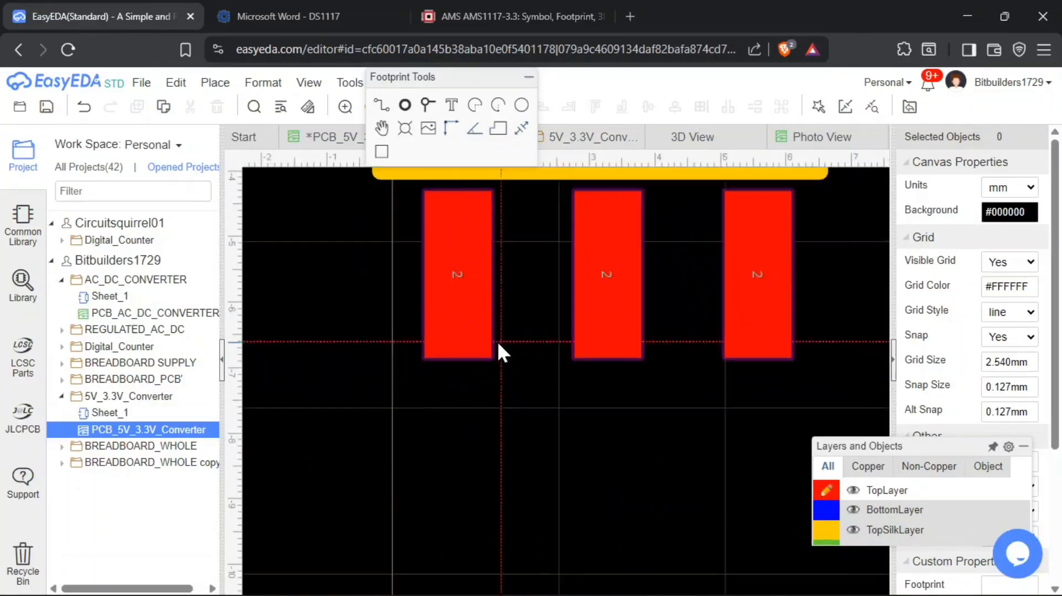
{"action": "left_click", "coordinate": [459, 415]}
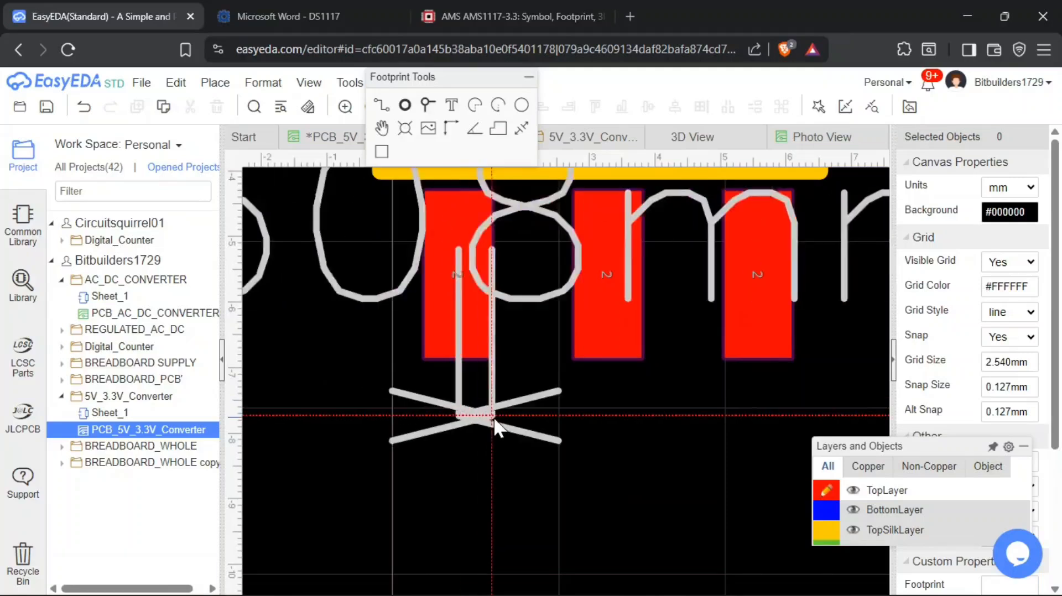
{"action": "left_click", "coordinate": [606, 416]}
{"action": "scroll", "coordinate": [606, 417], "scroll_direction": "down", "scroll_amount": 2}
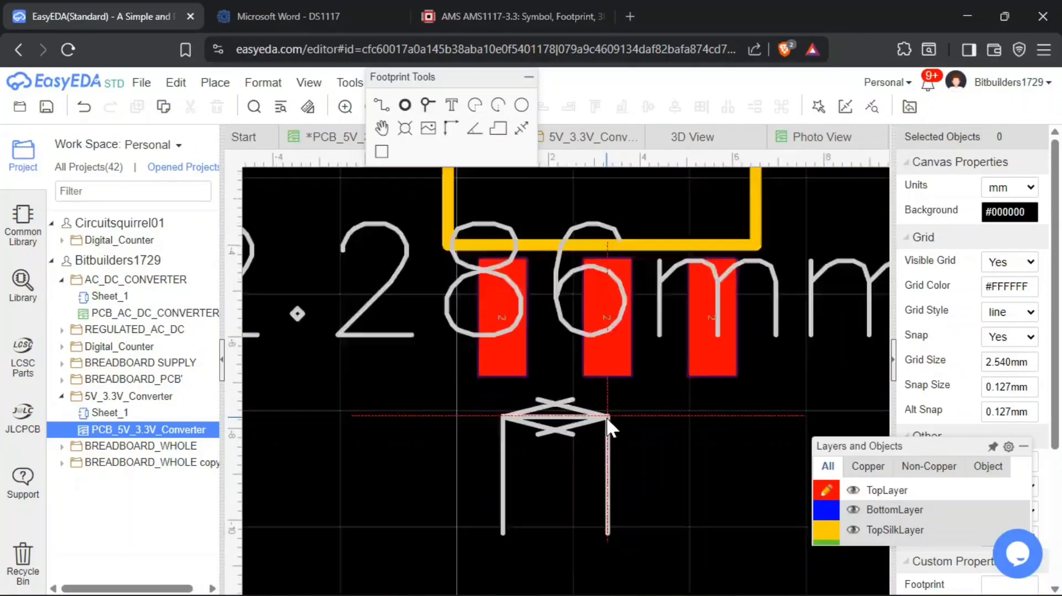
{"action": "scroll", "coordinate": [608, 426], "scroll_direction": "down", "scroll_amount": 3}
{"action": "left_click", "coordinate": [609, 513]}
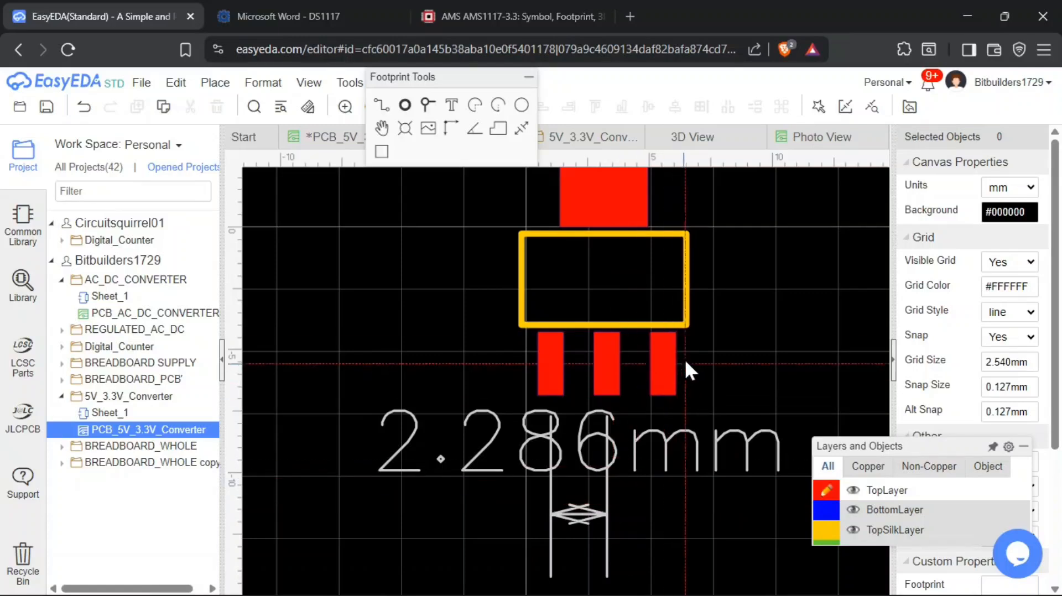
{"action": "scroll", "coordinate": [699, 274], "scroll_direction": "up", "scroll_amount": 3}
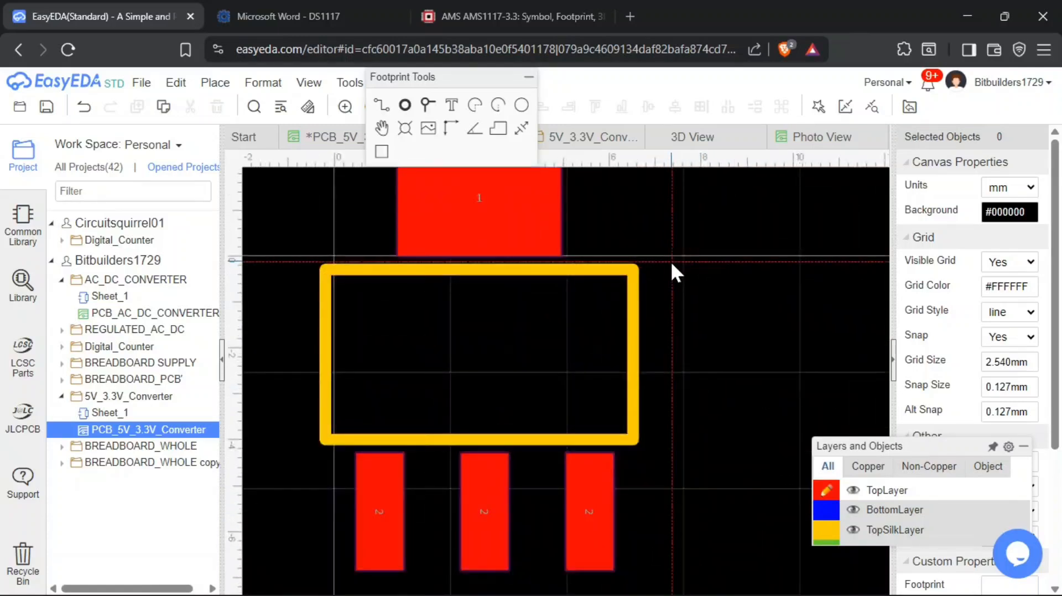
{"action": "left_click", "coordinate": [670, 264]}
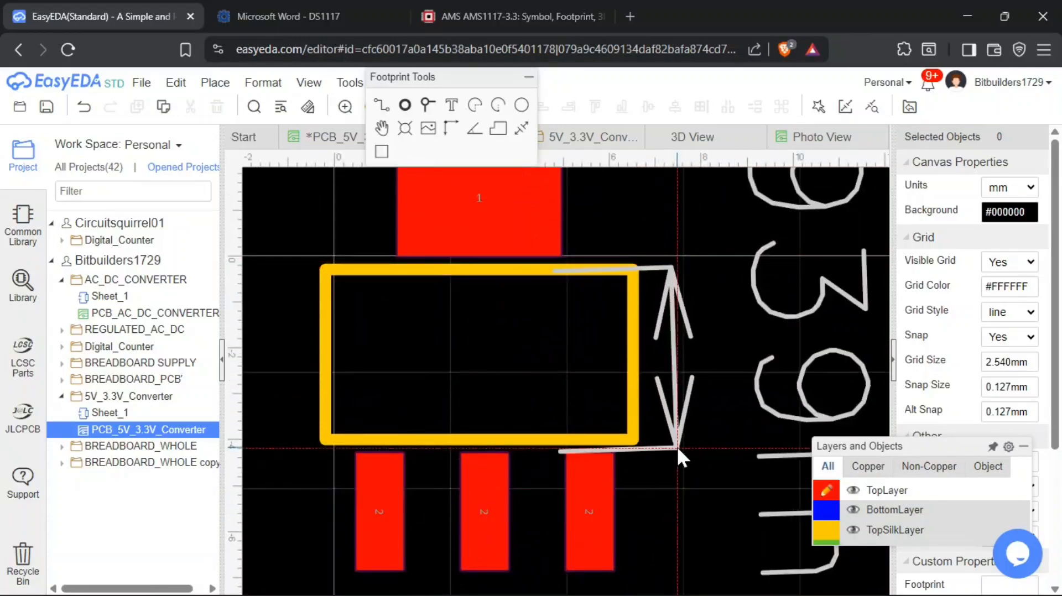
{"action": "left_click", "coordinate": [677, 447]}
{"action": "scroll", "coordinate": [677, 446], "scroll_direction": "down", "scroll_amount": 3}
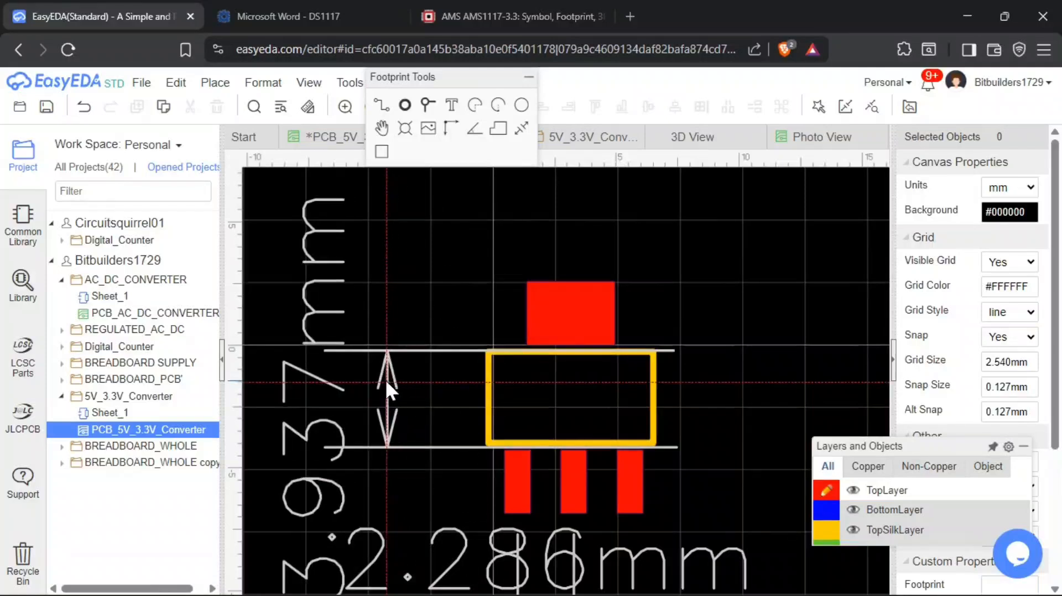
{"action": "scroll", "coordinate": [382, 380], "scroll_direction": "down", "scroll_amount": 2}
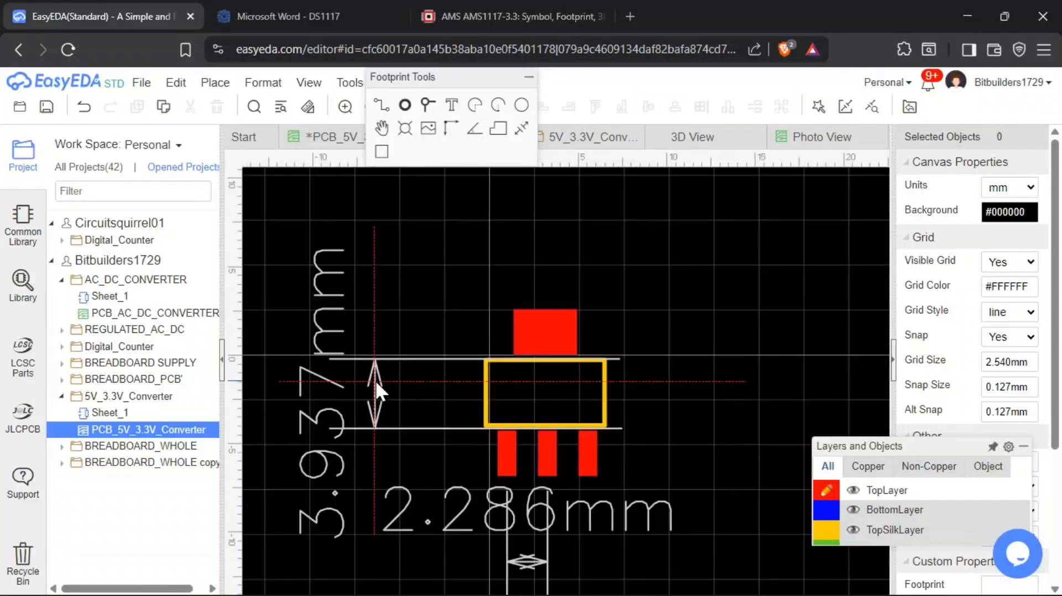
{"action": "key", "text": "Escape"}
Dimension the silkscreen rectangle's height along its left edge, placing the dimension well to the left of the footprint
{"action": "scroll", "coordinate": [455, 383], "scroll_direction": "up", "scroll_amount": 2}
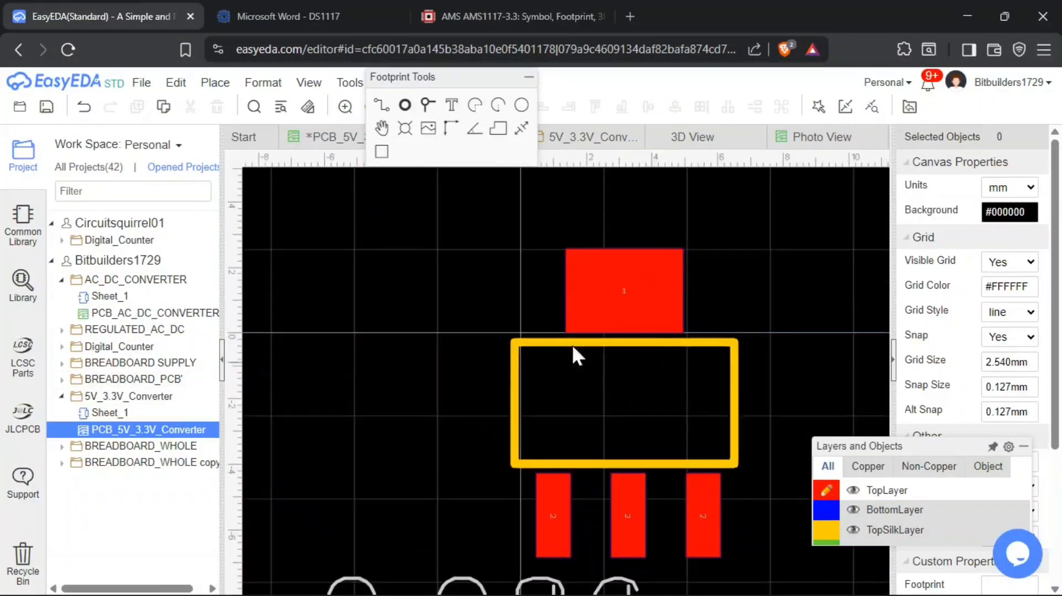
{"action": "left_click", "coordinate": [522, 129]}
{"action": "scroll", "coordinate": [500, 266], "scroll_direction": "up", "scroll_amount": 2}
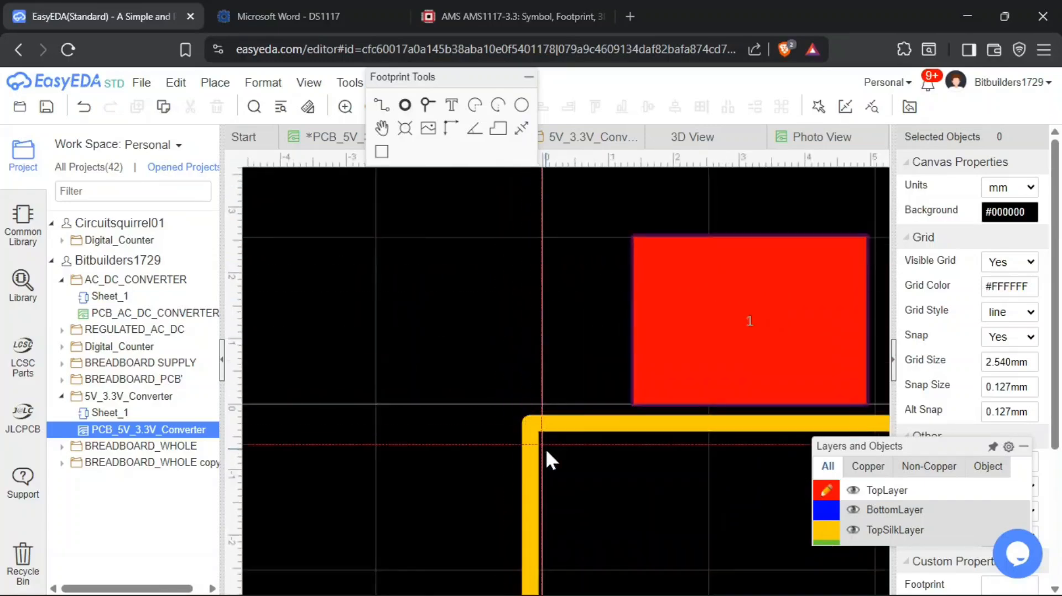
{"action": "scroll", "coordinate": [538, 431], "scroll_direction": "down", "scroll_amount": 3}
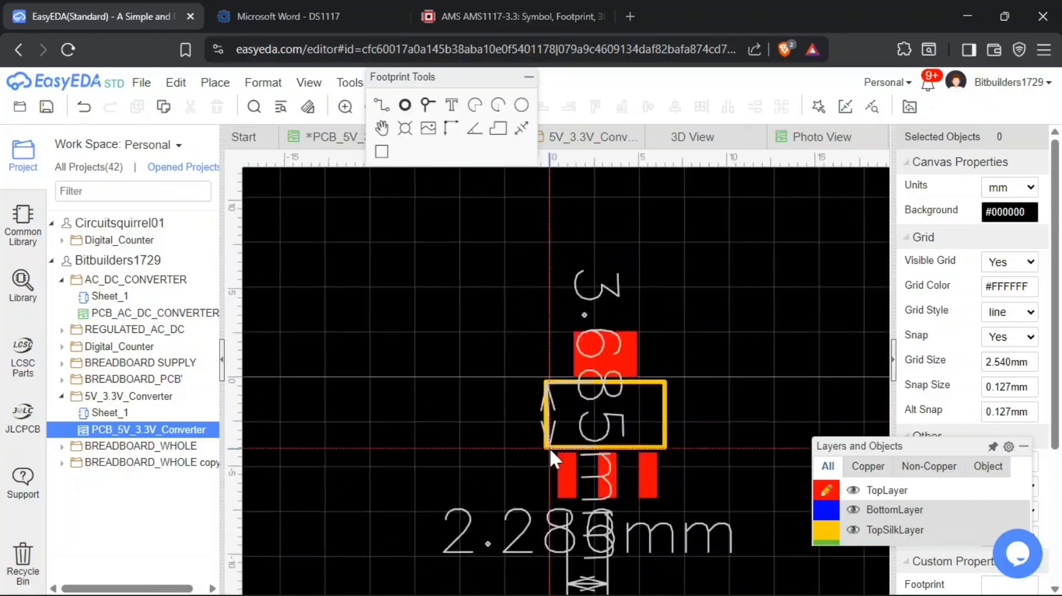
{"action": "scroll", "coordinate": [545, 447], "scroll_direction": "up", "scroll_amount": 3}
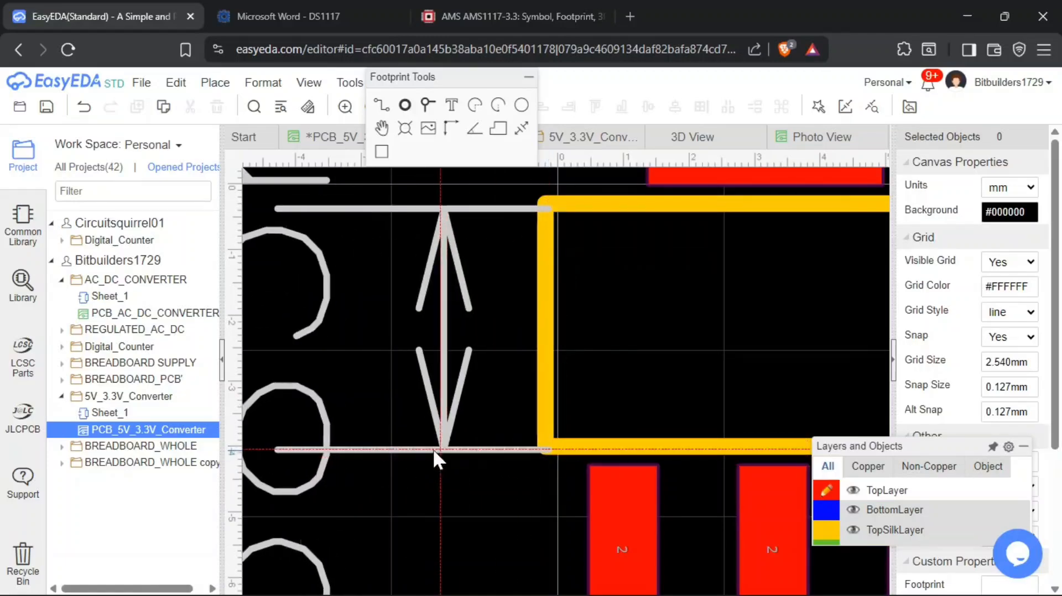
{"action": "scroll", "coordinate": [434, 449], "scroll_direction": "down", "scroll_amount": 4}
{"action": "left_click", "coordinate": [344, 426]}
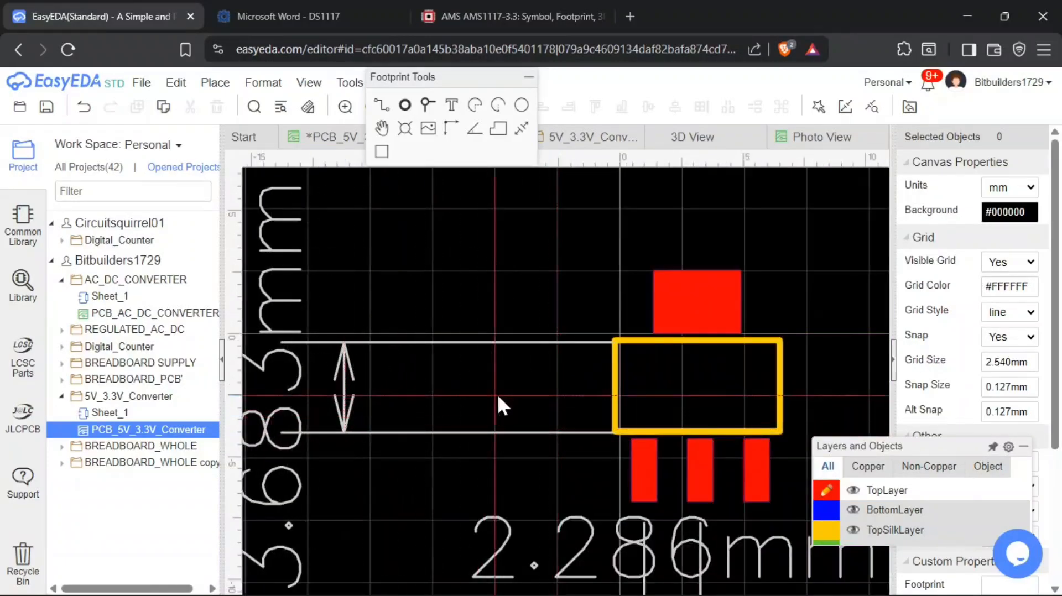
Dimension the width of pad 1, placing the dimension above the pad
{"action": "scroll", "coordinate": [728, 376], "scroll_direction": "down", "scroll_amount": 3}
{"action": "scroll", "coordinate": [660, 346], "scroll_direction": "up", "scroll_amount": 6}
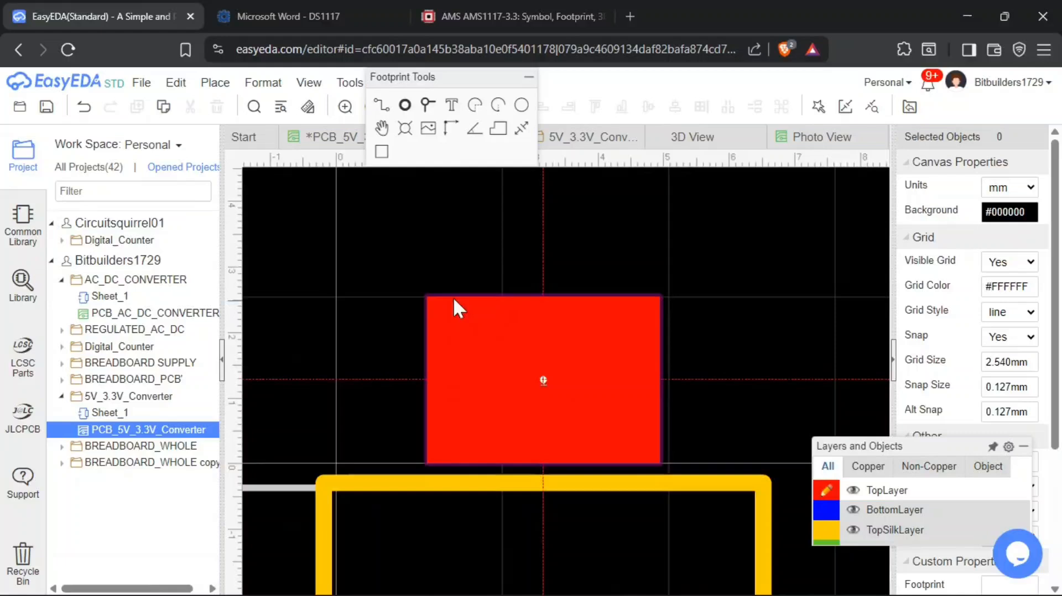
{"action": "left_click", "coordinate": [426, 272]}
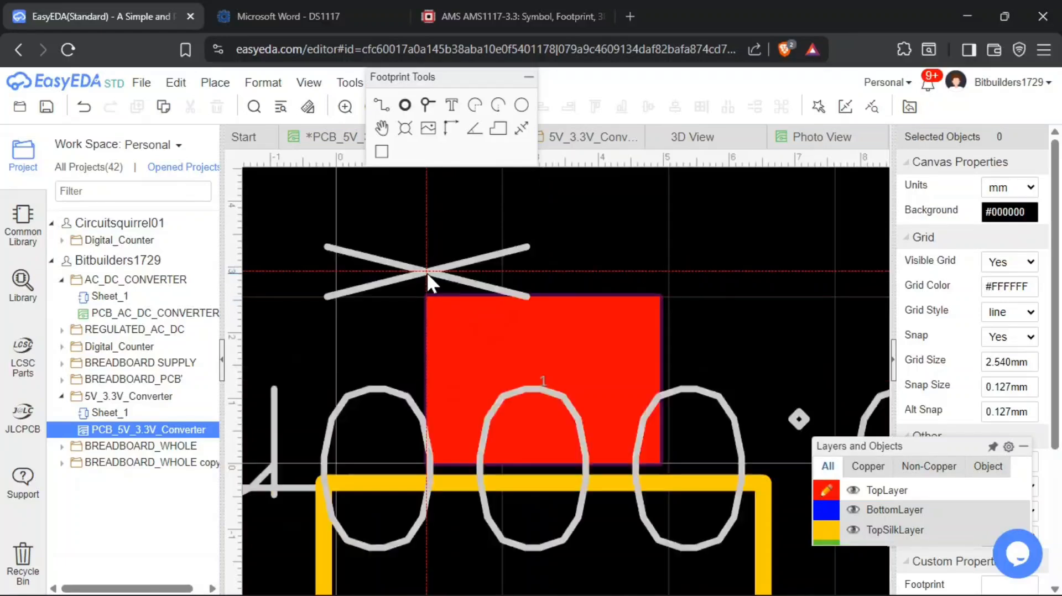
{"action": "left_click", "coordinate": [665, 270]}
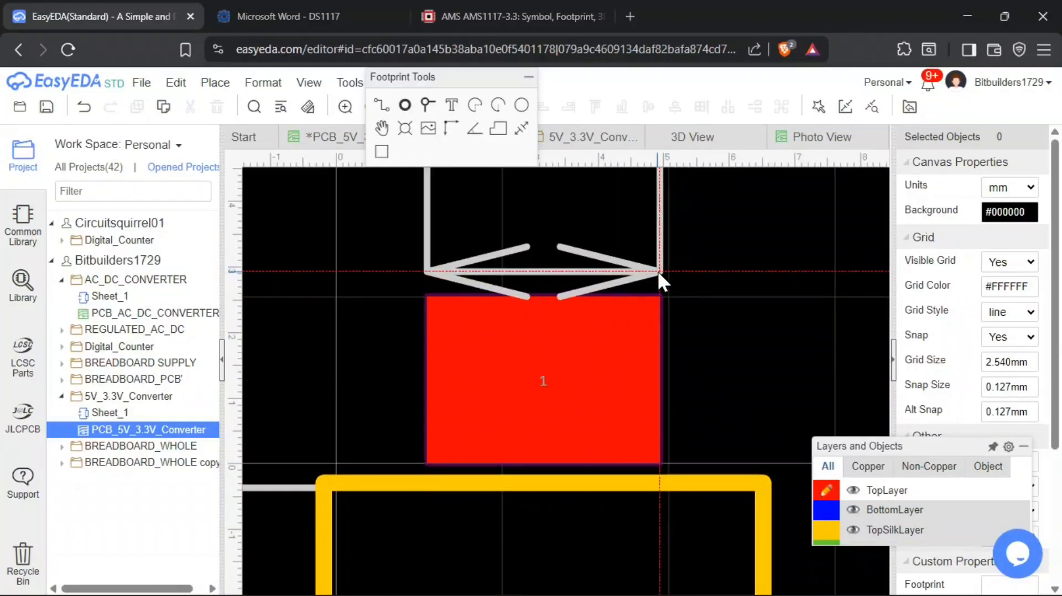
{"action": "scroll", "coordinate": [656, 271], "scroll_direction": "down", "scroll_amount": 5}
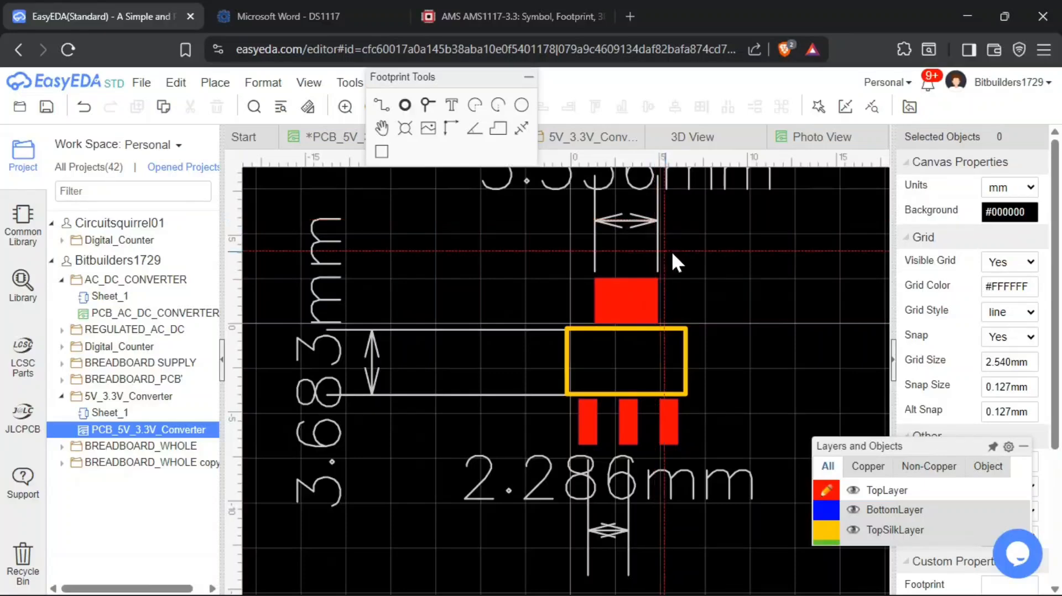
Look up the distance from the outer lead's centre to the body edge in the datasheet's package drawing
{"action": "scroll", "coordinate": [689, 347], "scroll_direction": "up", "scroll_amount": 3}
{"action": "scroll", "coordinate": [702, 360], "scroll_direction": "up", "scroll_amount": 2}
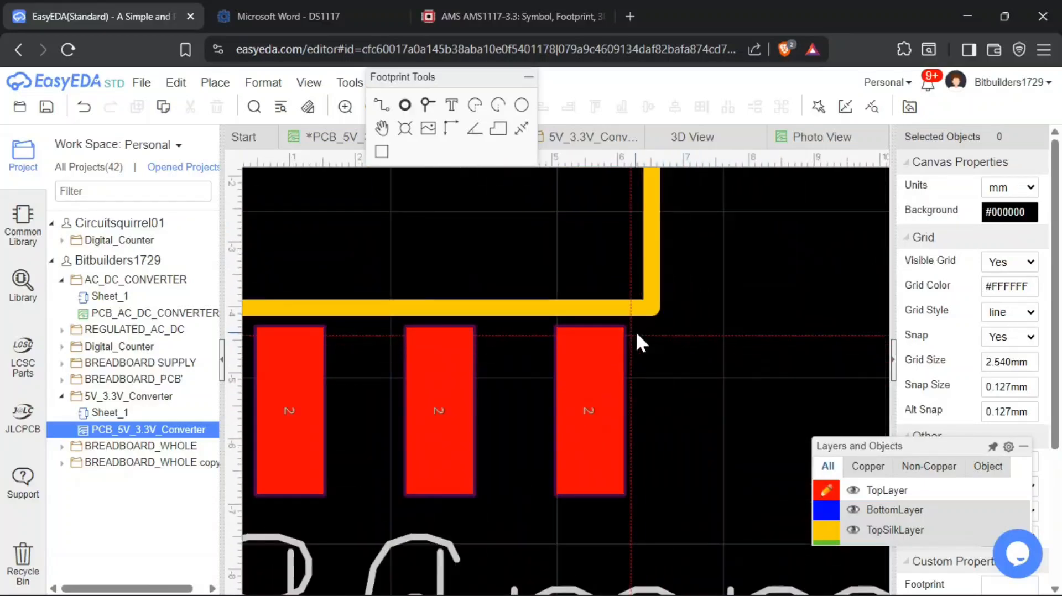
{"action": "key", "text": "ctrl+Tab"}
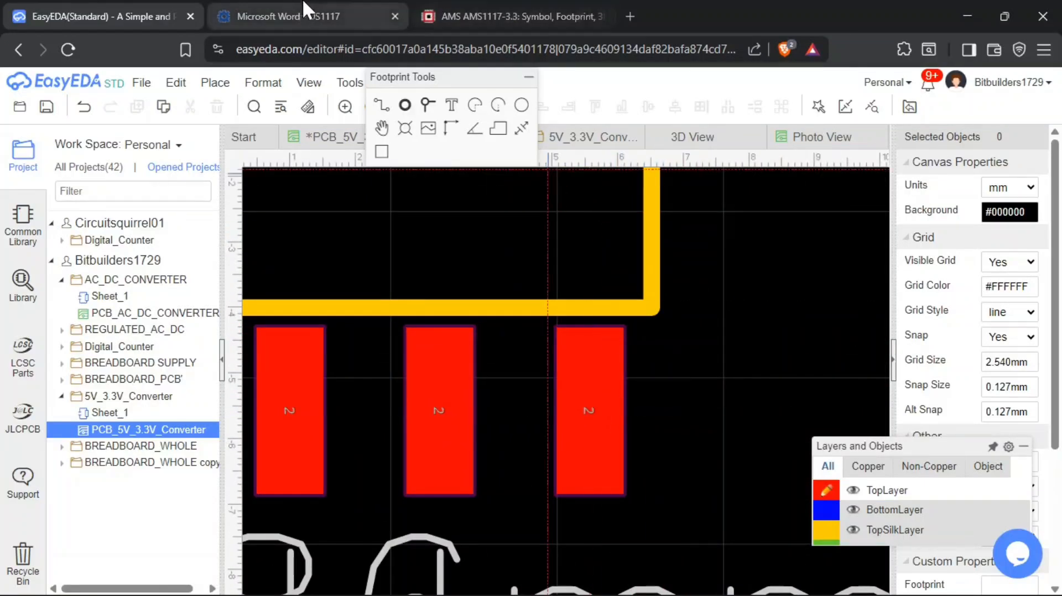
{"action": "scroll", "coordinate": [542, 470], "scroll_direction": "down", "scroll_amount": 2}
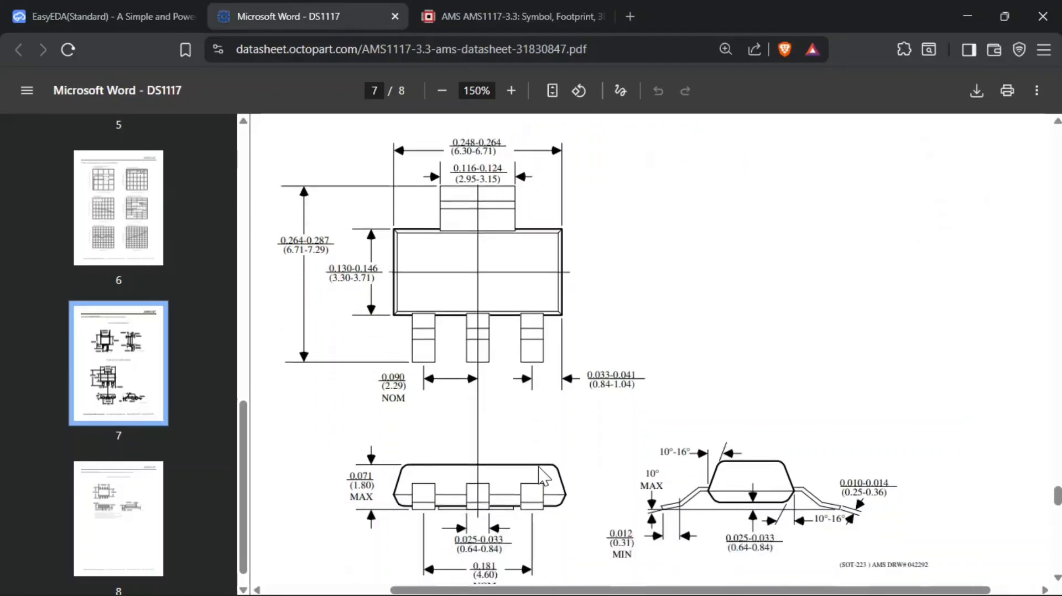
{"action": "scroll", "coordinate": [542, 470], "scroll_direction": "up", "scroll_amount": 2}
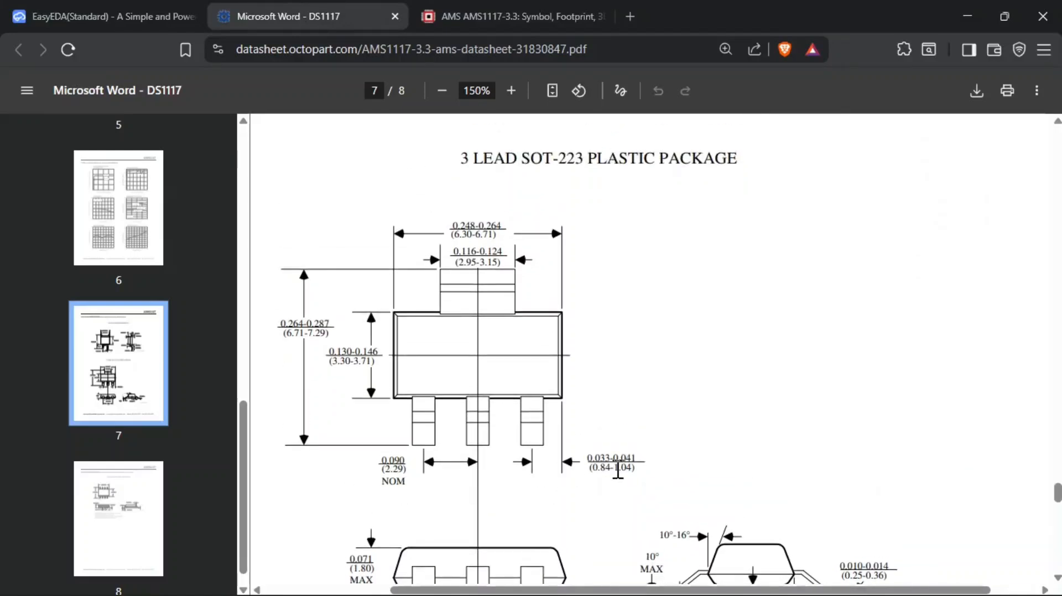
{"action": "key", "text": "ctrl+shift+Tab"}
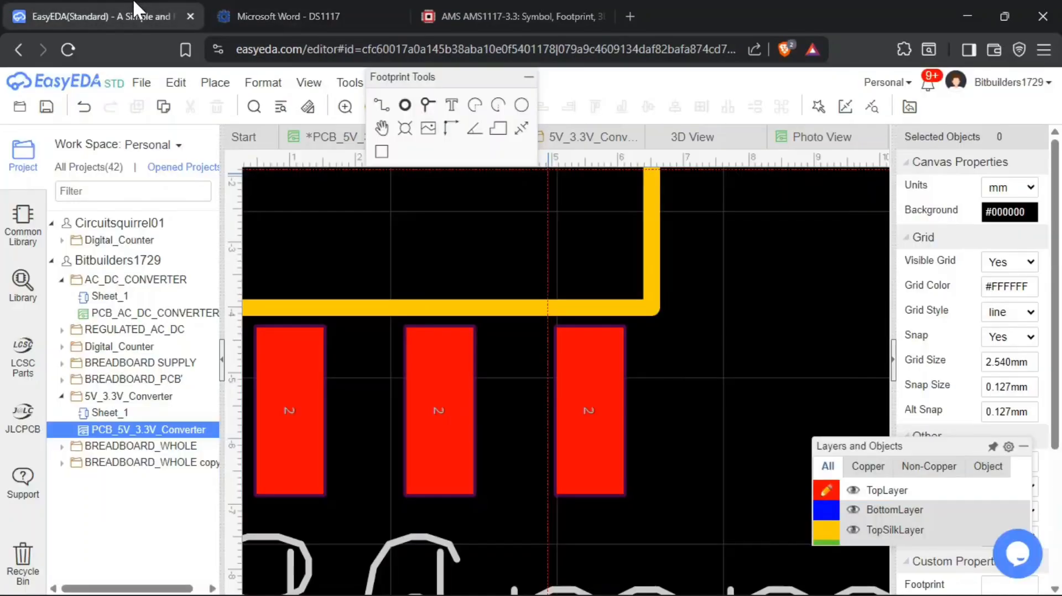
Dimension the horizontal distance from the rightmost lead pad's centre to the silkscreen outline's right edge, placing it below the pads
{"action": "left_click", "coordinate": [592, 466]}
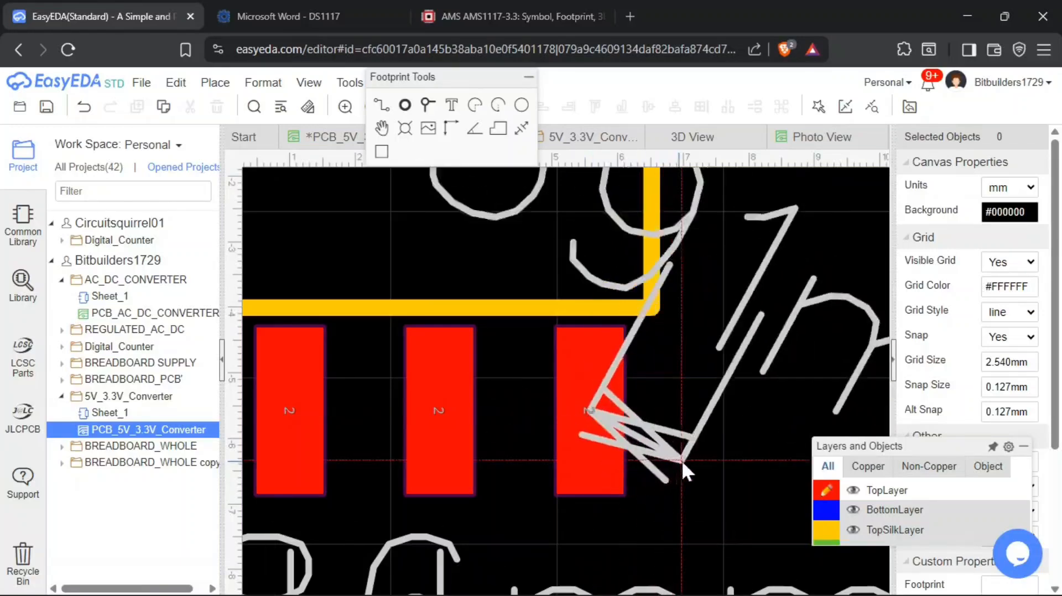
{"action": "scroll", "coordinate": [681, 409], "scroll_direction": "down", "scroll_amount": 4}
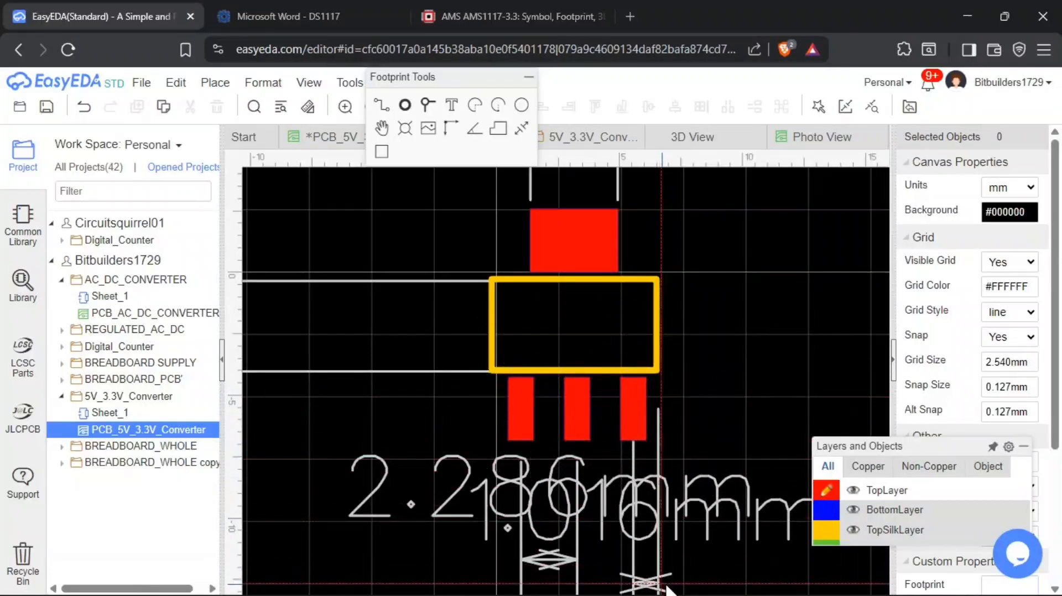
{"action": "scroll", "coordinate": [714, 515], "scroll_direction": "down", "scroll_amount": 1}
{"action": "scroll", "coordinate": [686, 421], "scroll_direction": "down", "scroll_amount": 2}
{"action": "scroll", "coordinate": [636, 365], "scroll_direction": "up", "scroll_amount": 2}
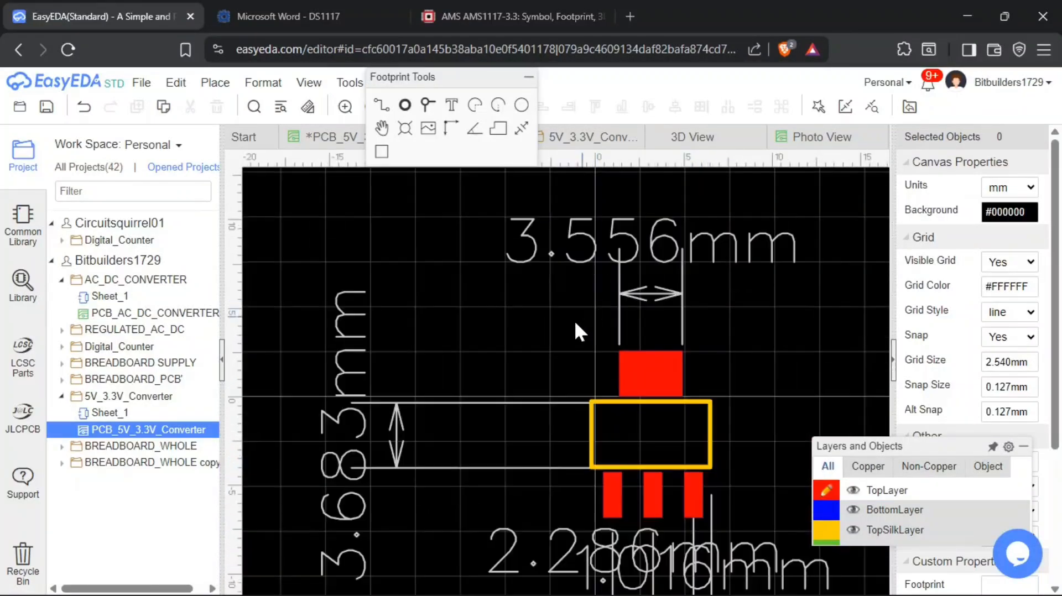
{"action": "right_click_drag", "start_coordinate": [563, 310], "coordinate": [514, 284]}
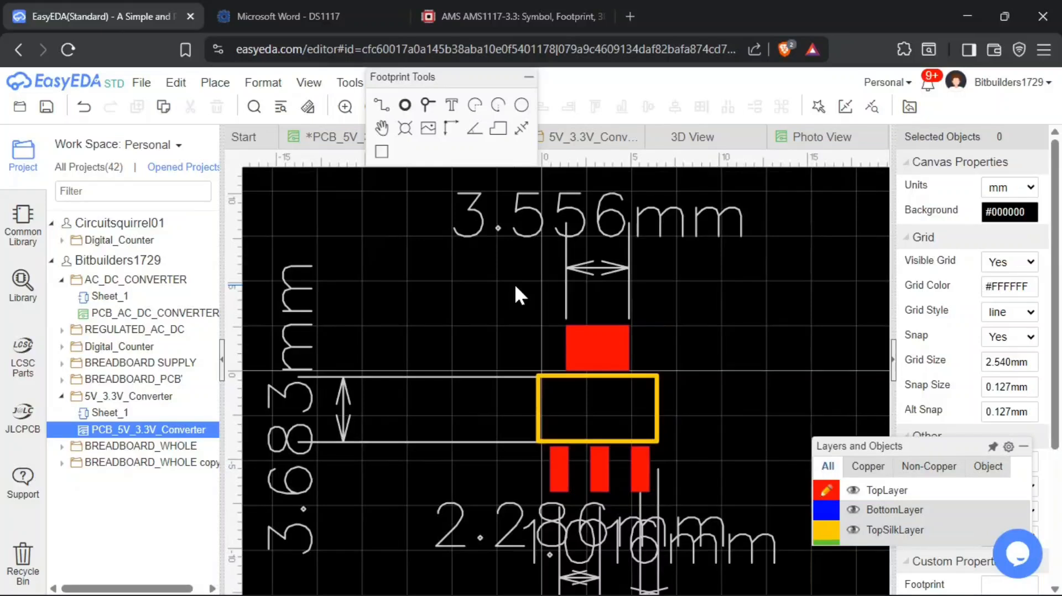
Save the footprint under the title AMS117-3.3V, leaving the description empty
{"action": "key", "text": "ctrl+s"}
{"action": "type", "text": "AMS117-3.3V"}
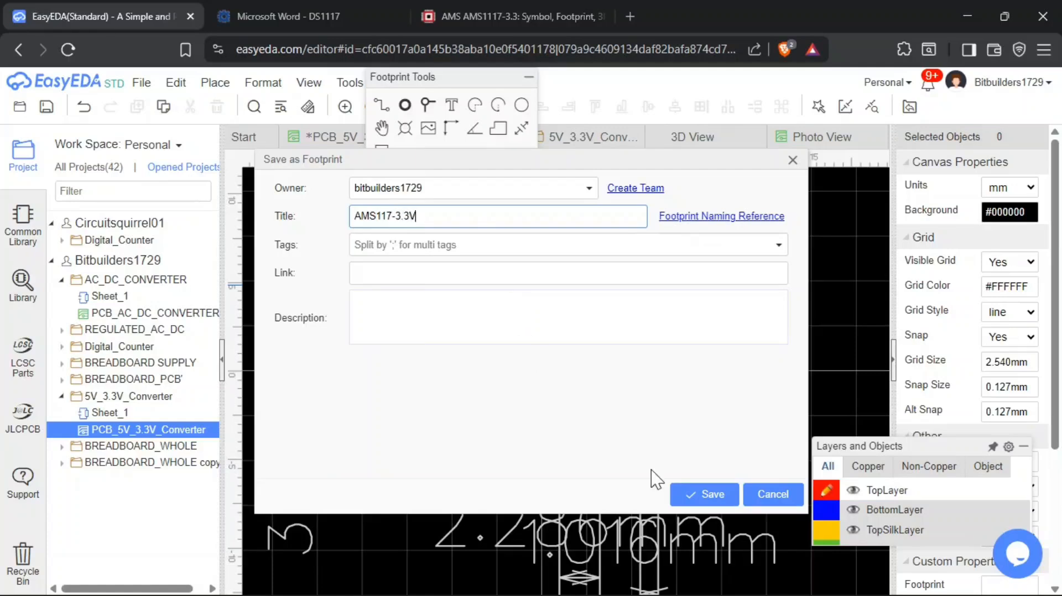
{"action": "left_click", "coordinate": [499, 325]}
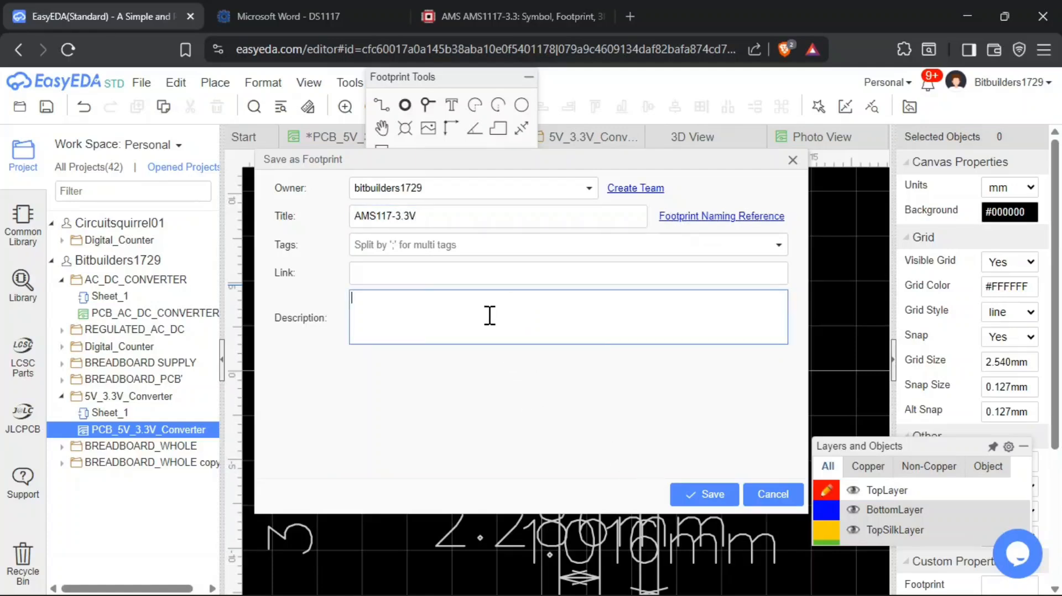
{"action": "left_click", "coordinate": [713, 495]}
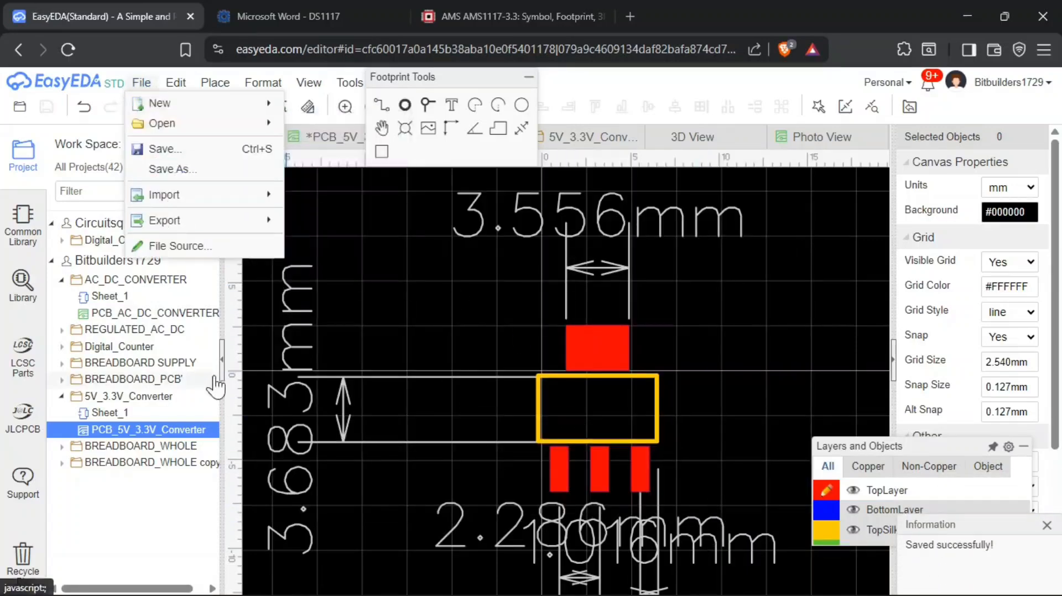
List the workspace's own footprints in the component library with the old ams117-5.0 search keyword cleared
{"action": "left_click", "coordinate": [25, 302]}
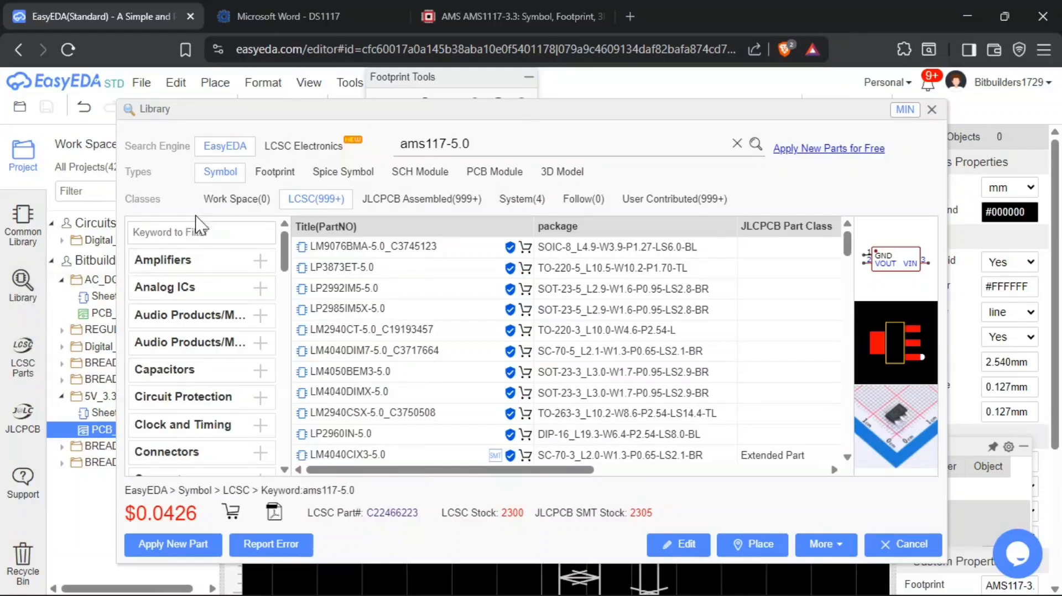
{"action": "left_click", "coordinate": [224, 199]}
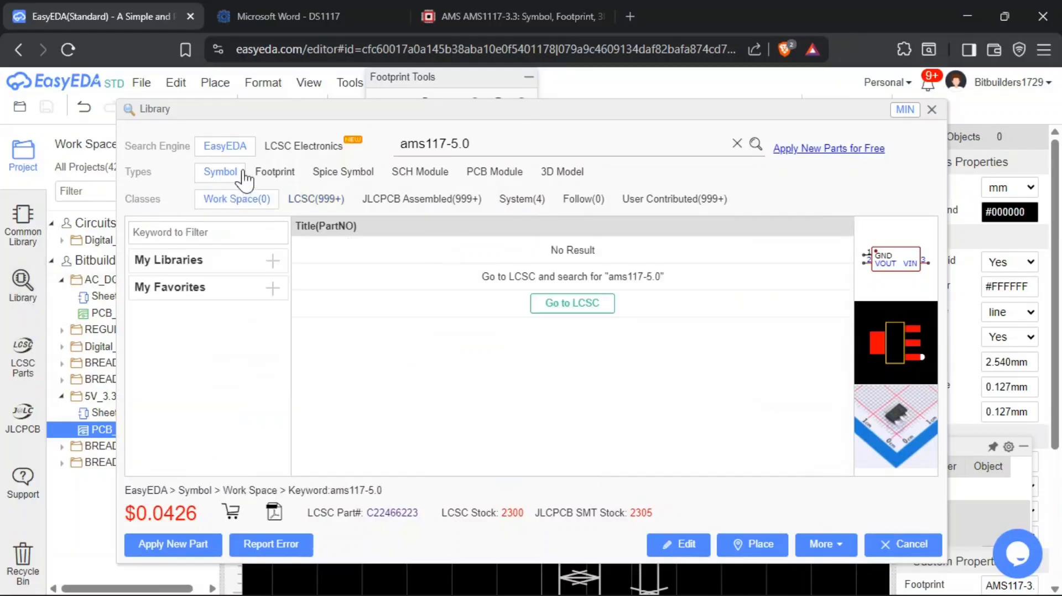
{"action": "left_click", "coordinate": [277, 174]}
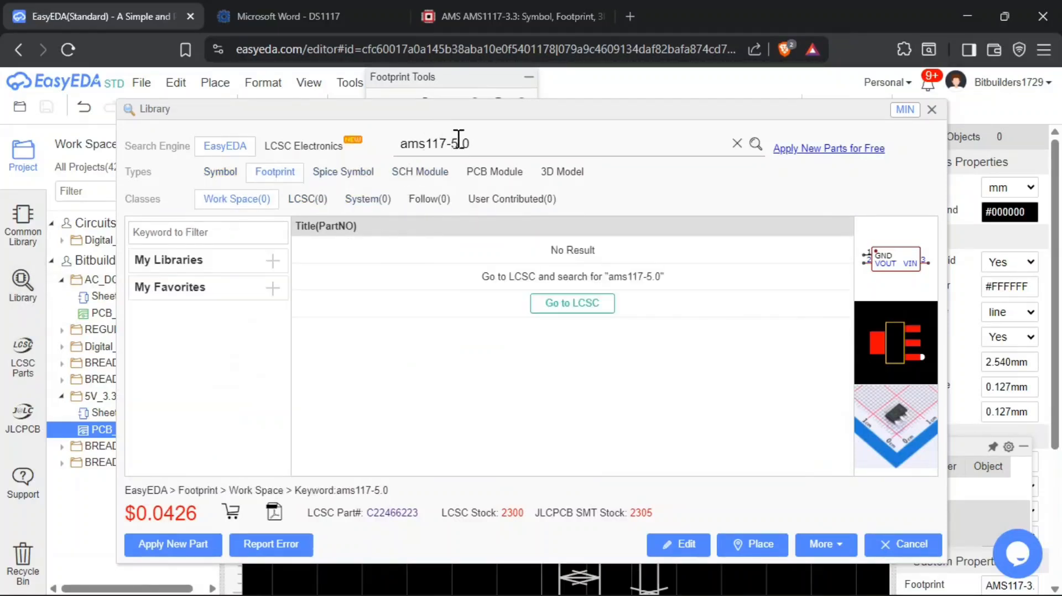
{"action": "left_click", "coordinate": [481, 148]}
{"action": "key", "text": "BackSpace"}
{"action": "key", "text": "BackSpace"}
{"action": "key", "text": "BackSpace"}
{"action": "key", "text": "BackSpace"}
{"action": "key", "text": "BackSpace"}
{"action": "key", "text": "BackSpace"}
{"action": "key", "text": "BackSpace"}
{"action": "key", "text": "BackSpace"}
{"action": "key", "text": "BackSpace"}
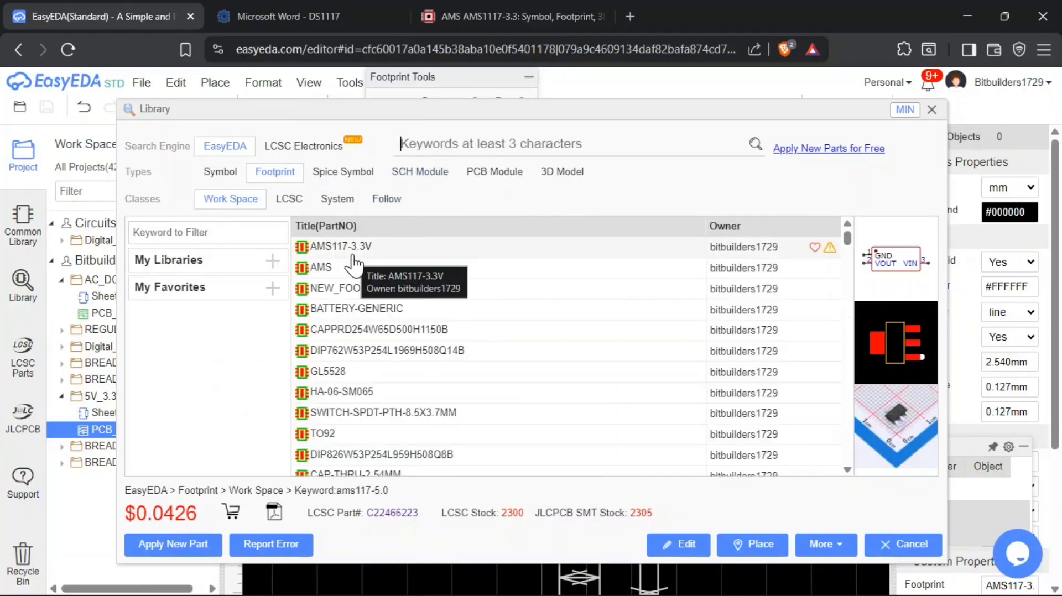
Preview the saved AMS117-3.3V footprint in the library and open it on the canvas
{"action": "left_click", "coordinate": [352, 255]}
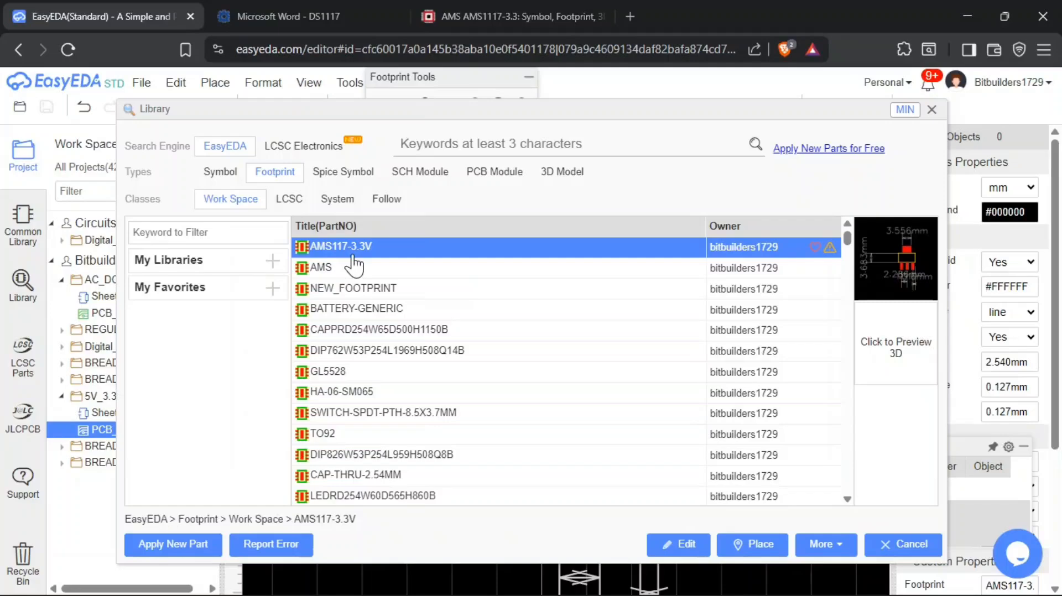
{"action": "double_click", "coordinate": [352, 255]}
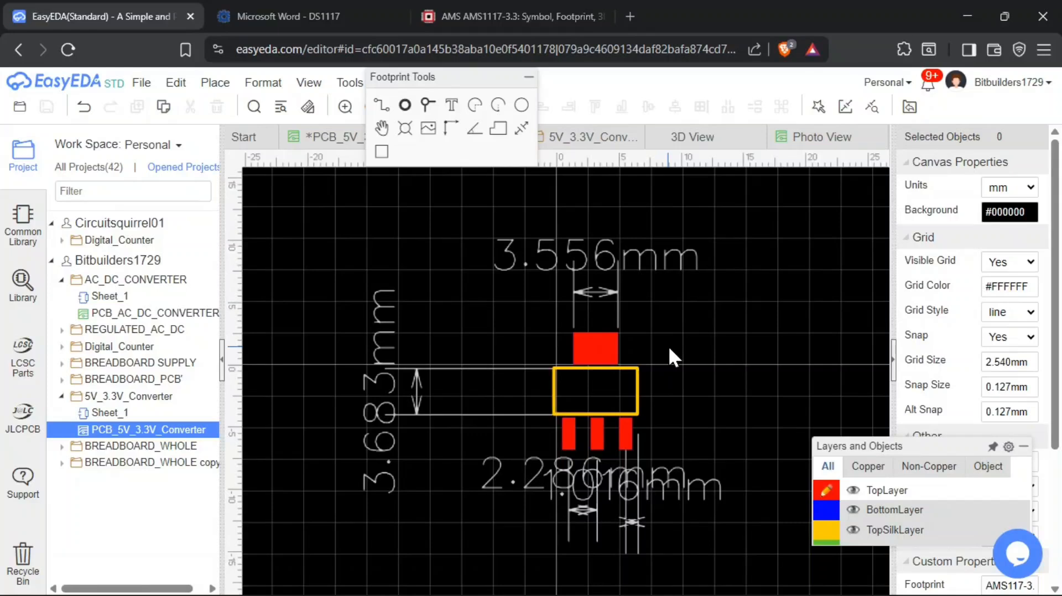
{"action": "right_click_drag", "start_coordinate": [666, 347], "coordinate": [664, 336]}
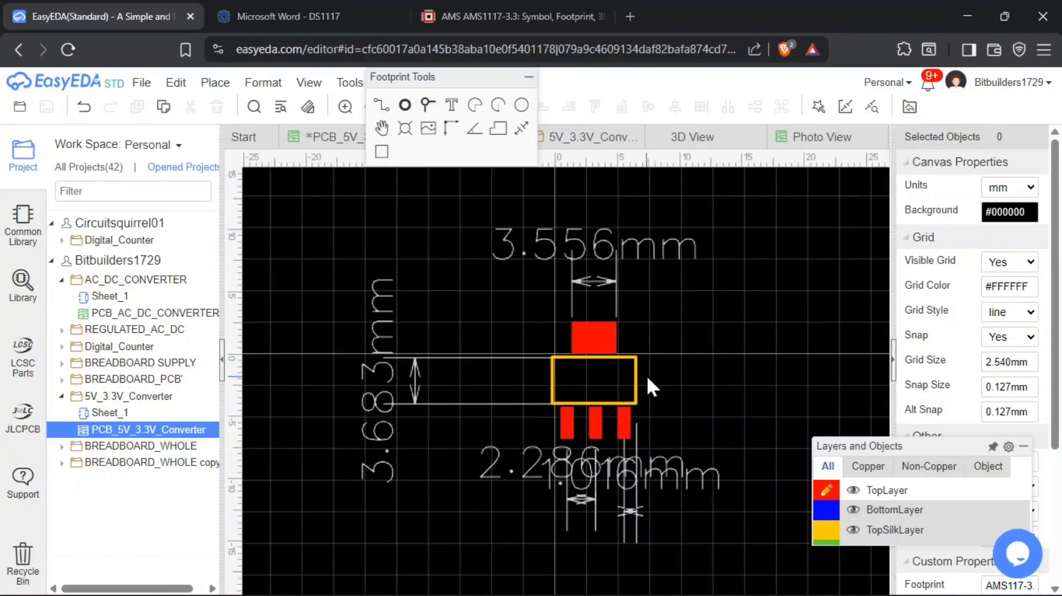